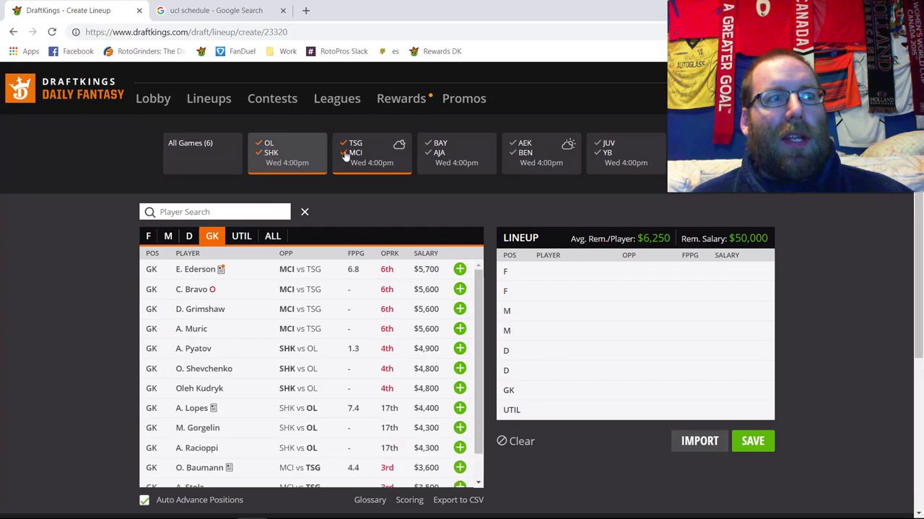
Review goalkeeper A. Pyatov's 10-game log and close his player card
left_click(195, 291)
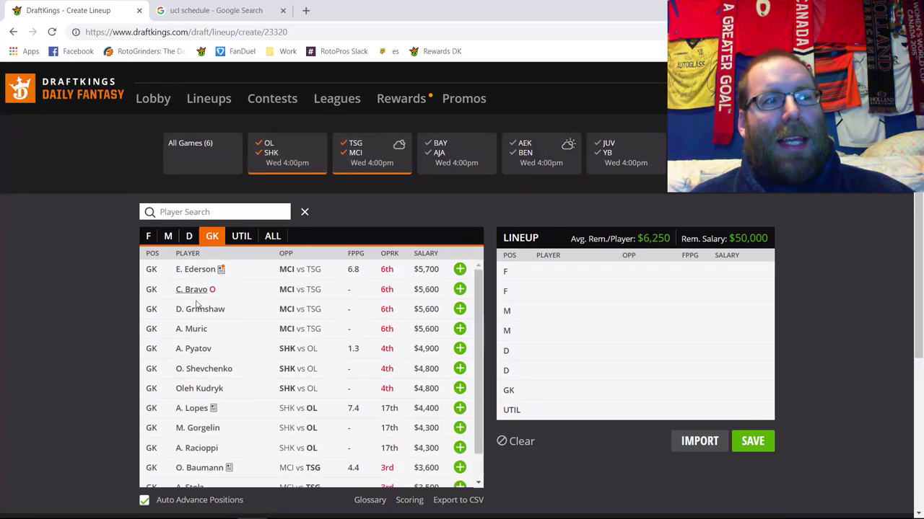
left_click(195, 349)
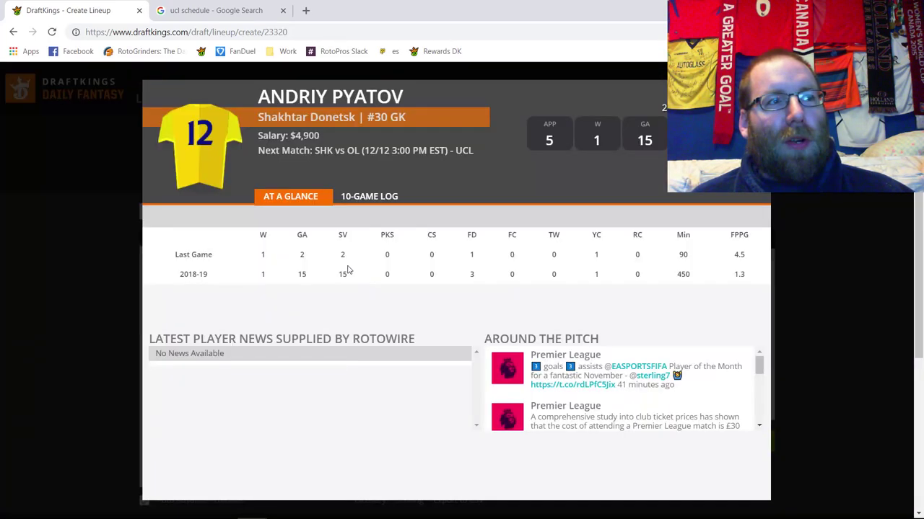
left_click(393, 200)
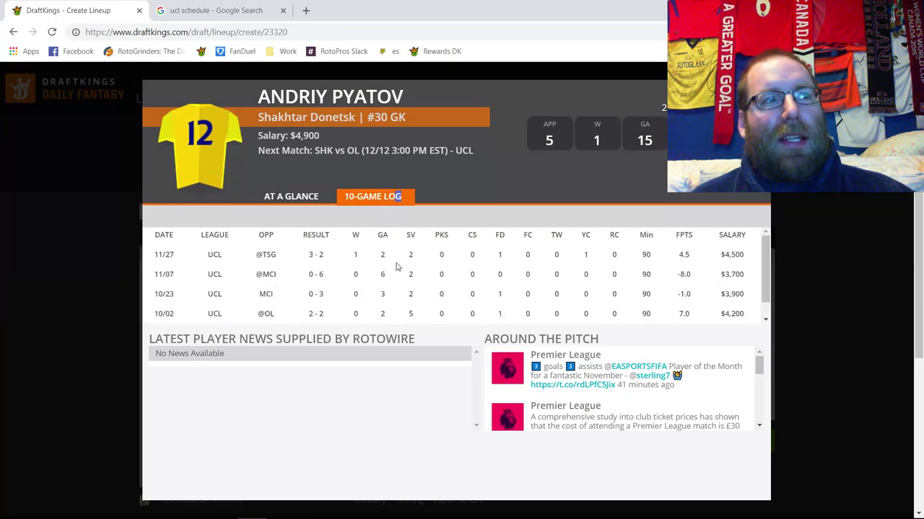
scroll(396, 266, "down", 1)
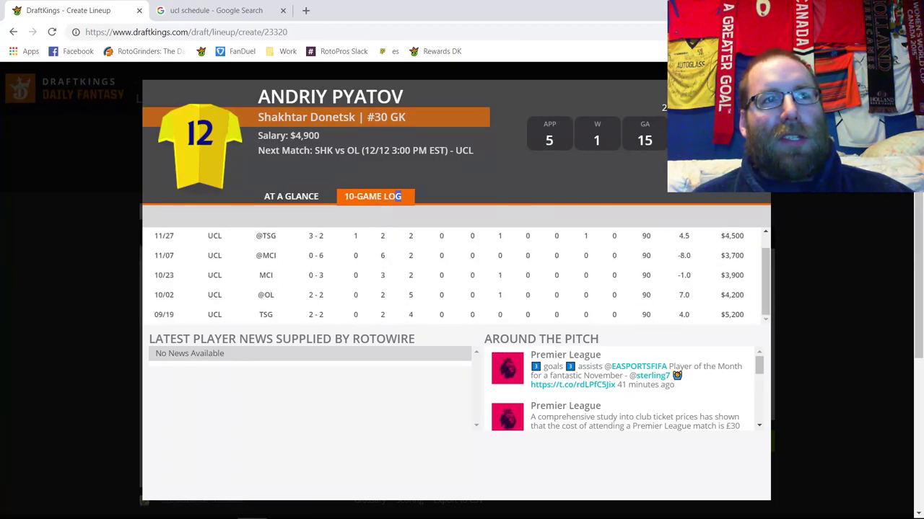
key("Escape")
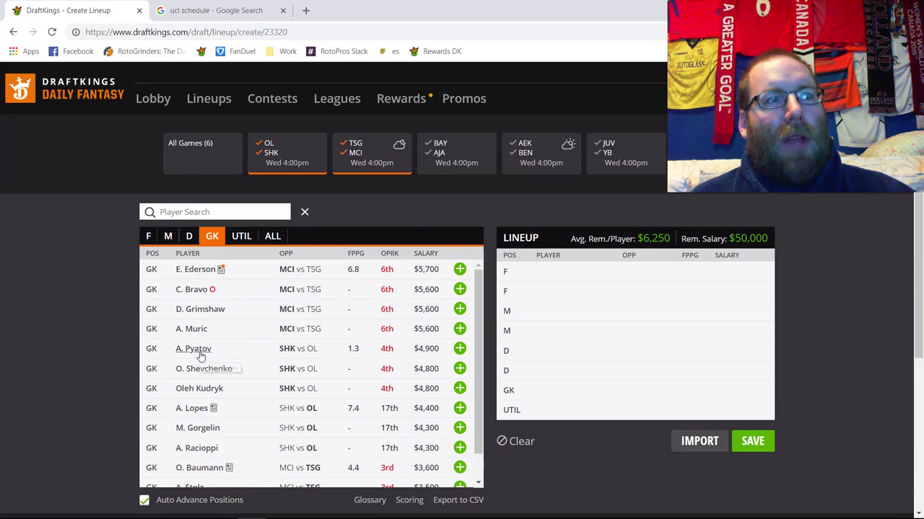
Examine goalkeeper A. Lopes's 10-game log down to his earliest match, and close his player card
scroll(200, 356, "down", 1)
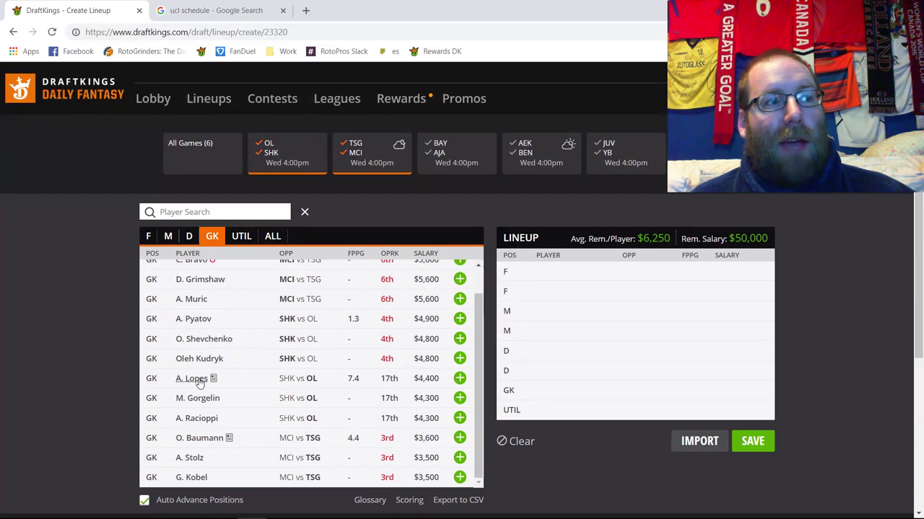
left_click(191, 378)
left_click(380, 198)
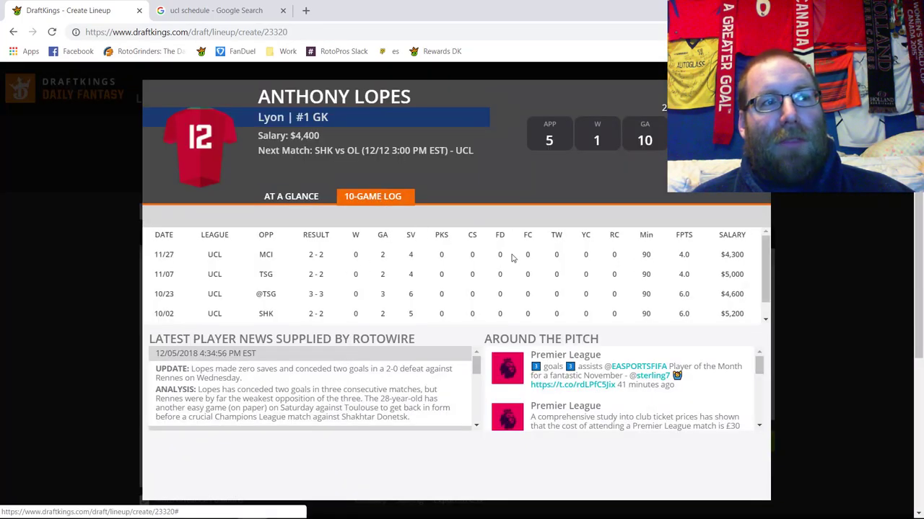
scroll(557, 262, "down", 3)
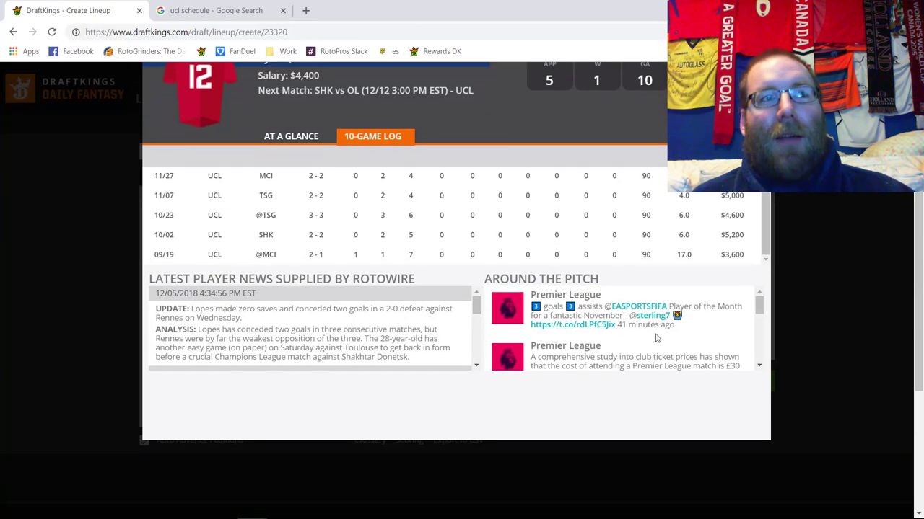
scroll(657, 337, "up", 3)
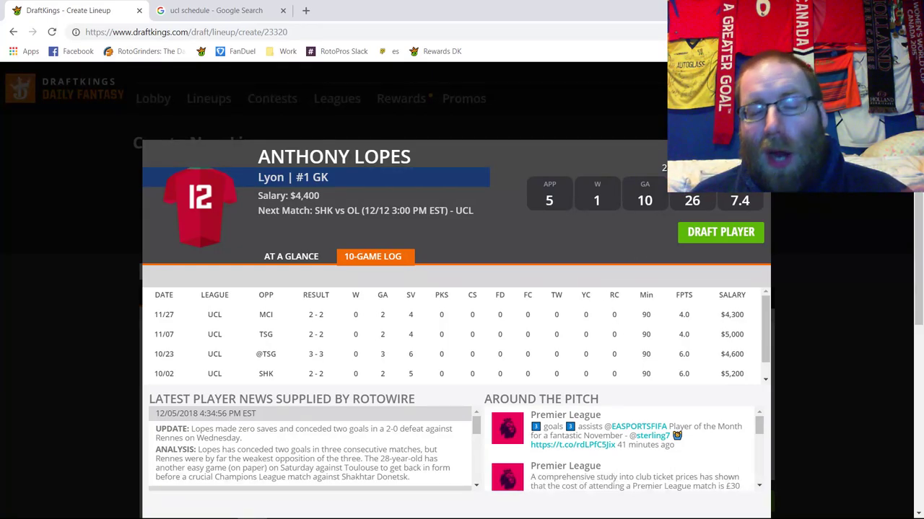
left_click(759, 151)
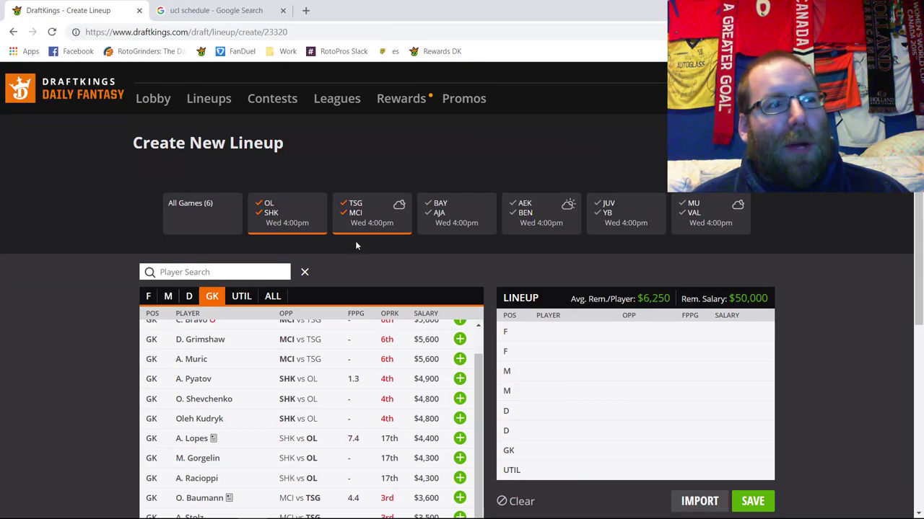
Check goalkeeper O. Baumann's 10-game log for goals allowed and saves, and close his player card
scroll(351, 239, "down", 3)
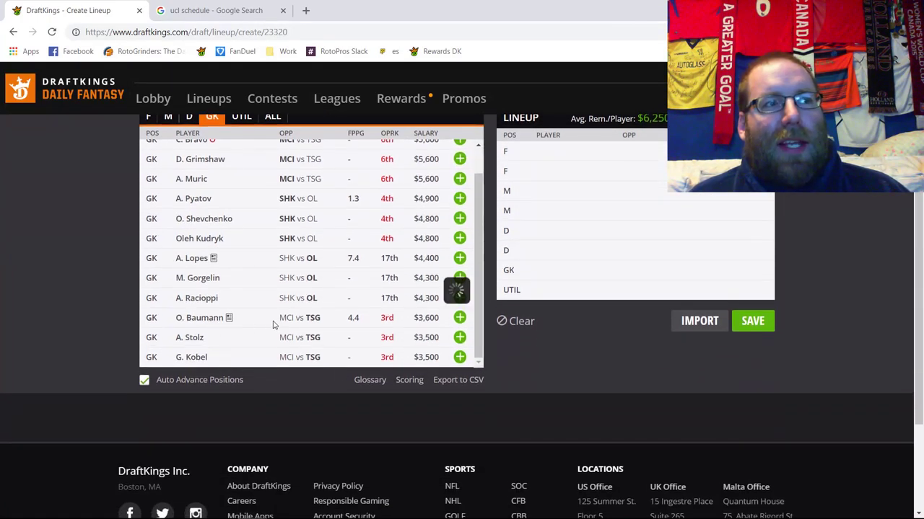
left_click(199, 318)
left_click(366, 202)
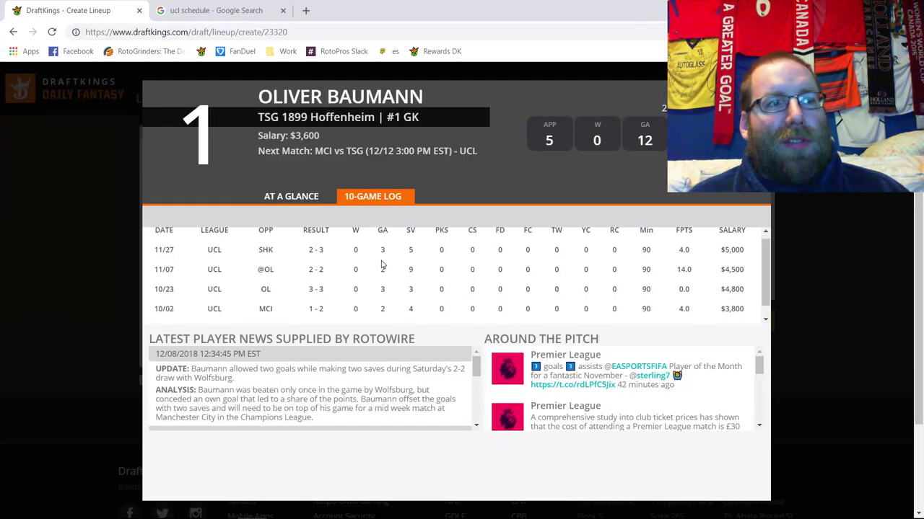
scroll(383, 264, "down", 1)
scroll(626, 268, "up", 1)
key("Escape")
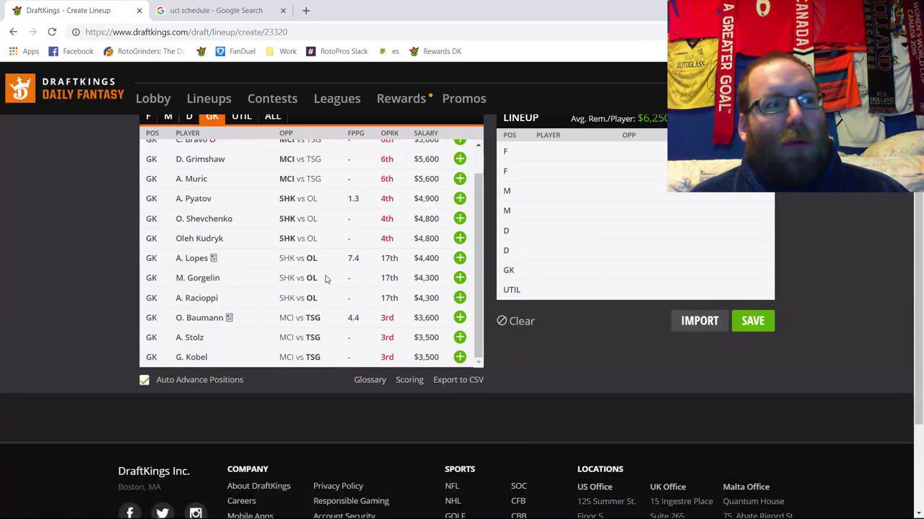
Review goalkeeper E. Ederson's 10-game log, focusing on goals allowed per match, and close his player card
scroll(324, 277, "up", 1)
left_click(194, 150)
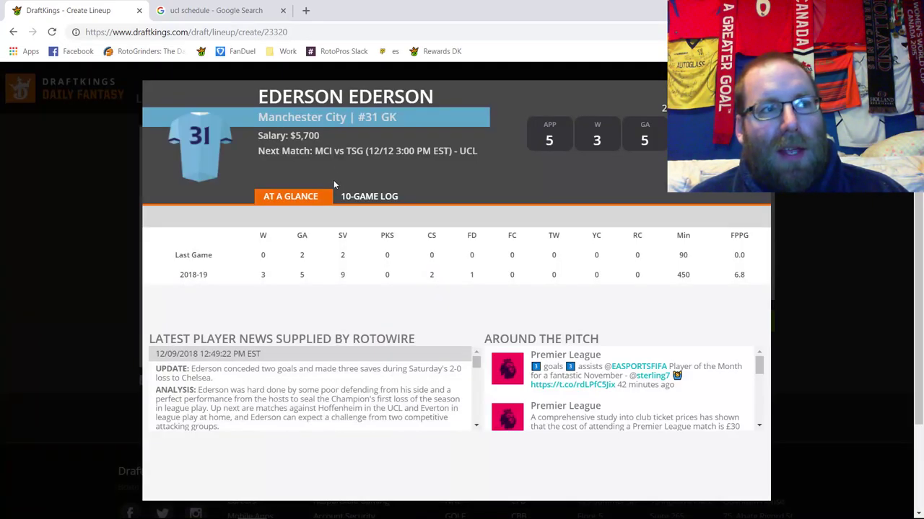
left_click(373, 199)
scroll(503, 271, "down", 1)
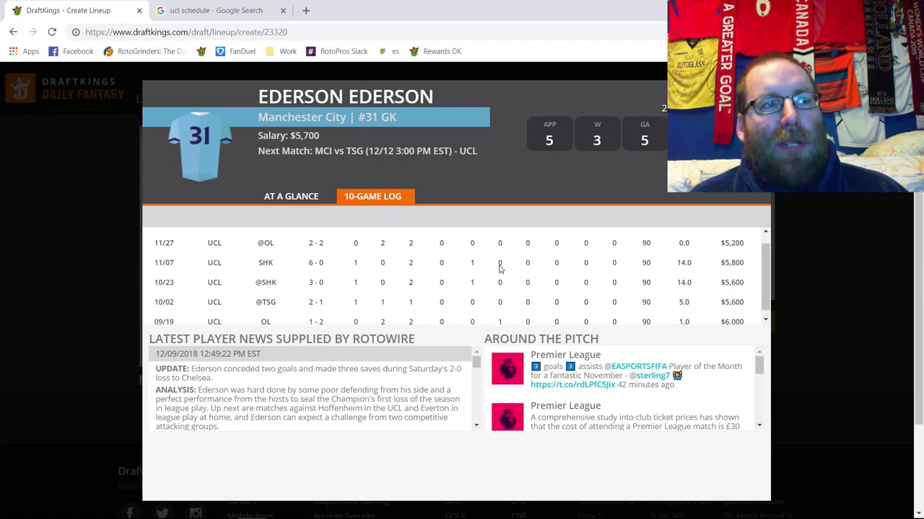
double_click(383, 295)
scroll(382, 294, "up", 1)
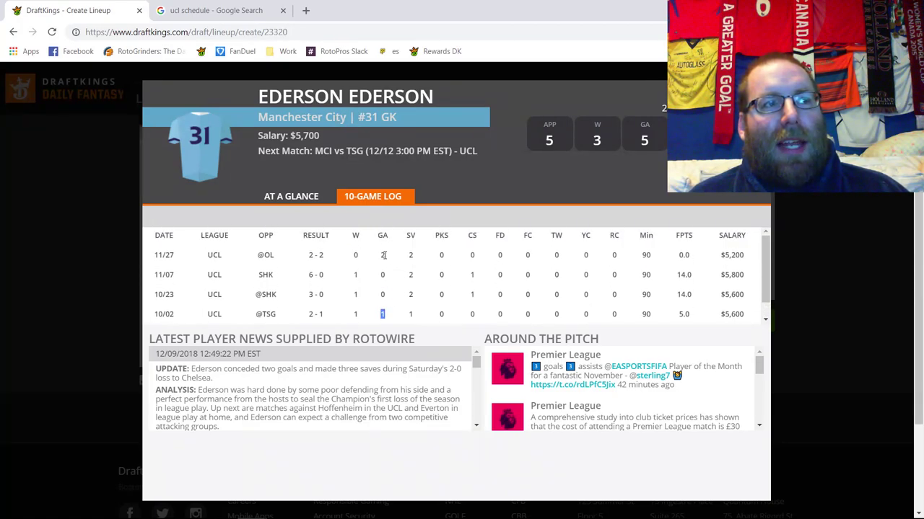
scroll(505, 302, "down", 1)
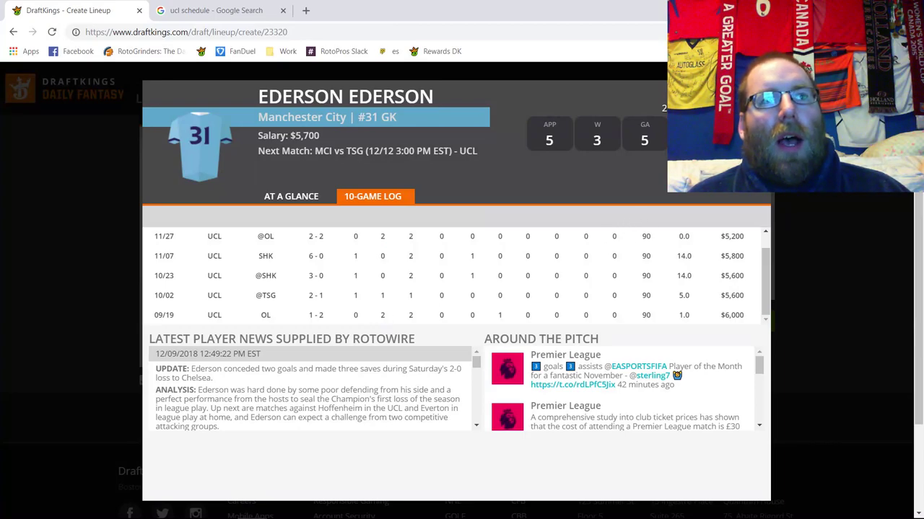
key("Escape")
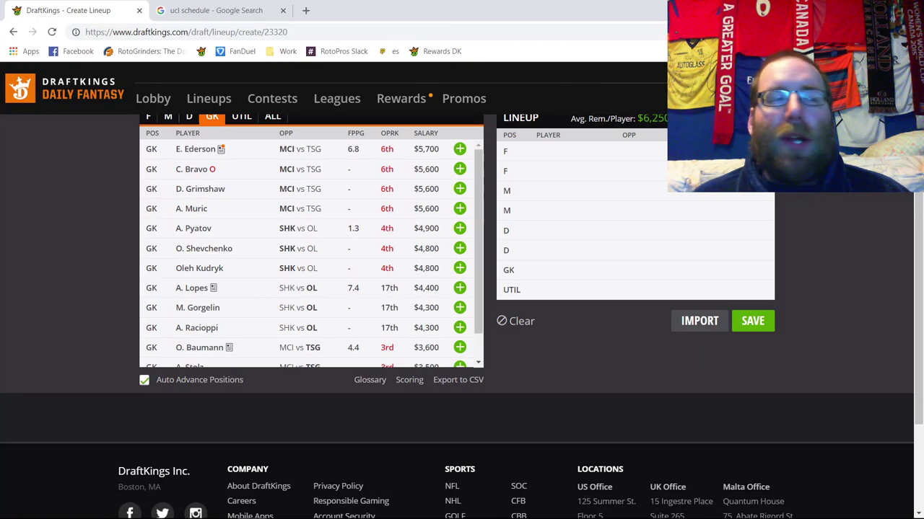
scroll(191, 241, "up", 2)
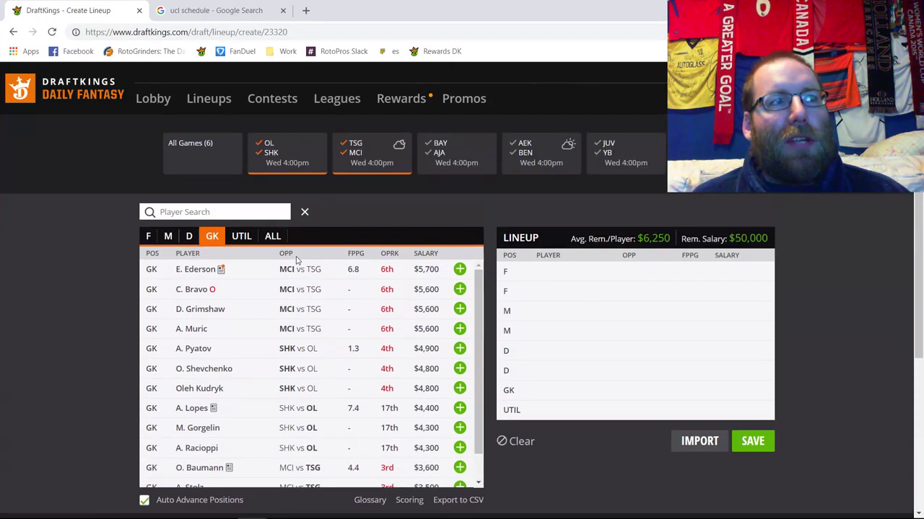
List the defenders and remove the OL–SHK match from the game filter, leaving only TSG–MCI
left_click(189, 235)
left_click(287, 152)
scroll(533, 203, "down", 1)
scroll(534, 204, "down", 1)
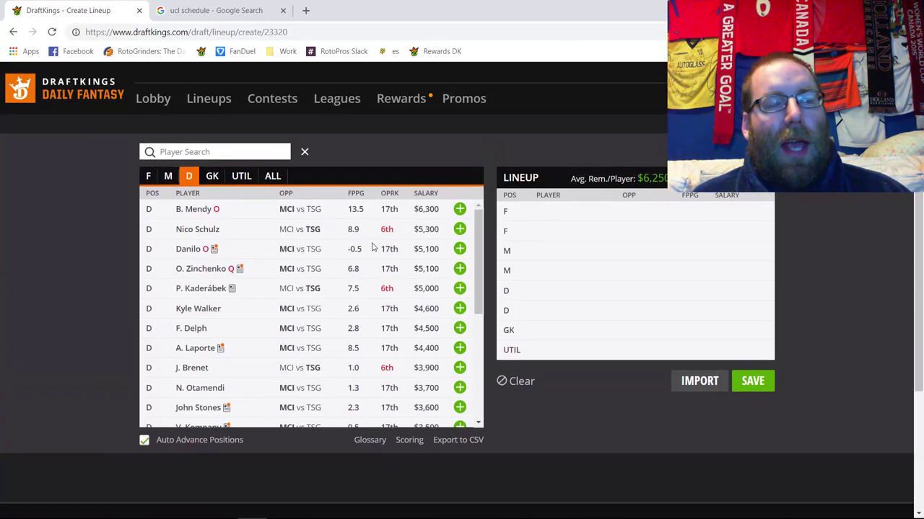
Review Nico Schulz's season stats and Kyle Walker's 10-game log, including Walker's crosses
left_click(204, 230)
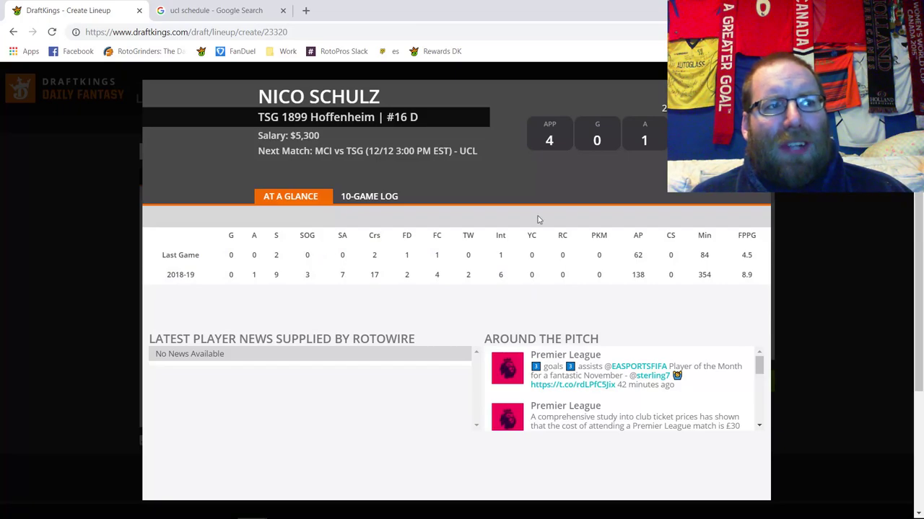
key("Escape")
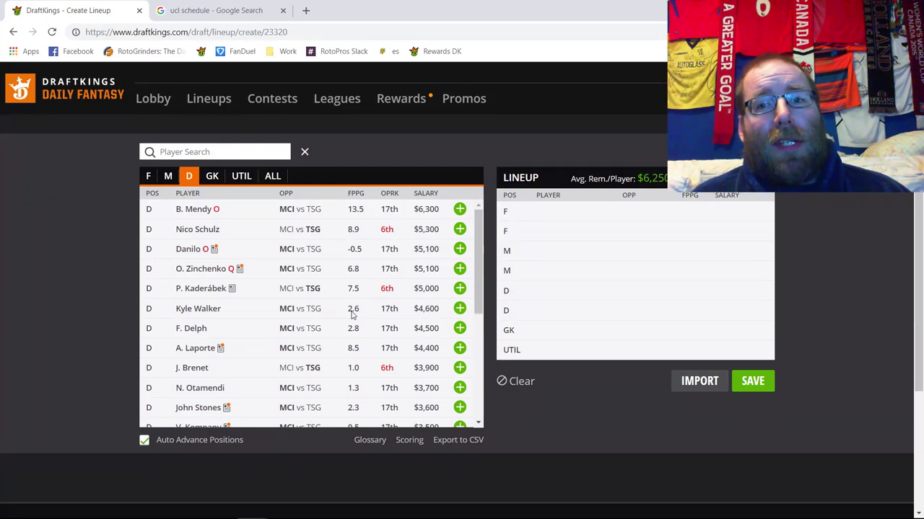
left_click(207, 313)
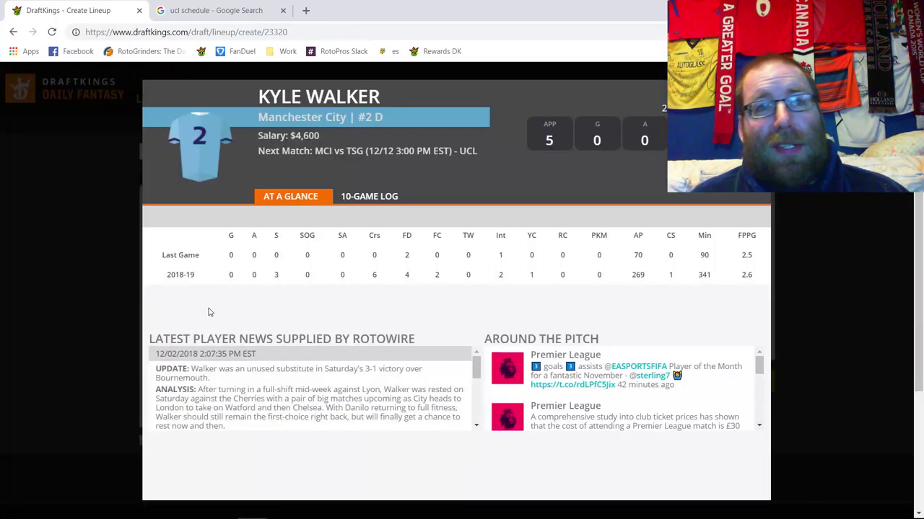
left_click(362, 201)
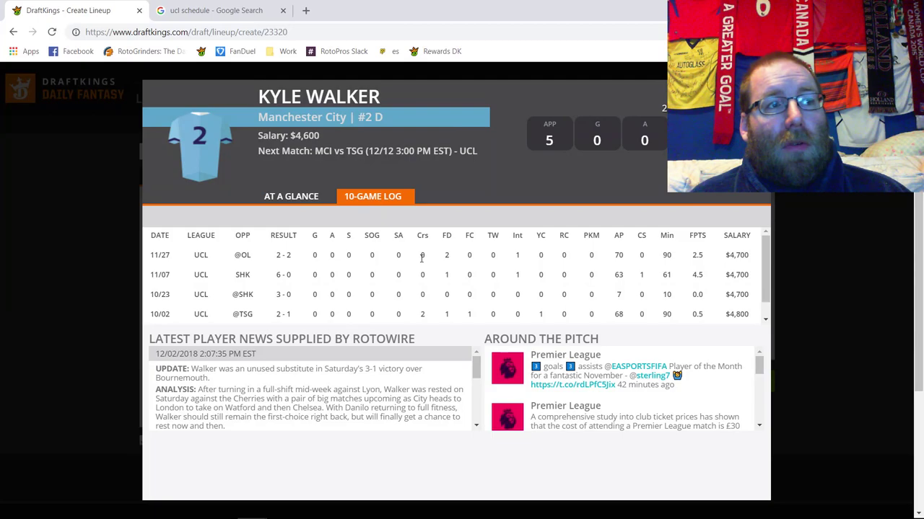
double_click(425, 311)
left_click(602, 259)
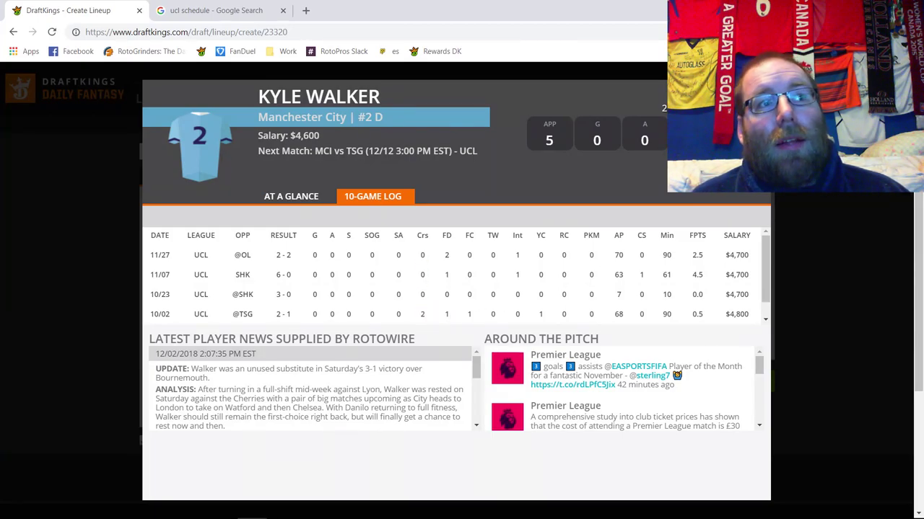
key("Escape")
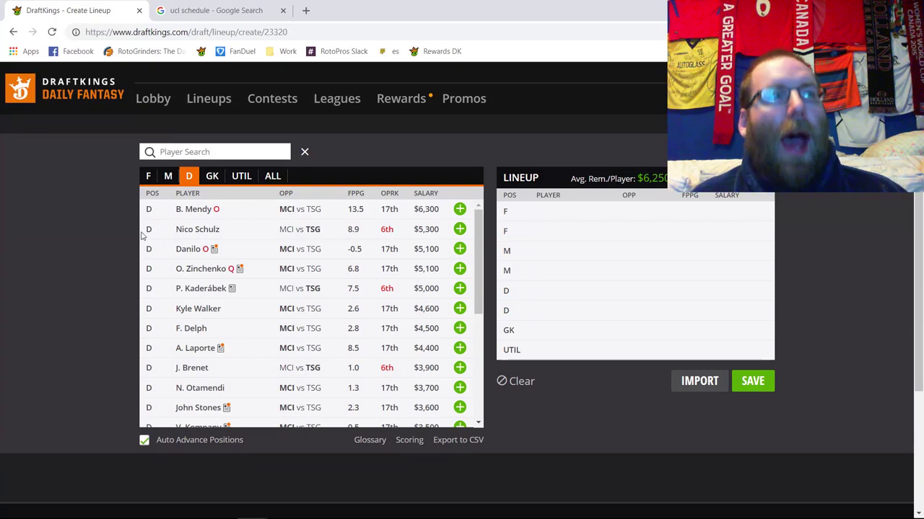
List the midfielders and try R. Mahrez in the lineup, removing him again
left_click(168, 176)
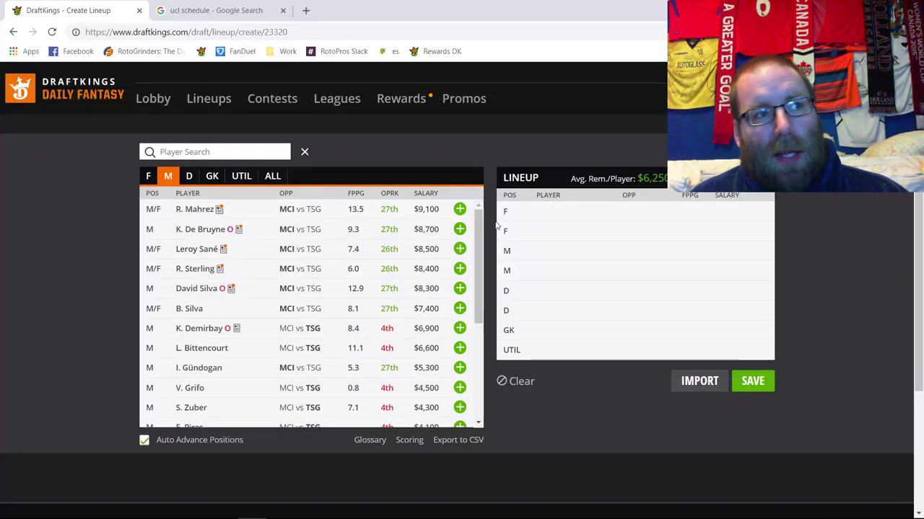
left_click(460, 208)
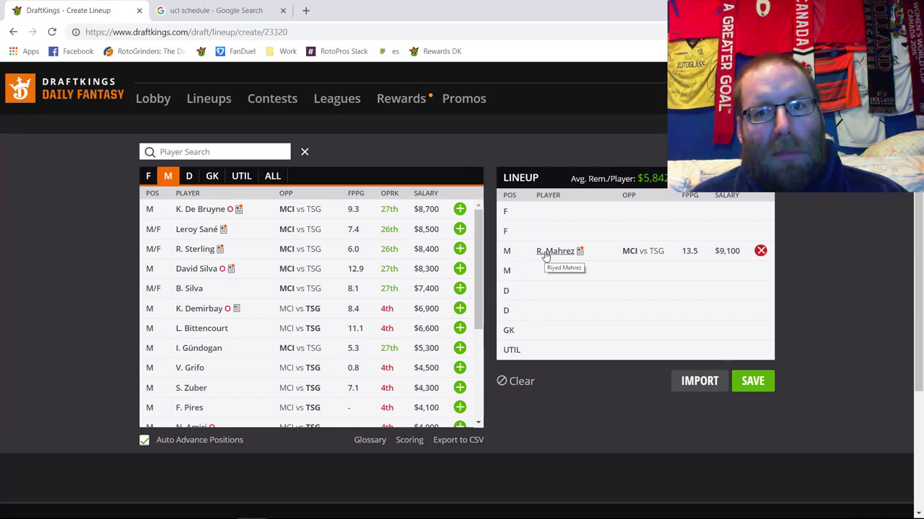
left_click(759, 251)
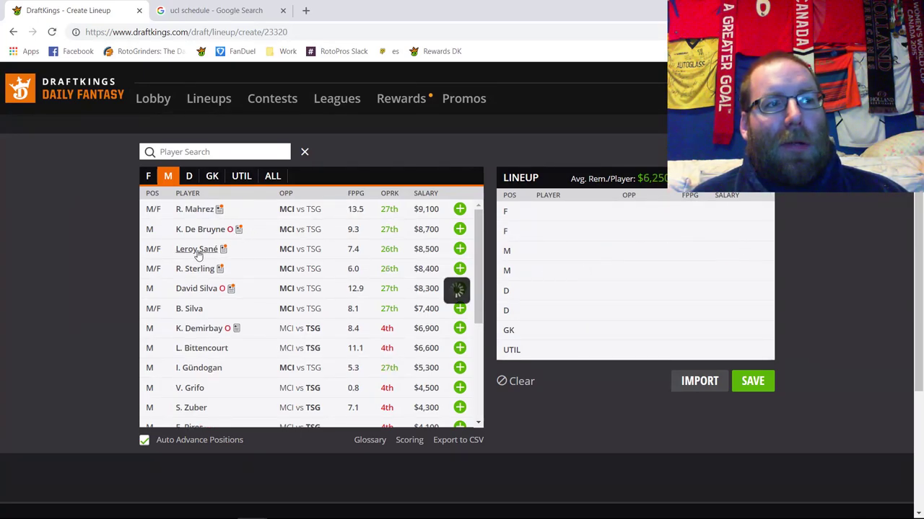
Examine Leroy Sané's 10-game log, focusing on minutes played per match, and close his player card
left_click(197, 249)
left_click(388, 202)
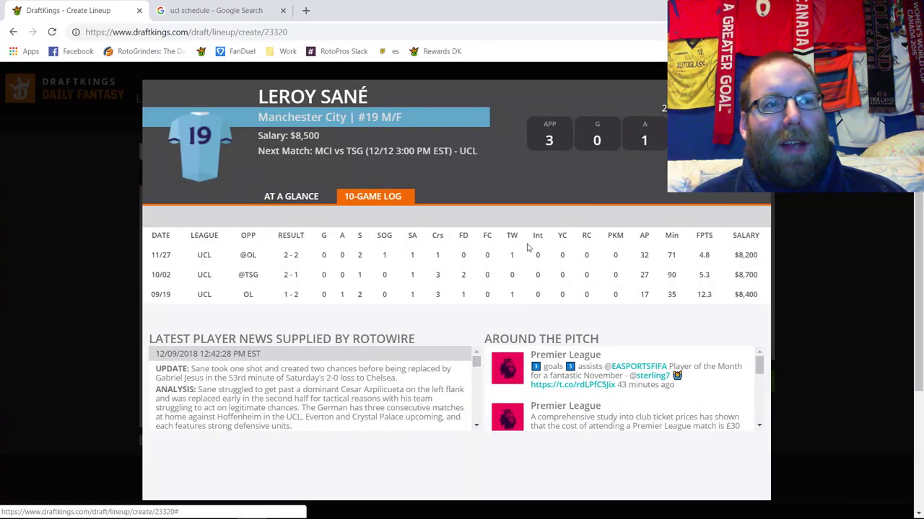
double_click(671, 256)
double_click(671, 294)
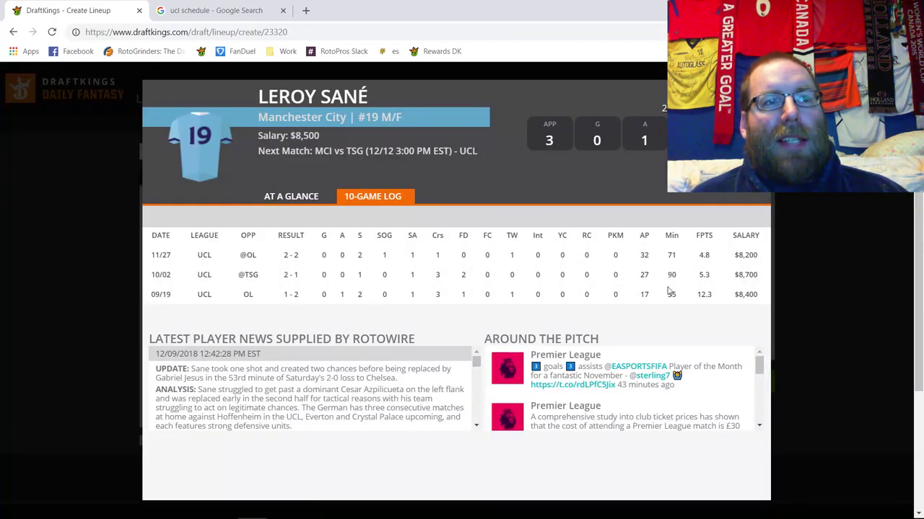
key("Escape")
Review Raheem Sterling's 10-game log and close his player card
left_click(191, 268)
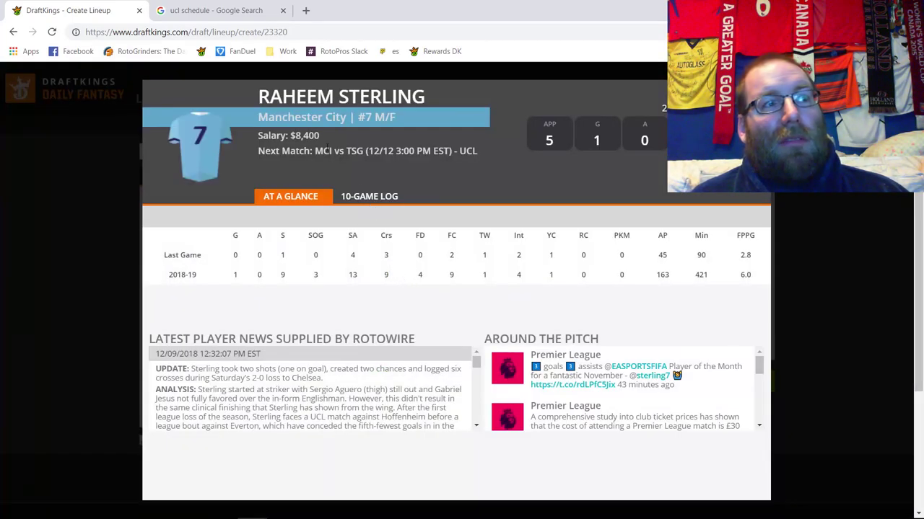
left_click(365, 197)
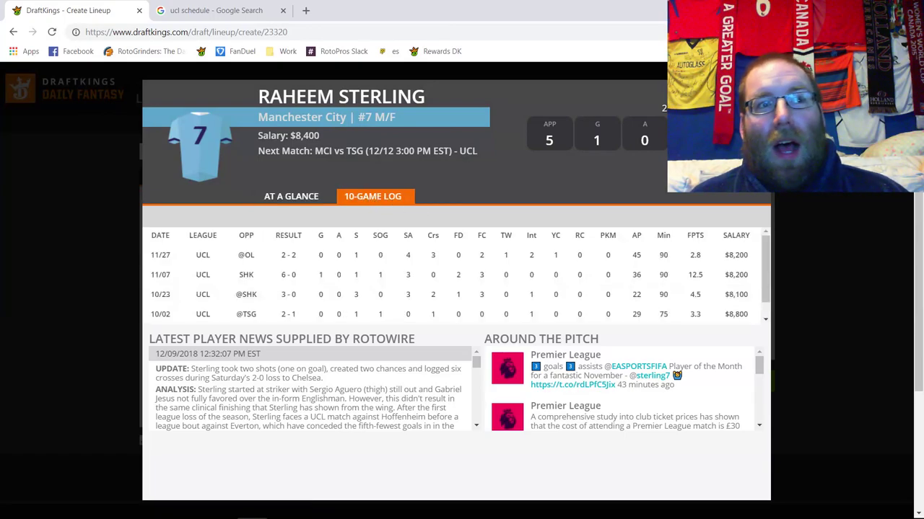
key("Escape")
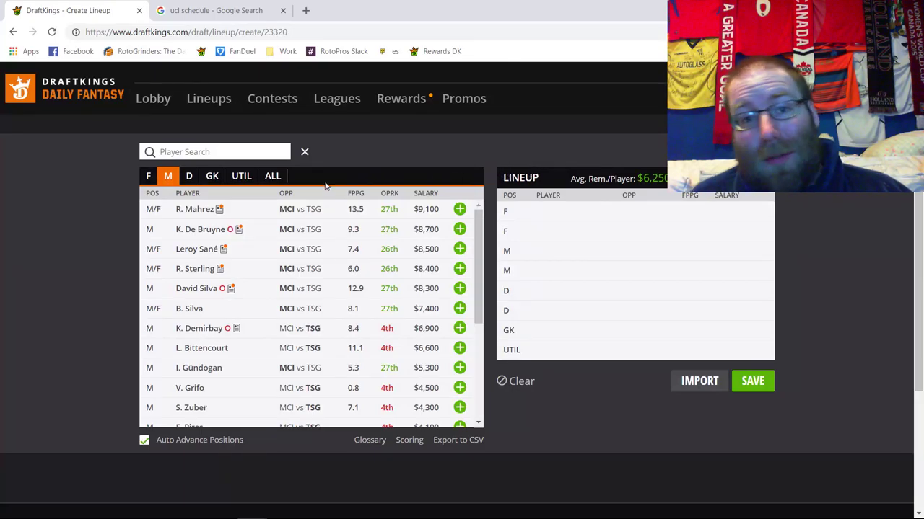
Add R. Sterling and Leroy Sané to the lineup's two midfield spots
left_click(459, 268)
left_click(459, 249)
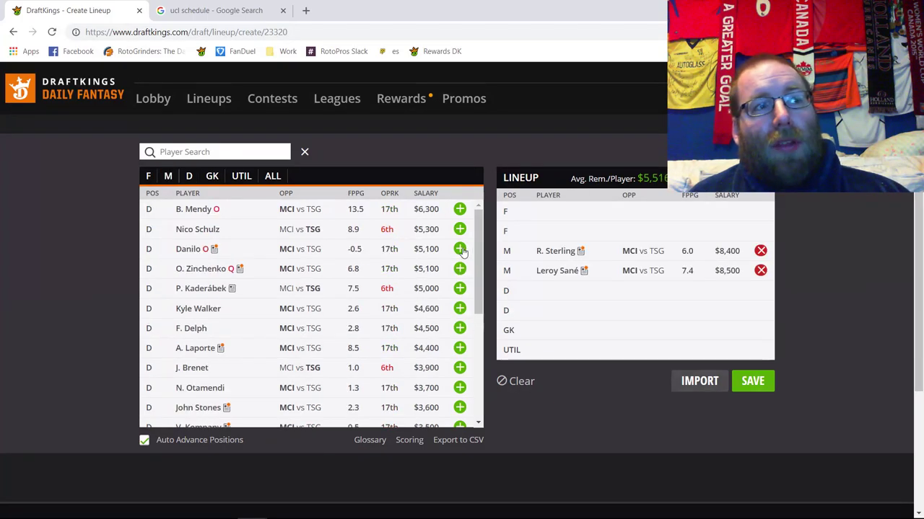
List the forwards and try G. Jesus in a forward spot, removing him again
left_click(150, 176)
left_click(469, 249)
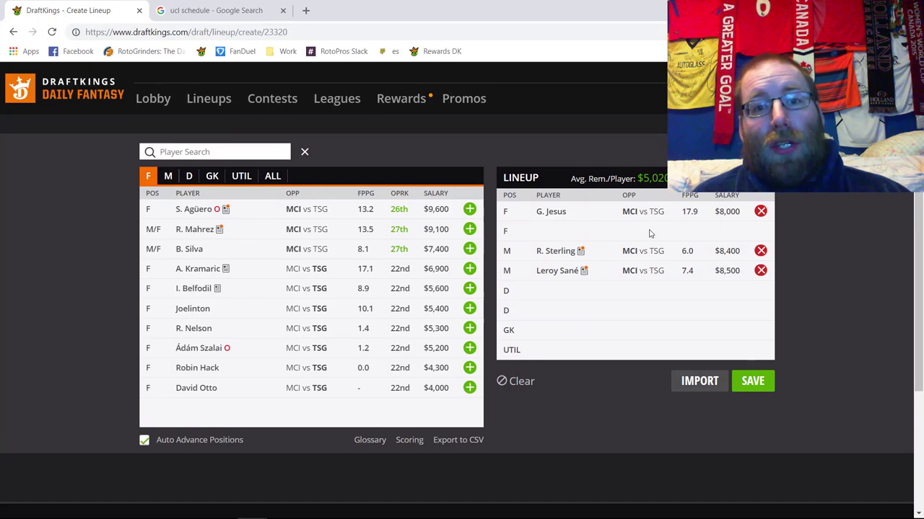
left_click(760, 210)
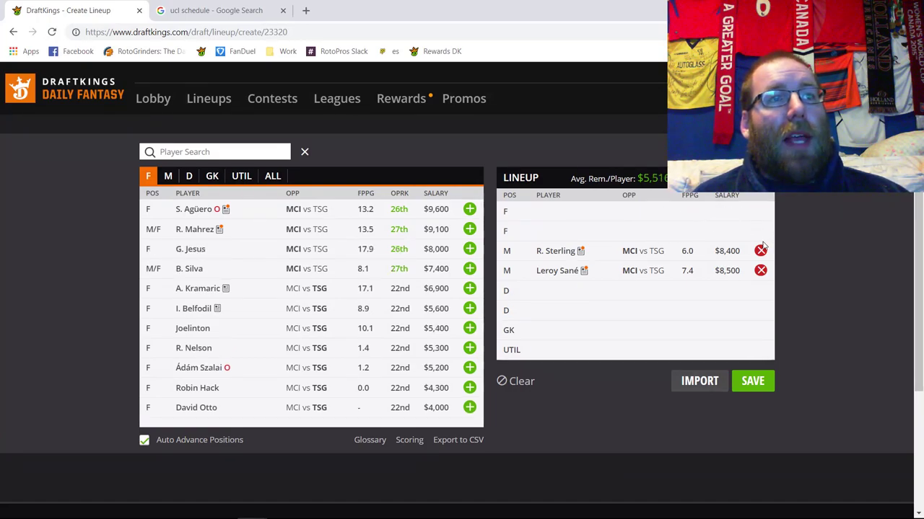
Remove R. Sterling and Leroy Sané from the lineup's midfield spots
left_click(761, 250)
left_click(760, 271)
scroll(641, 249, "up", 2)
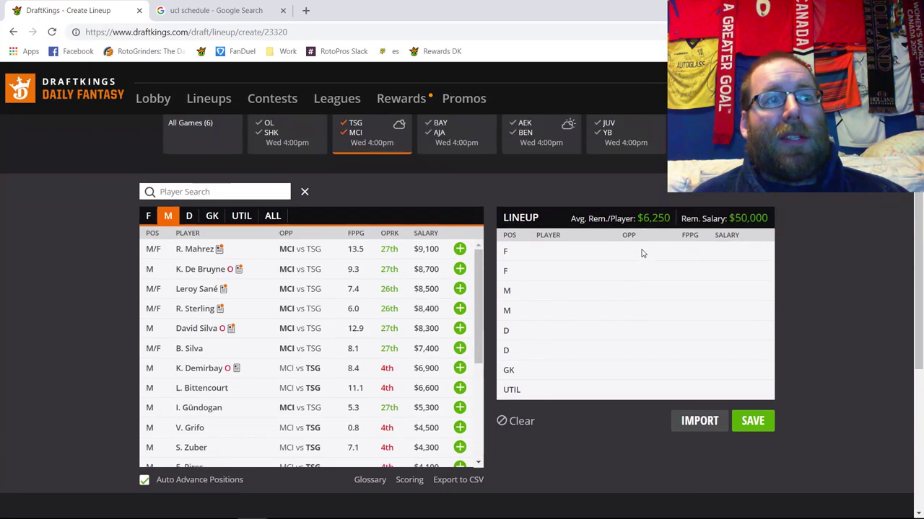
scroll(641, 249, "down", 1)
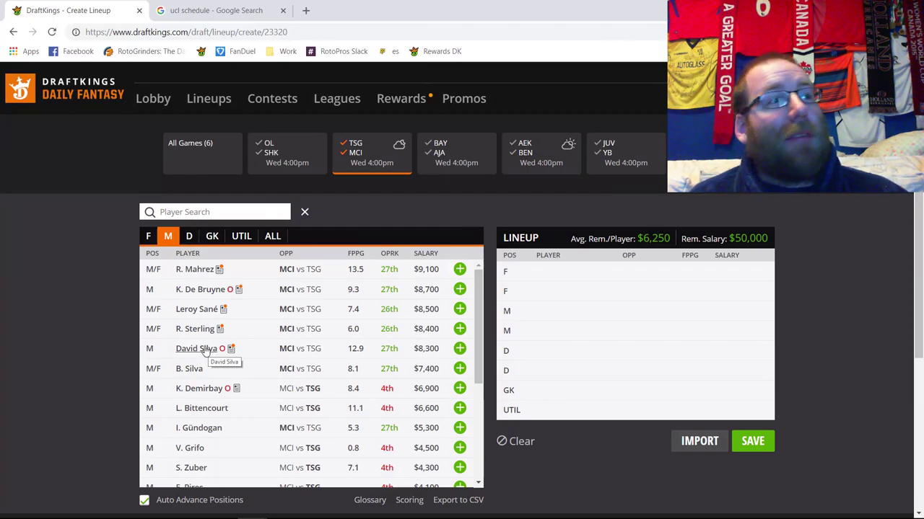
List the forwards and compare those of MCI, JUV, YB and BAY by team, clearing the team filters again
left_click(148, 238)
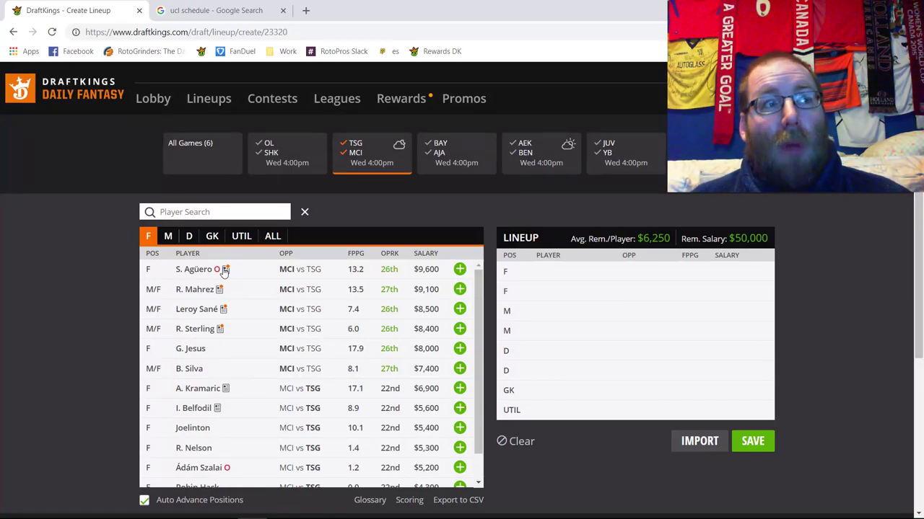
left_click(335, 160)
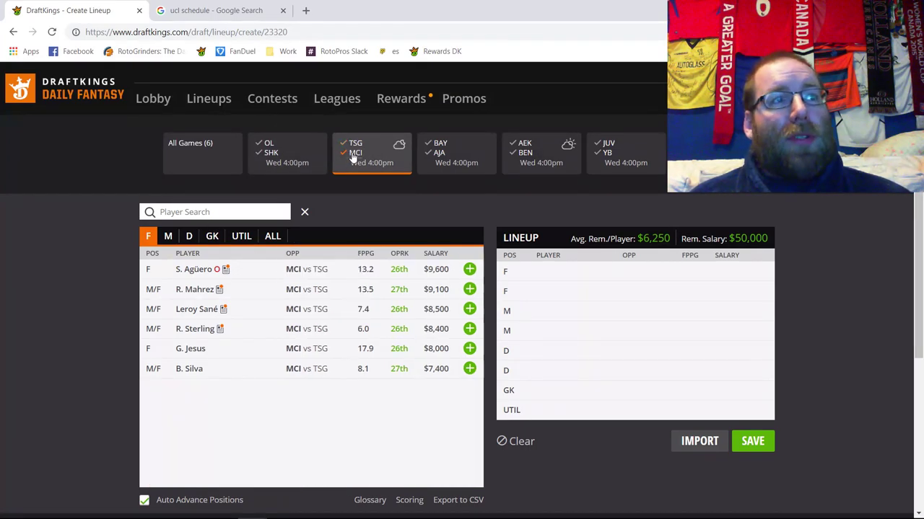
left_click(611, 155)
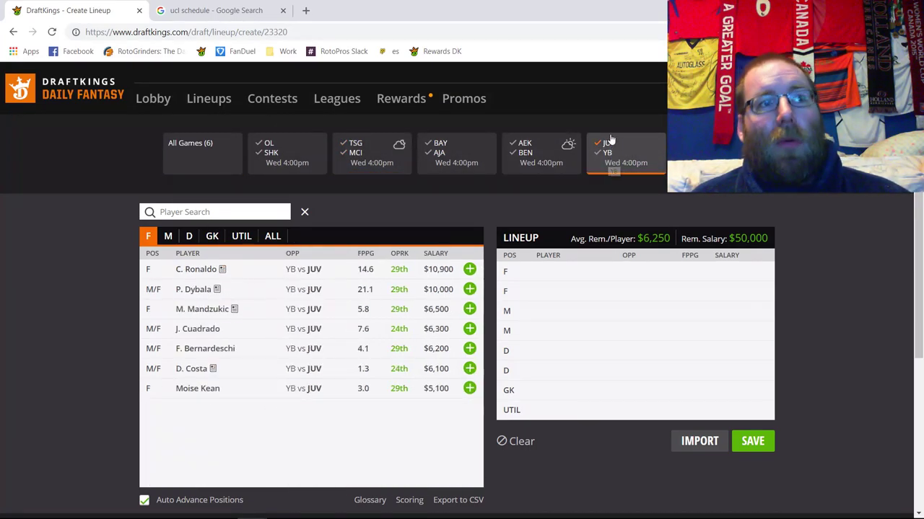
left_click(446, 149)
left_click(446, 150)
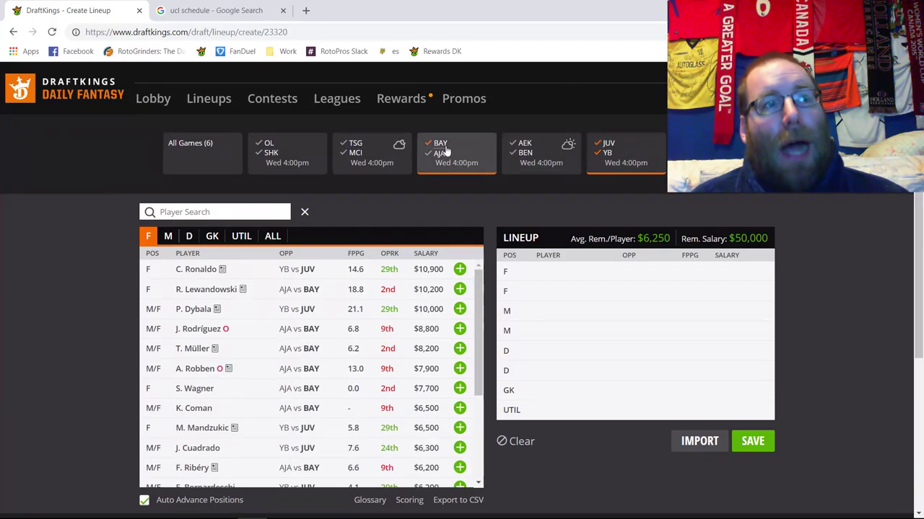
left_click(600, 145)
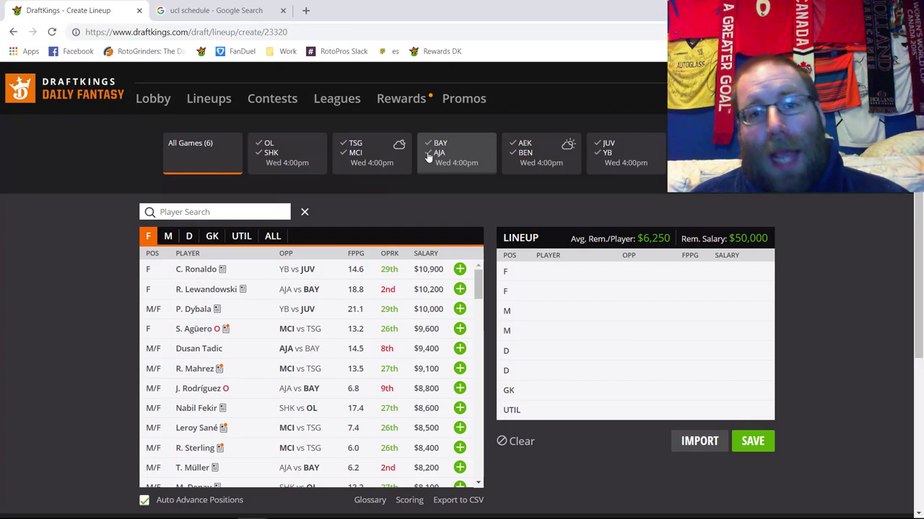
Review the MCI forwards on their own and together with the TSG forwards
left_click(364, 161)
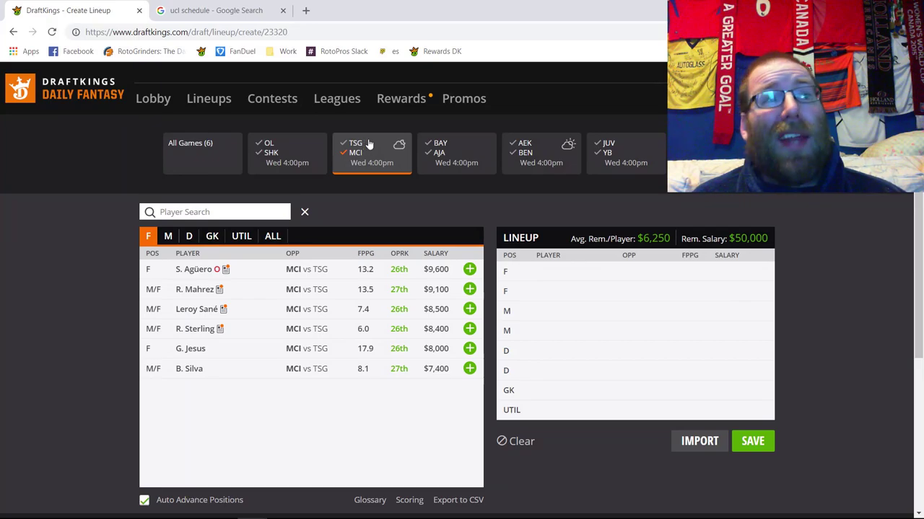
left_click(355, 152)
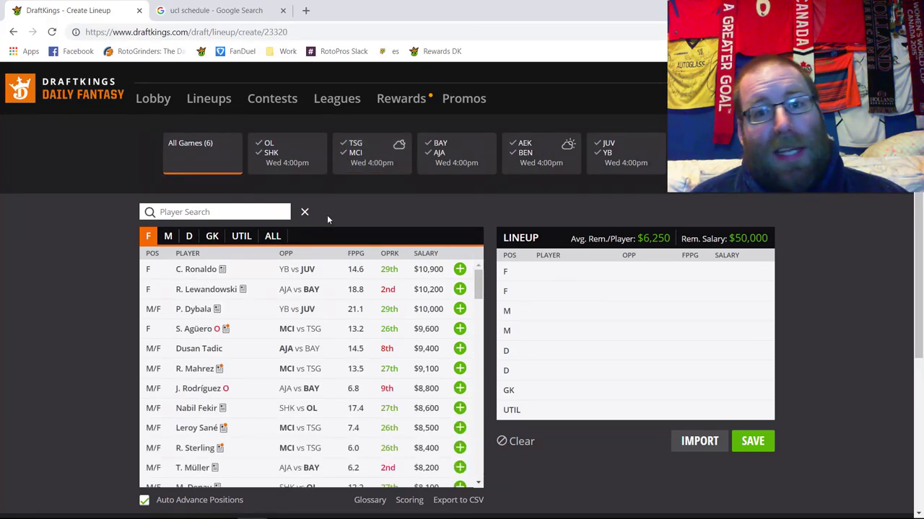
left_click(356, 154)
left_click(355, 143)
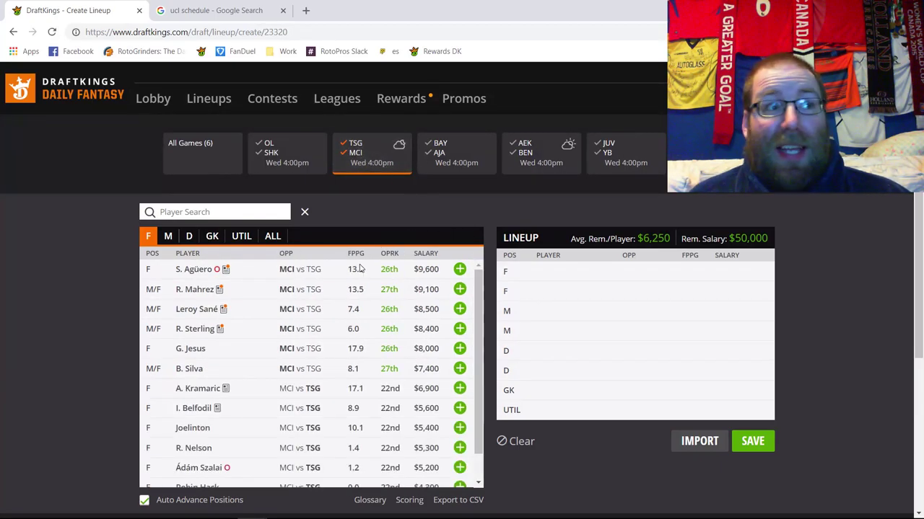
Compare the forwards of the OL–SHK and TSG–MCI games, and clear both game filters
left_click(273, 153)
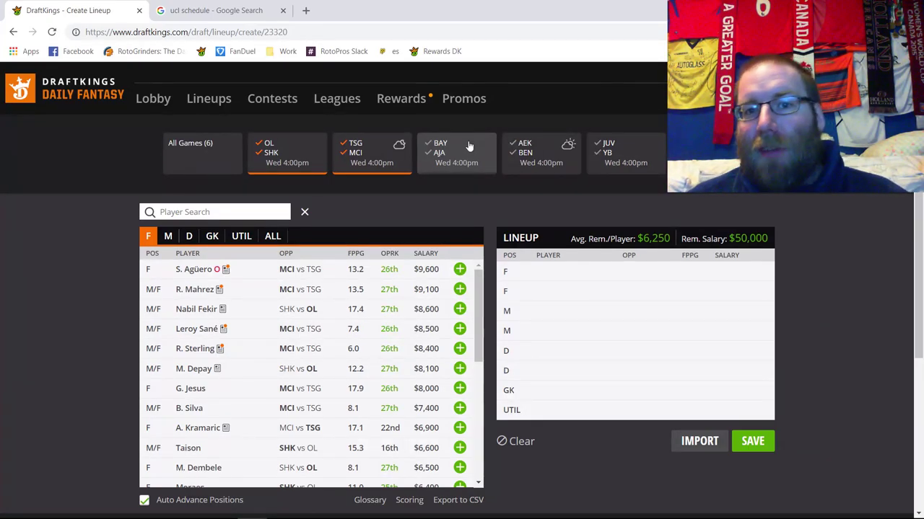
left_click(268, 145)
left_click(356, 144)
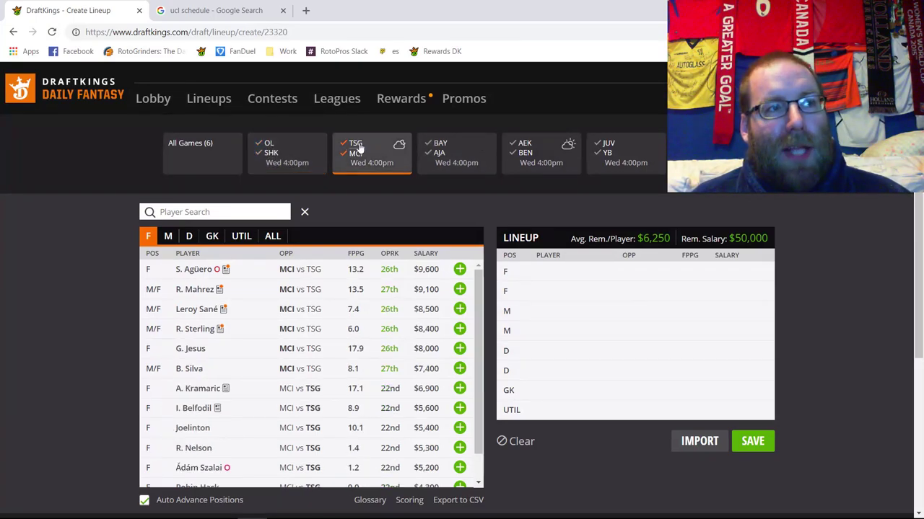
left_click(357, 153)
Filter the forwards to the BAY–AJA game, read Arjen Robben's latest player news and close his card
left_click(438, 144)
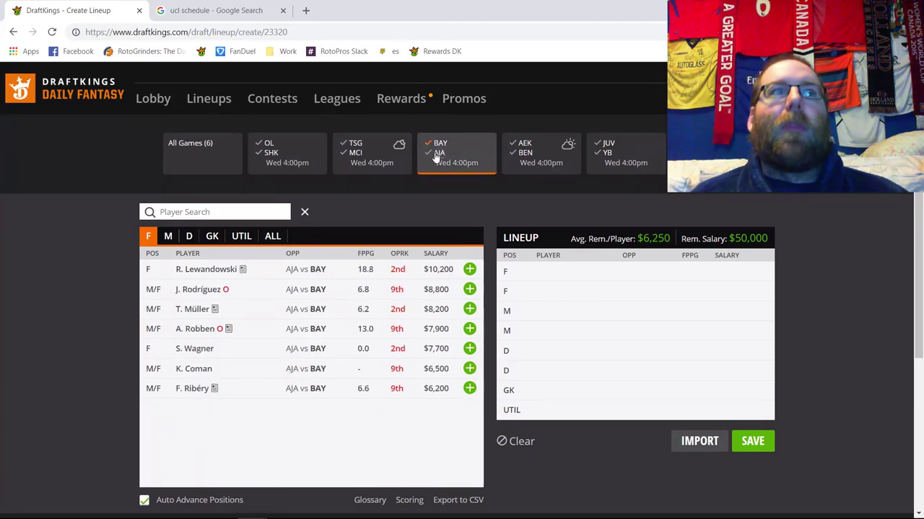
left_click(437, 153)
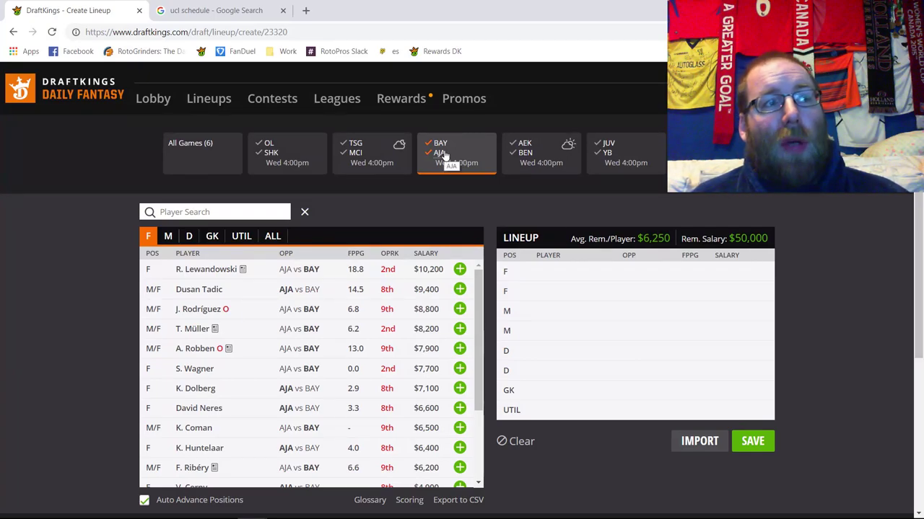
left_click(445, 154)
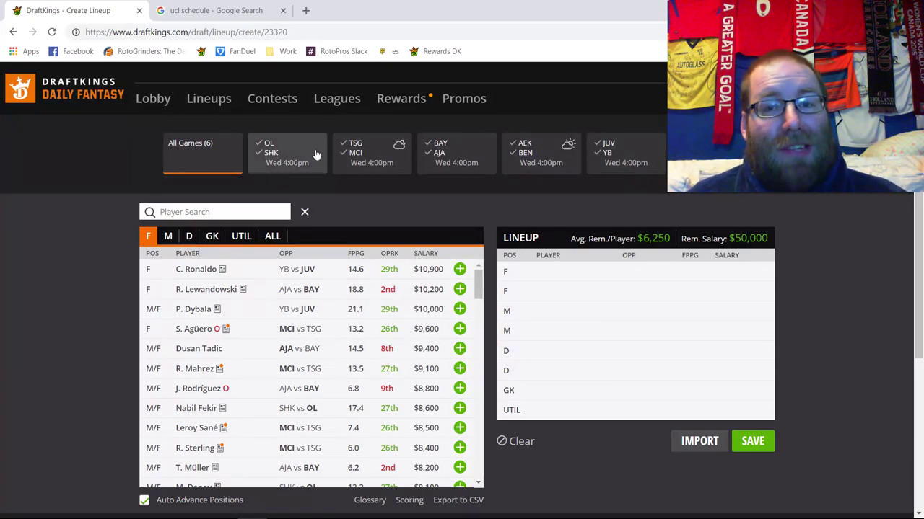
left_click(445, 157)
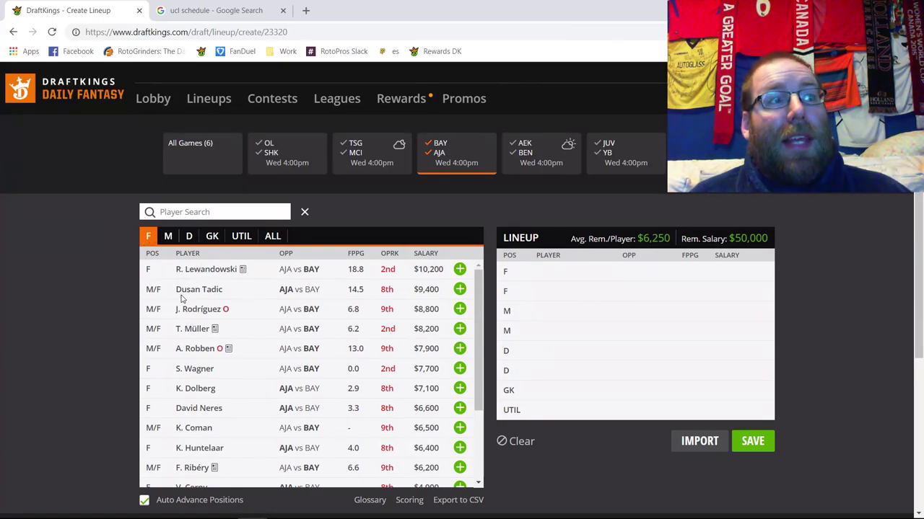
left_click(194, 350)
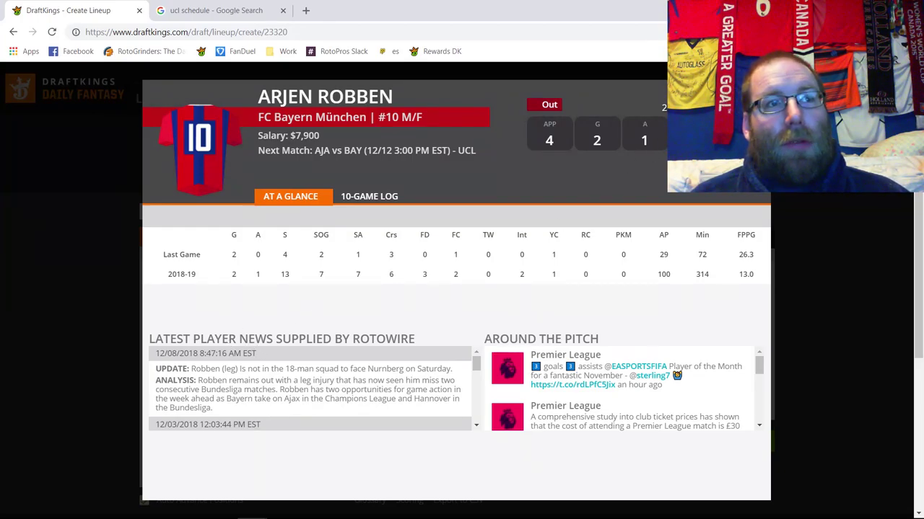
key("Escape")
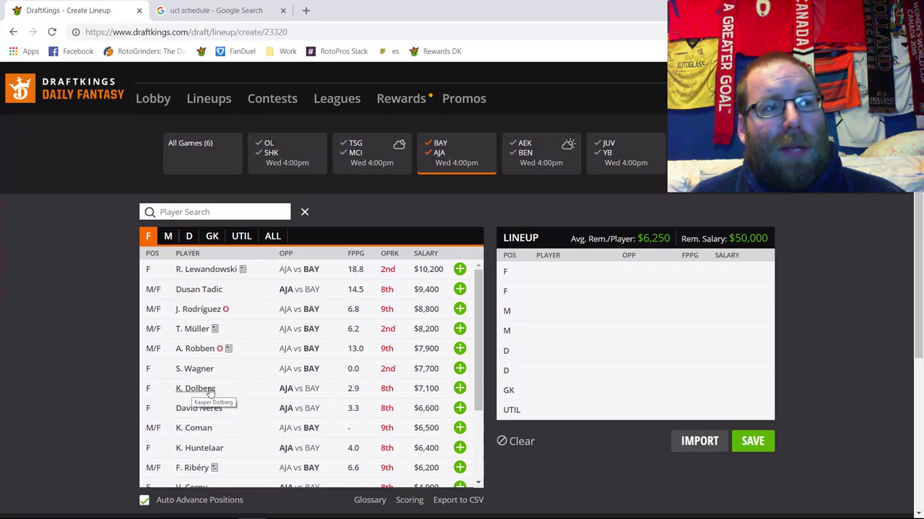
Examine Franck Ribéry's 10-game log, focusing on minutes played per match, and close his player card
scroll(252, 397, "down", 1)
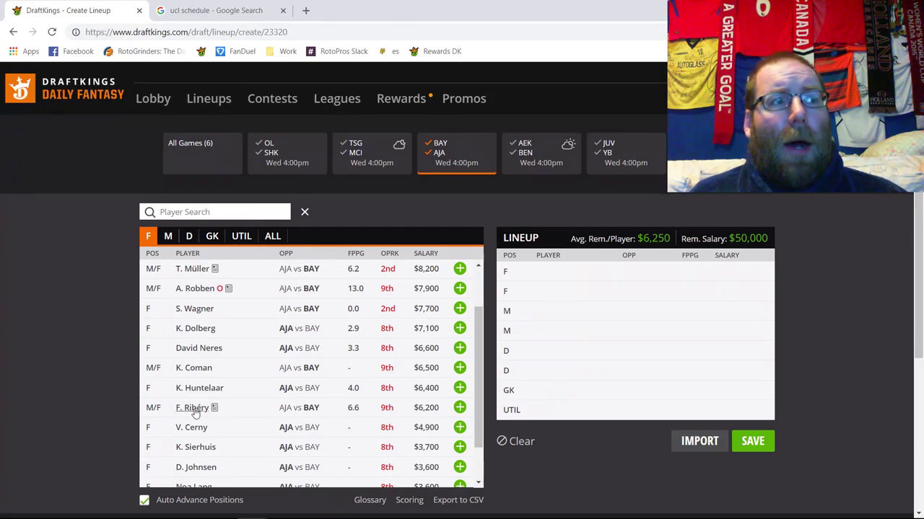
left_click(460, 288)
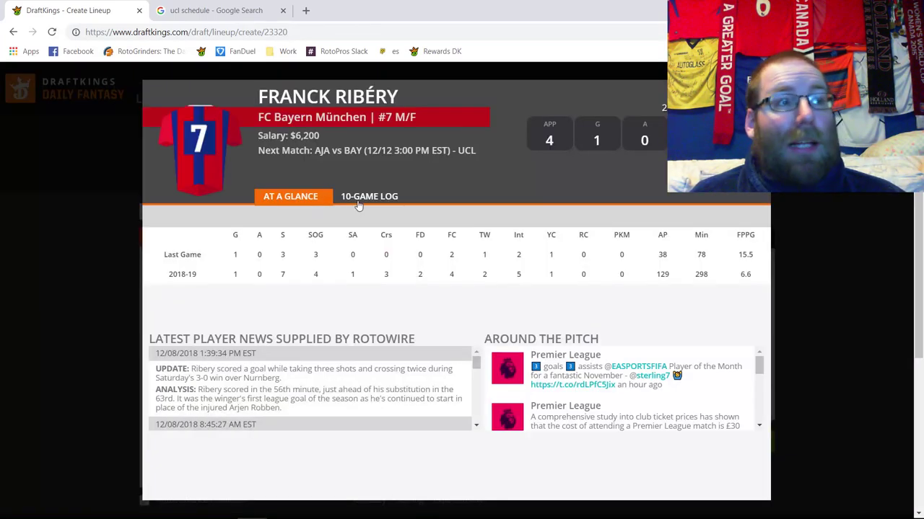
left_click(361, 200)
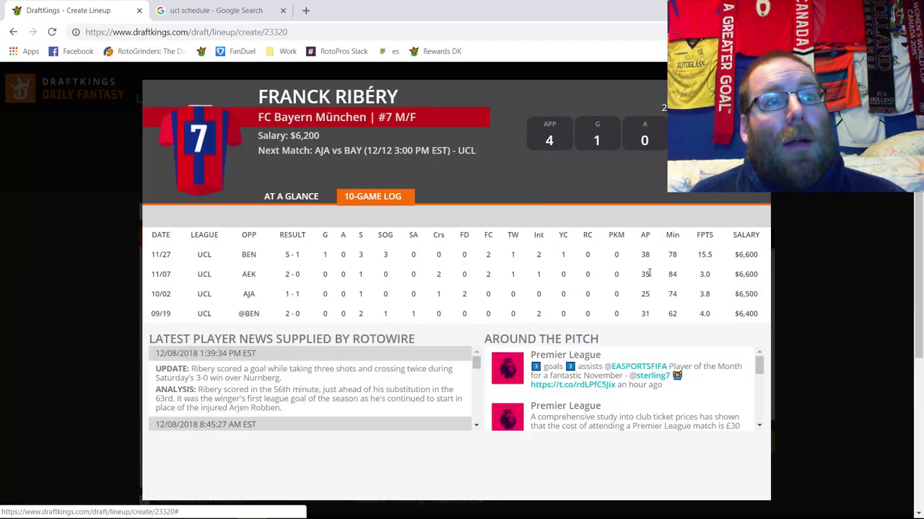
left_click_drag(692, 254, 673, 261)
left_click(673, 273)
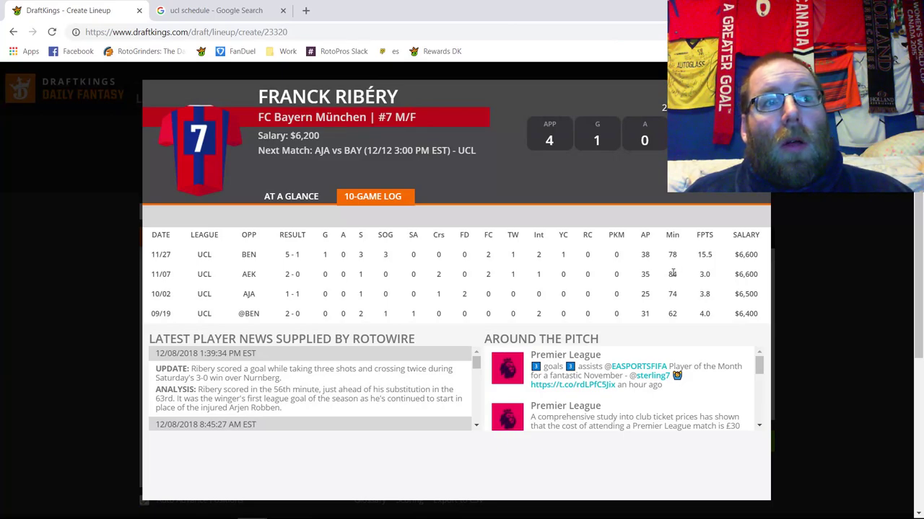
double_click(673, 313)
double_click(672, 293)
double_click(672, 274)
left_click(673, 251)
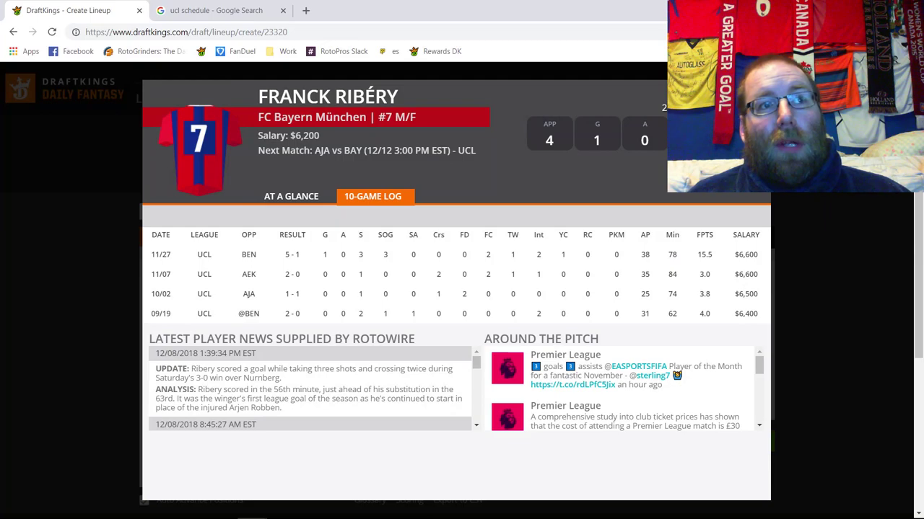
key("Escape")
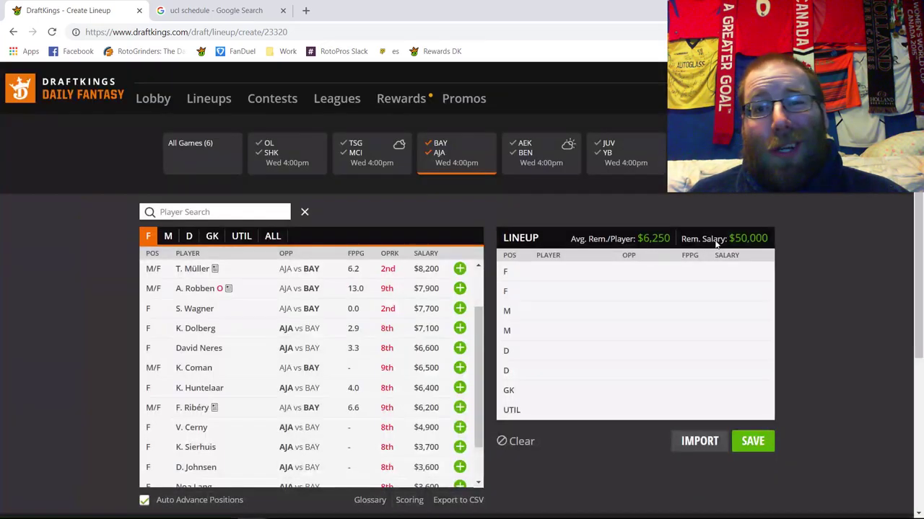
Clear the BAY–AJA filter, review the MCI forwards alone and return to all games
left_click(438, 153)
left_click(438, 154)
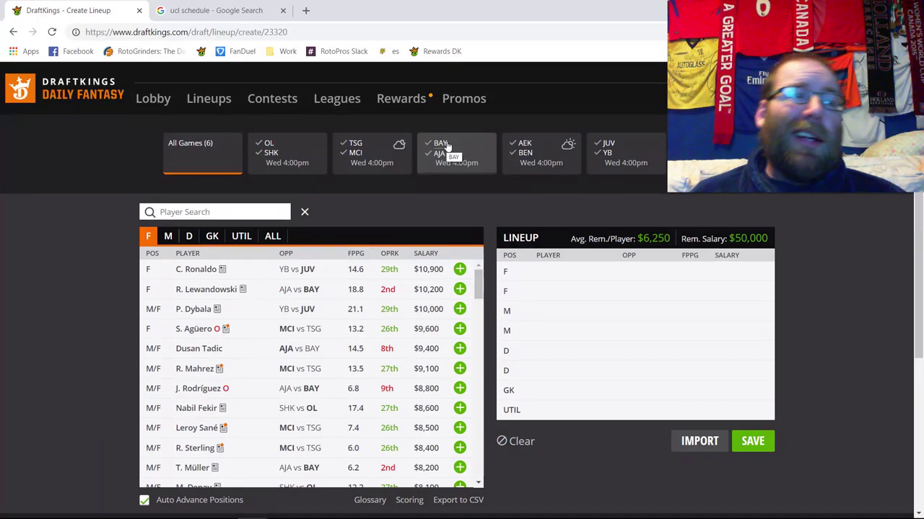
left_click(356, 153)
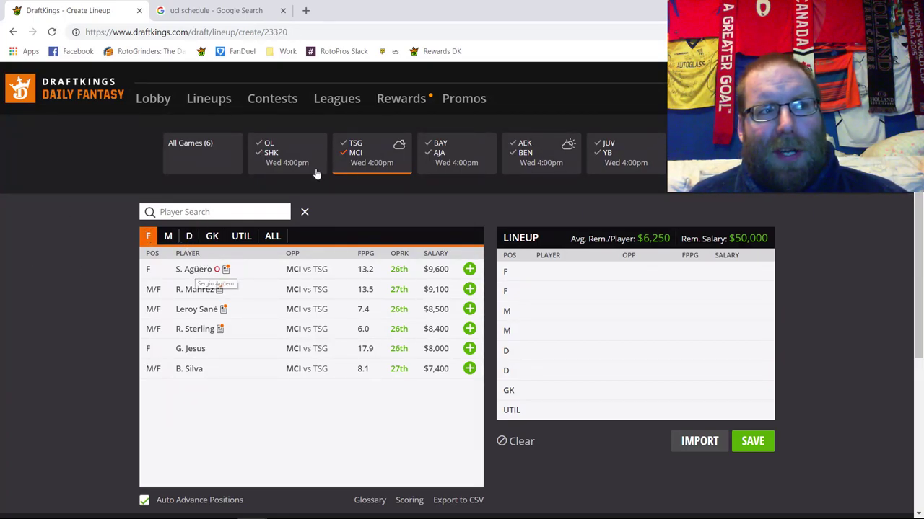
left_click(354, 157)
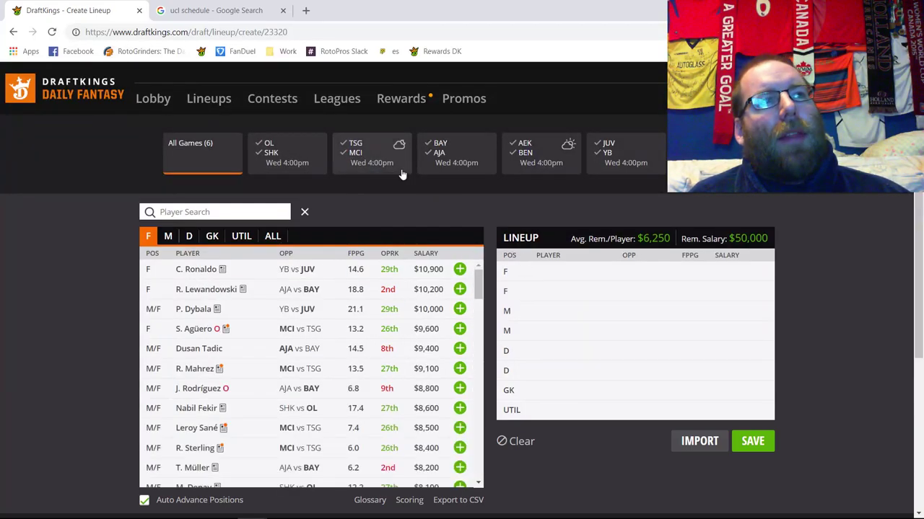
Filter the forwards to BAY, review R. Lewandowski's 10-game log and close his player card
left_click(442, 146)
left_click(215, 268)
left_click(354, 199)
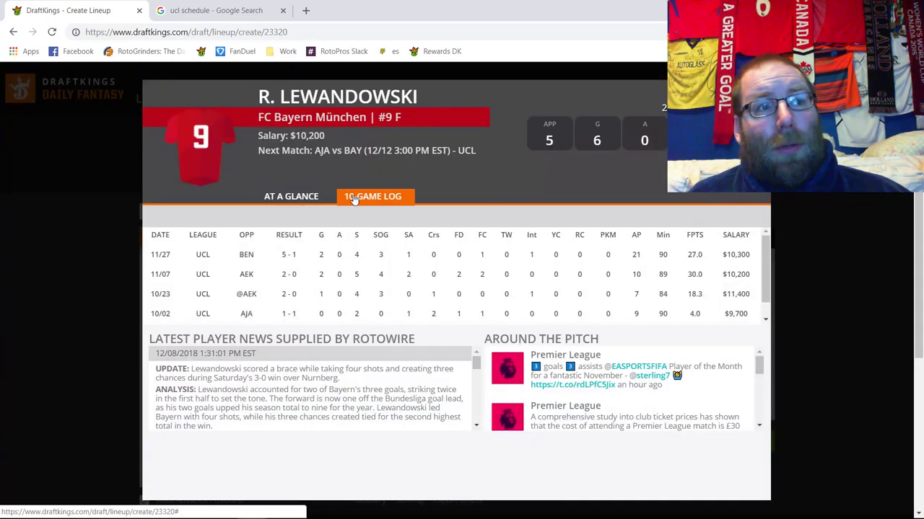
scroll(610, 252, "down", 1)
scroll(610, 252, "up", 1)
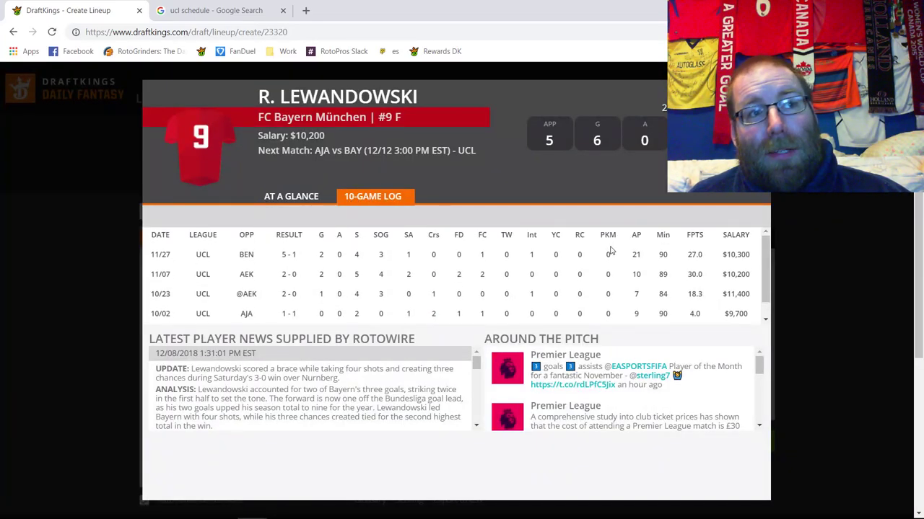
key("Escape")
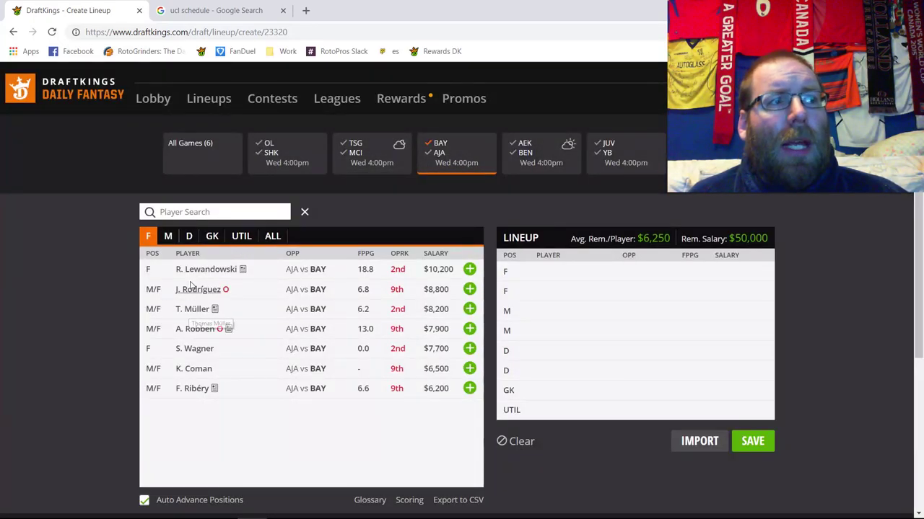
Review Thomas Müller's 10-game log on his player card
left_click(194, 308)
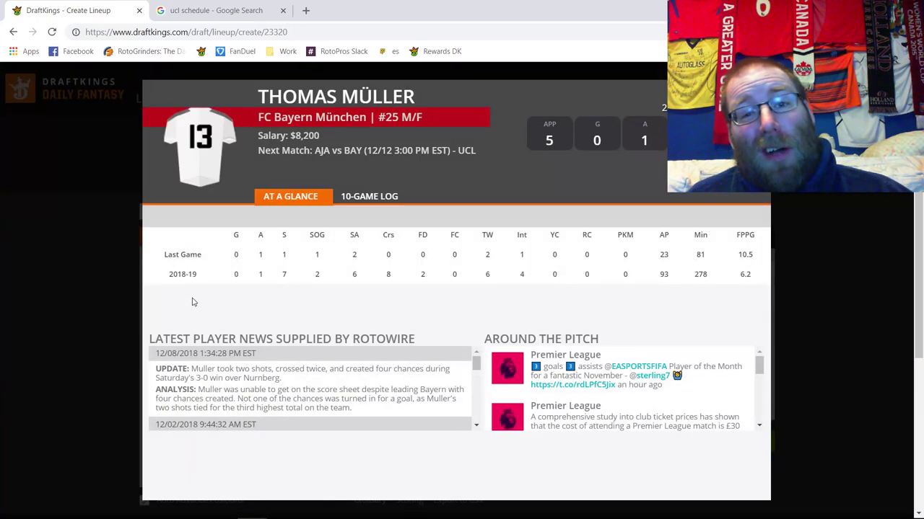
left_click(383, 196)
scroll(471, 263, "down", 1)
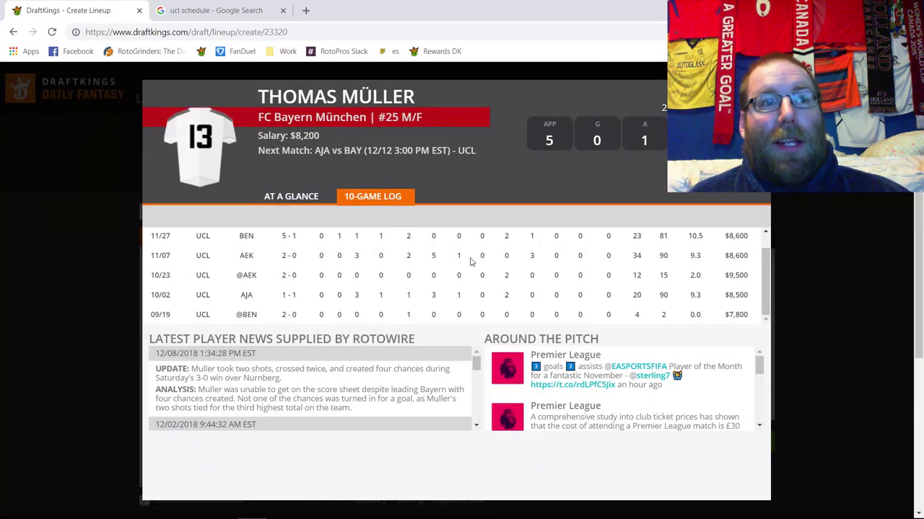
scroll(470, 263, "up", 1)
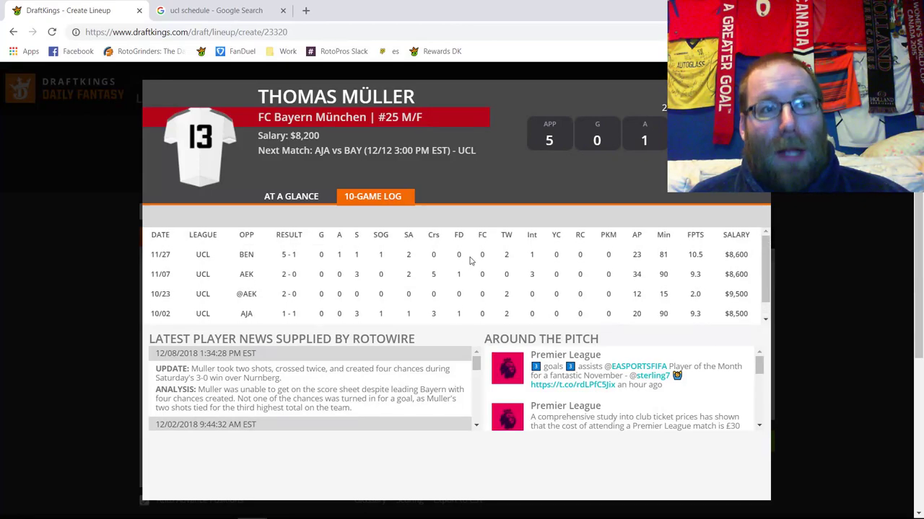
Check the fantasy points in Thomas Müller's 10-game log and close his player card
double_click(694, 253)
left_click(700, 286)
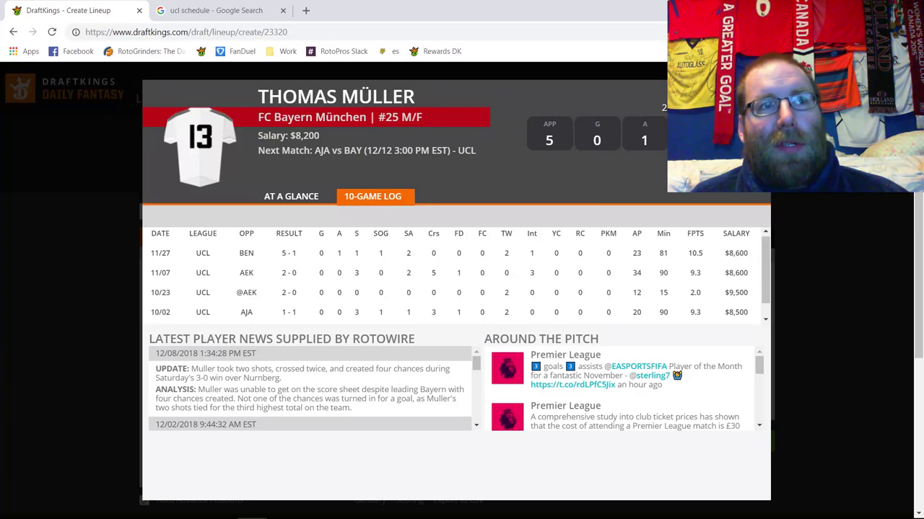
key("Escape")
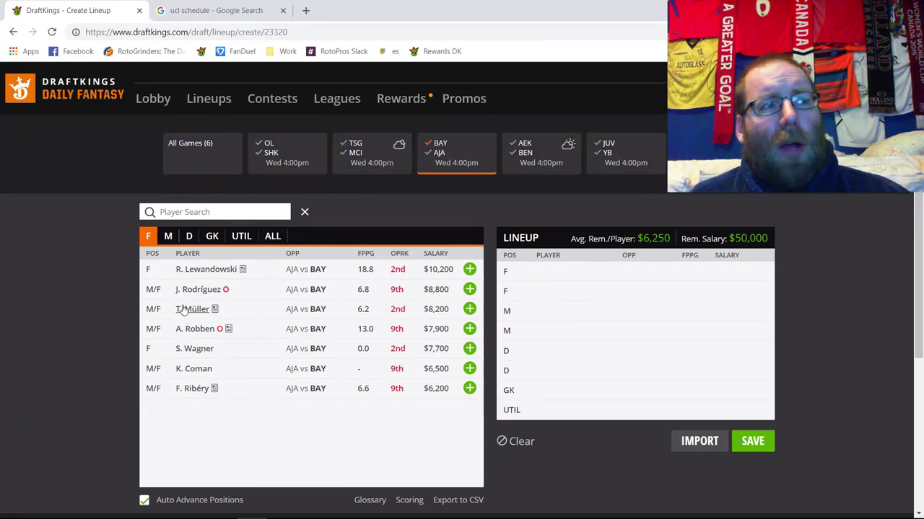
List the BAY midfielders, review Renato Sanches' 10-game log and close his player card
left_click(170, 237)
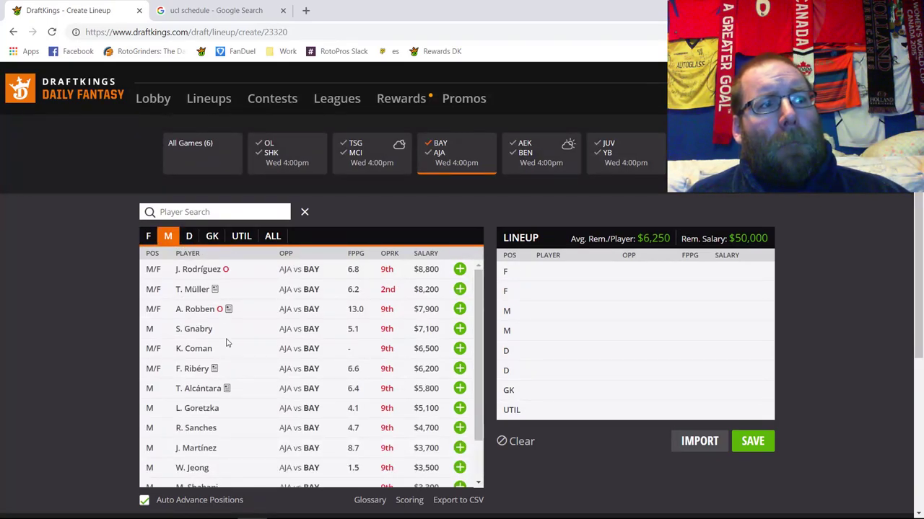
left_click(195, 428)
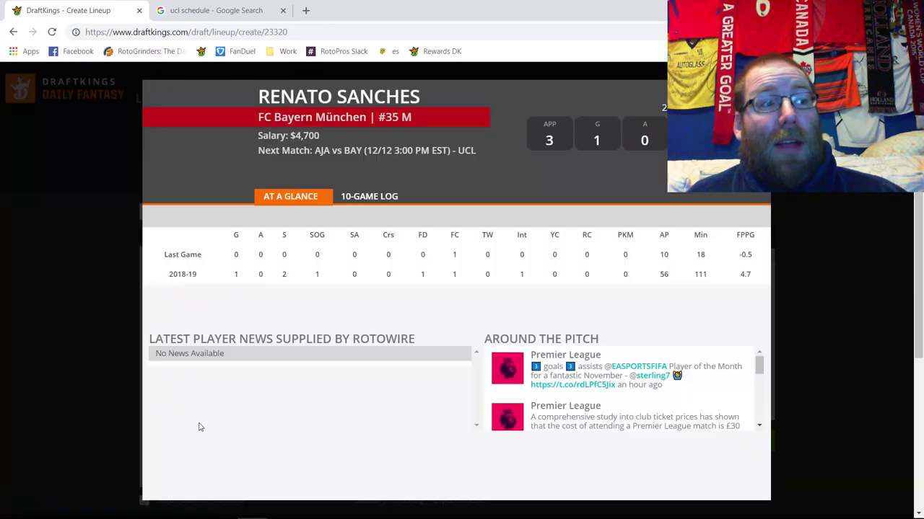
right_click(375, 197)
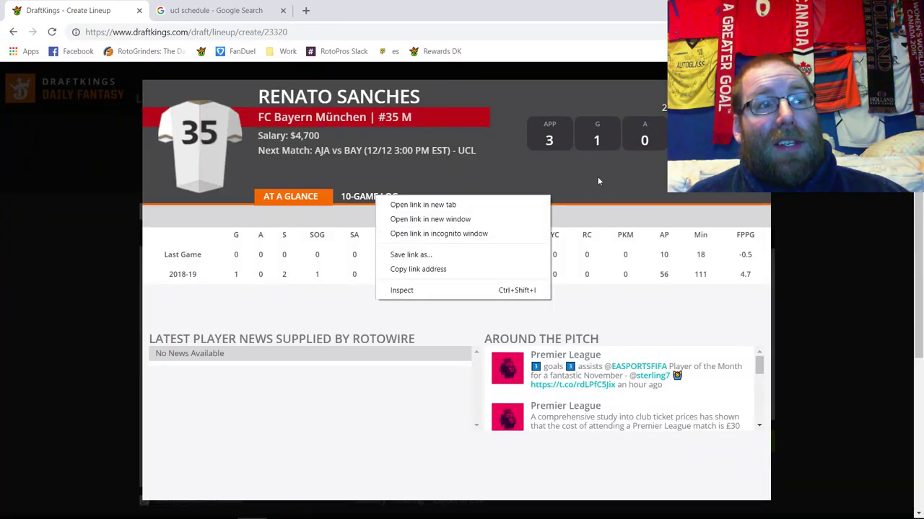
left_click(390, 197)
left_click(390, 196)
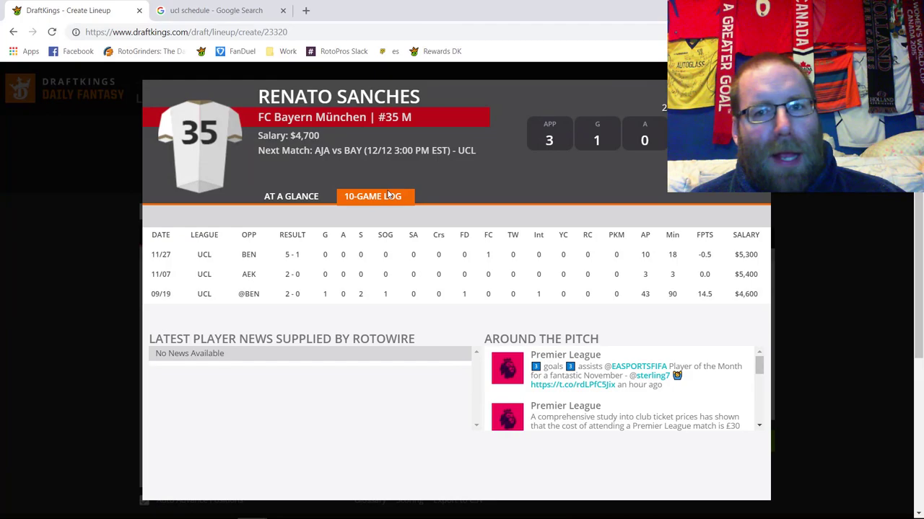
scroll(619, 218, "down", 2)
scroll(694, 239, "up", 3)
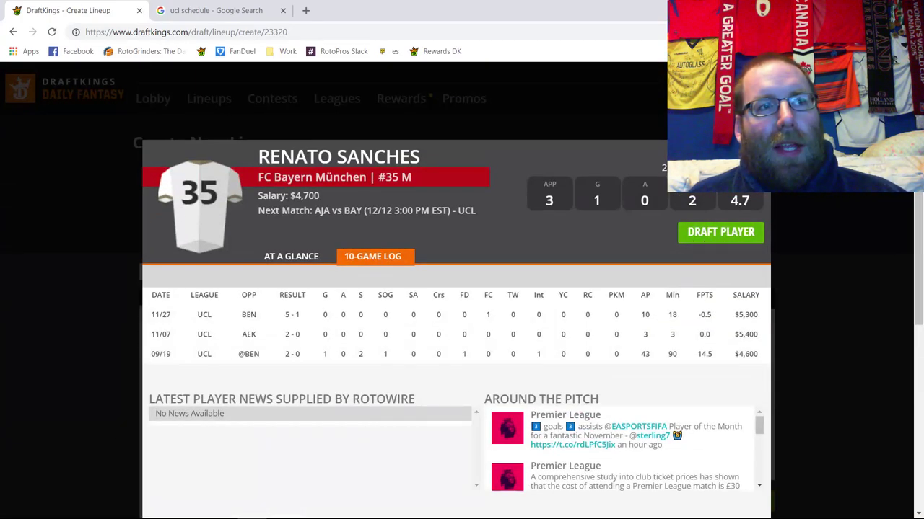
left_click(759, 153)
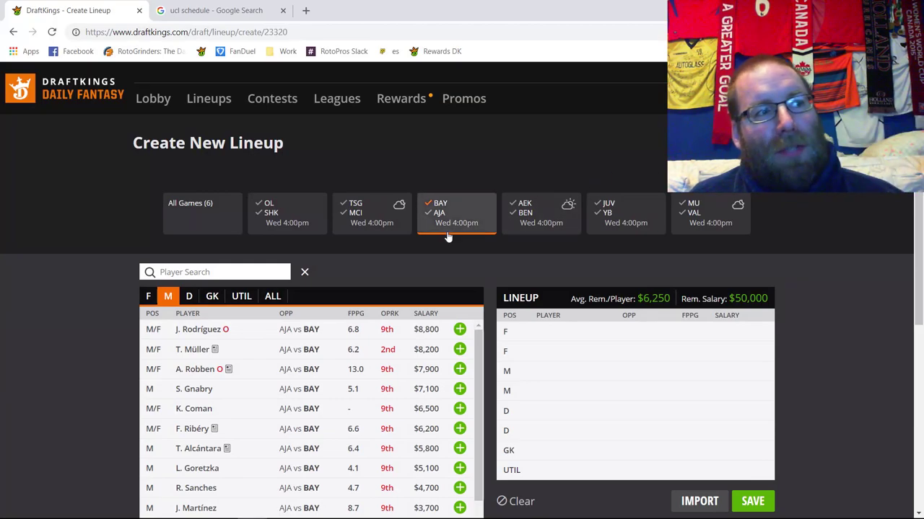
List the BAY defenders and examine Joshua Kimmich's salary and the crosses in his 10-game log
scroll(448, 237, "down", 2)
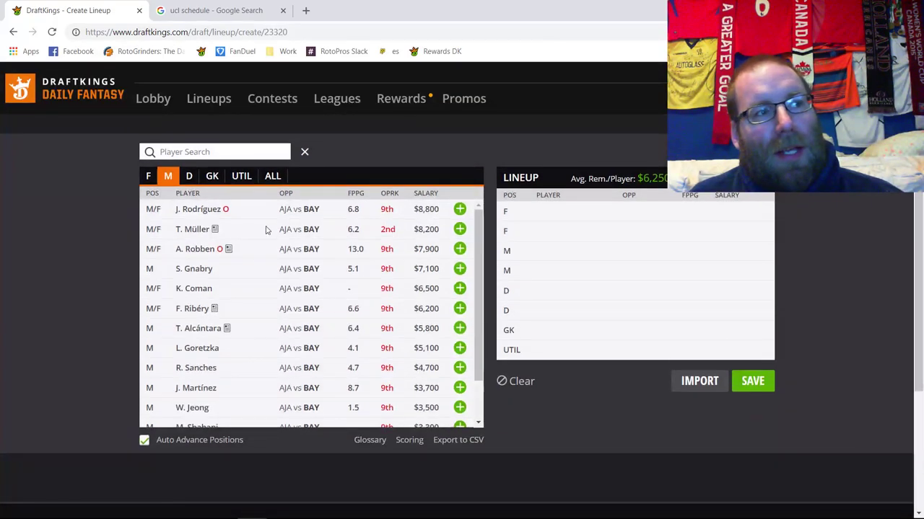
left_click(189, 176)
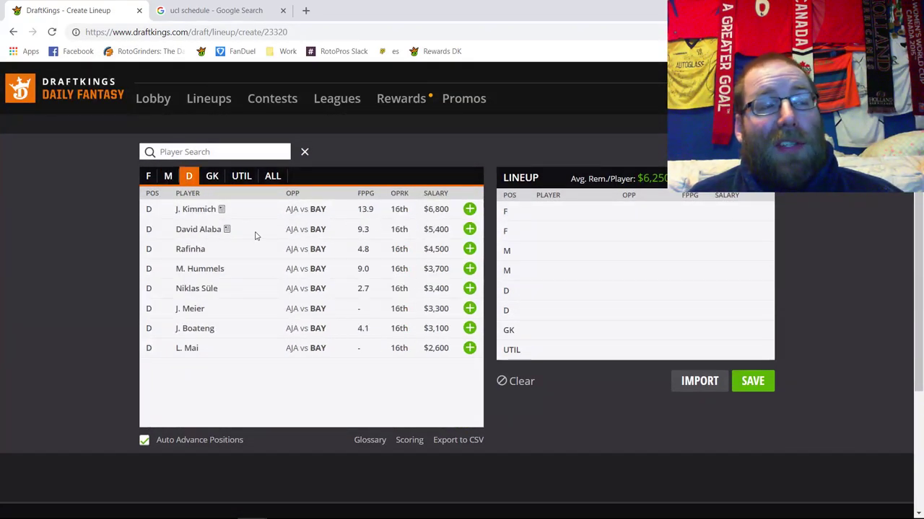
left_click(198, 209)
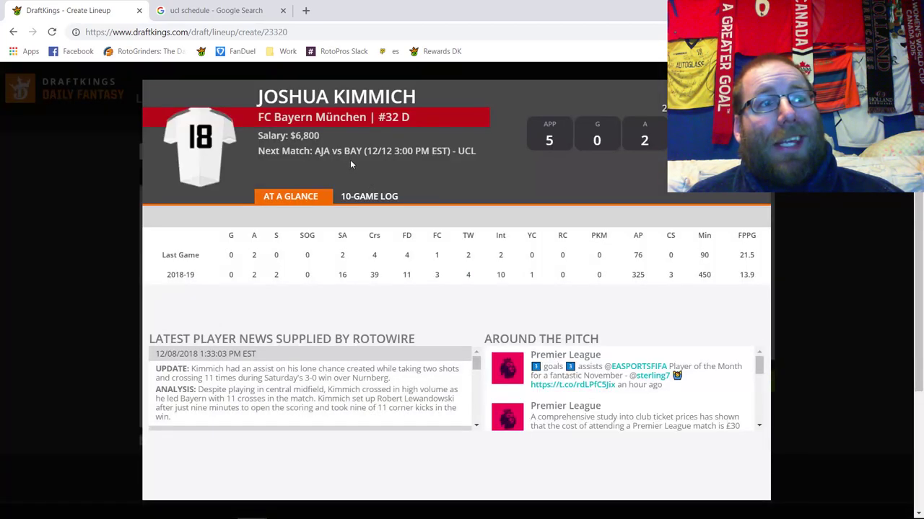
double_click(306, 136)
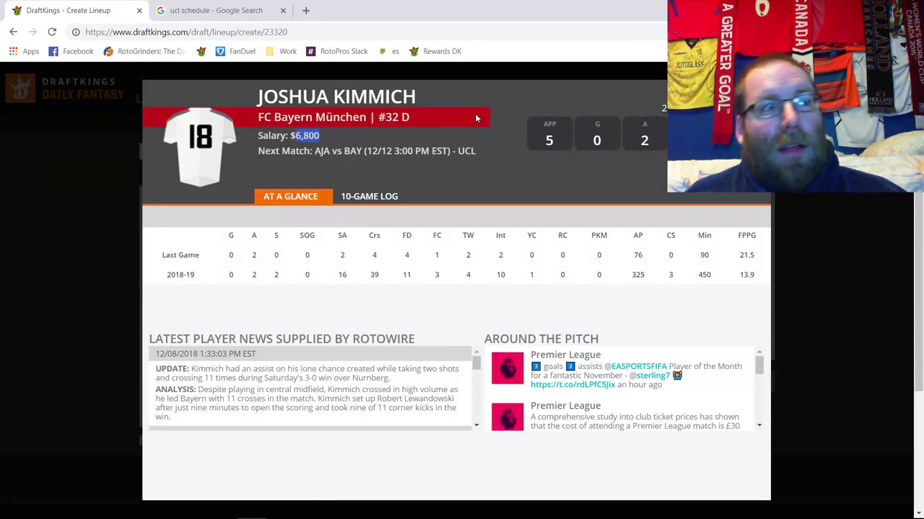
left_click(380, 202)
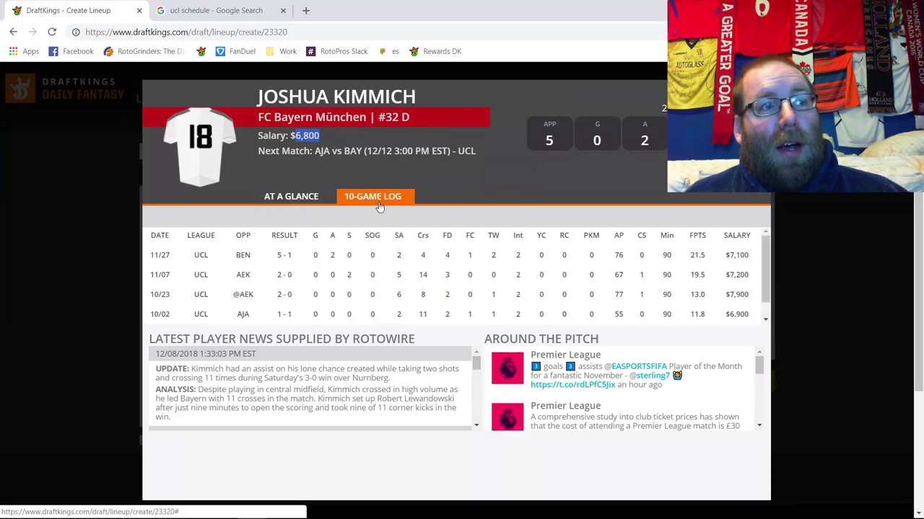
left_click(423, 272)
double_click(423, 314)
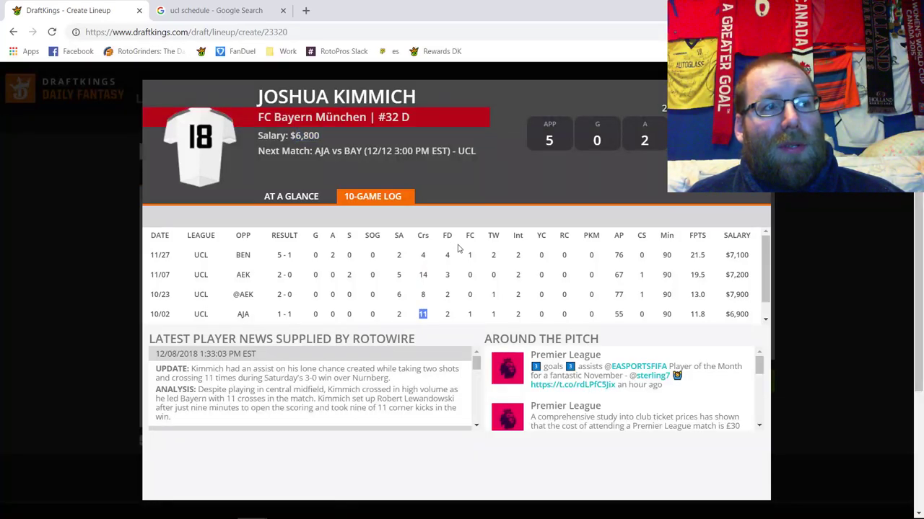
scroll(426, 252, "down", 1)
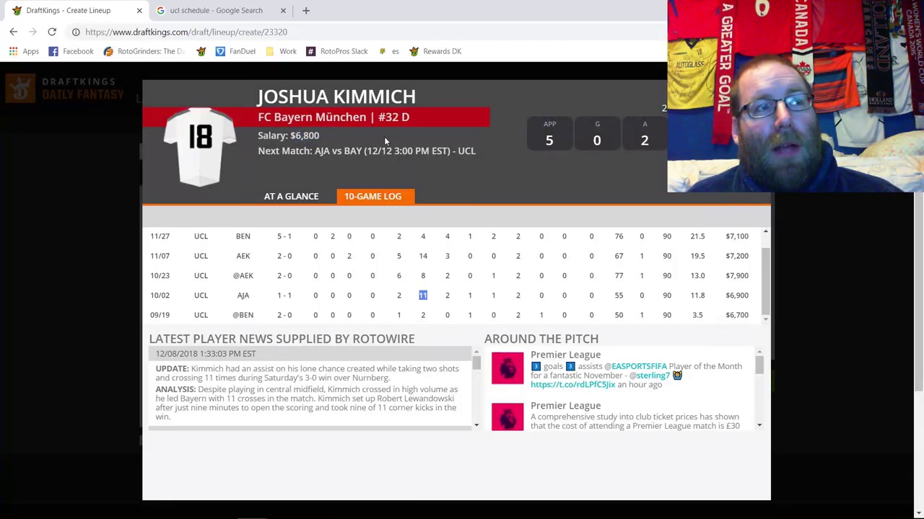
Compare Kimmich's next opponent with his 10/02 match against AJA, focusing on his crosses
double_click(322, 151)
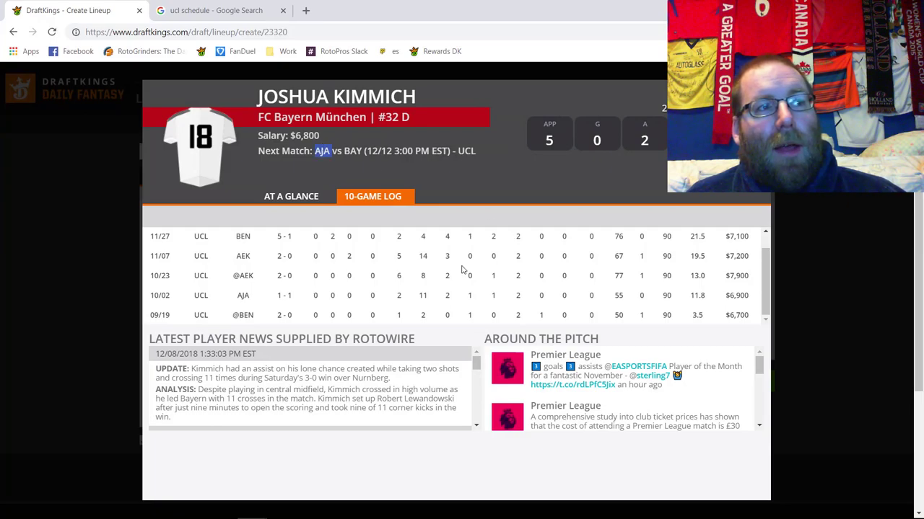
double_click(422, 296)
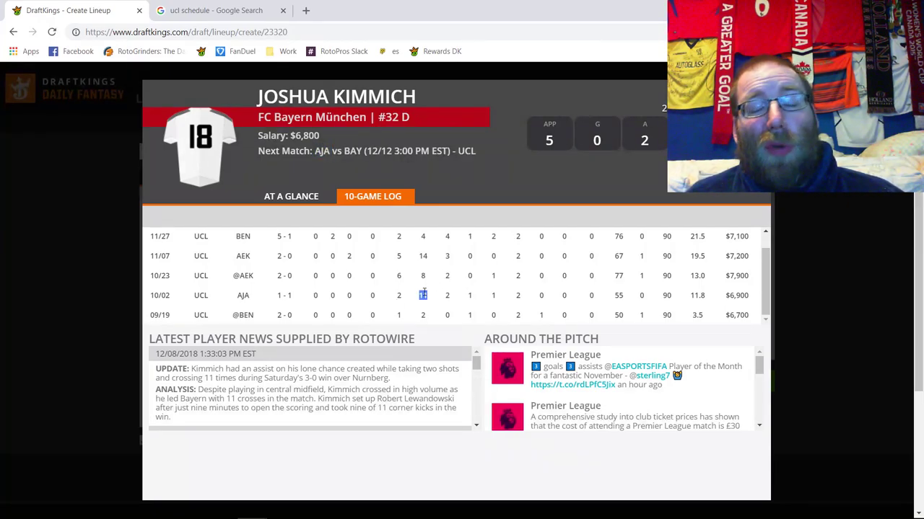
double_click(372, 276)
double_click(423, 295)
left_click(510, 291)
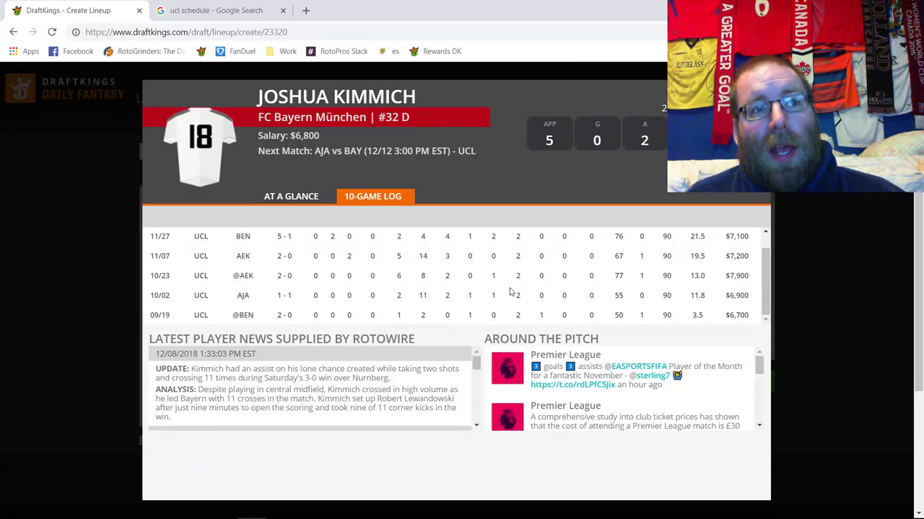
Examine Kimmich's assists and other stats in the 11/27 match against BEN and close his player card
scroll(520, 289, "up", 1)
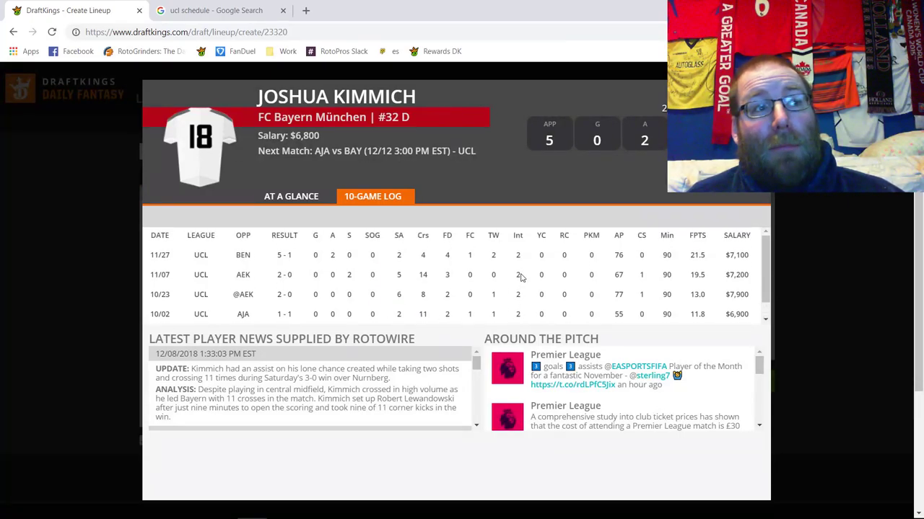
double_click(332, 255)
left_click_drag(344, 258, 711, 256)
left_click(710, 256)
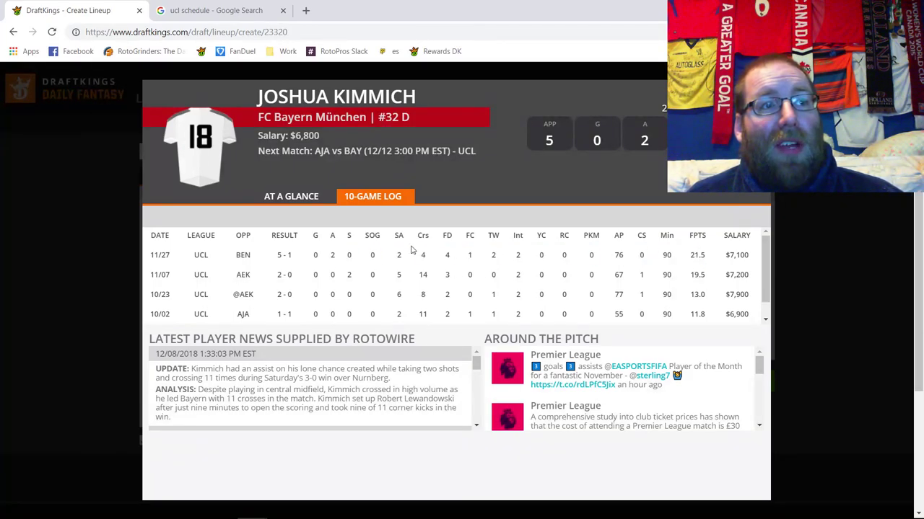
double_click(333, 255)
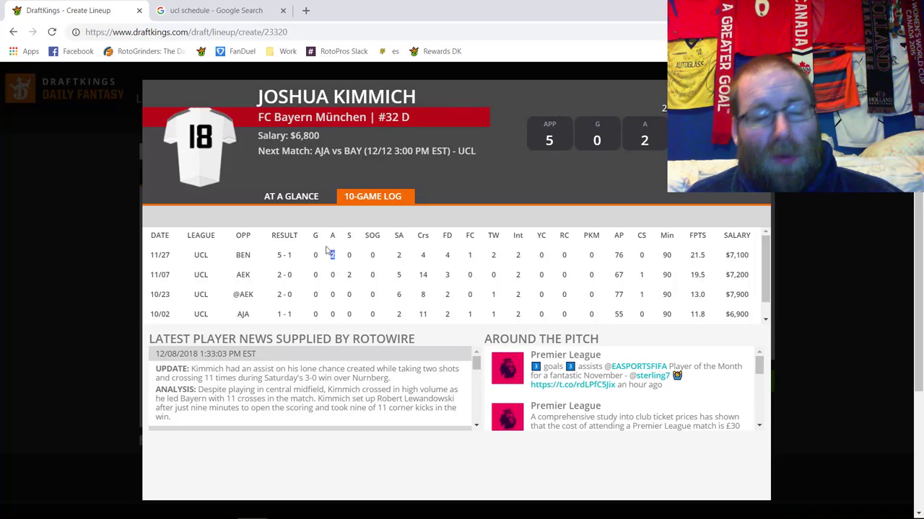
left_click(341, 255)
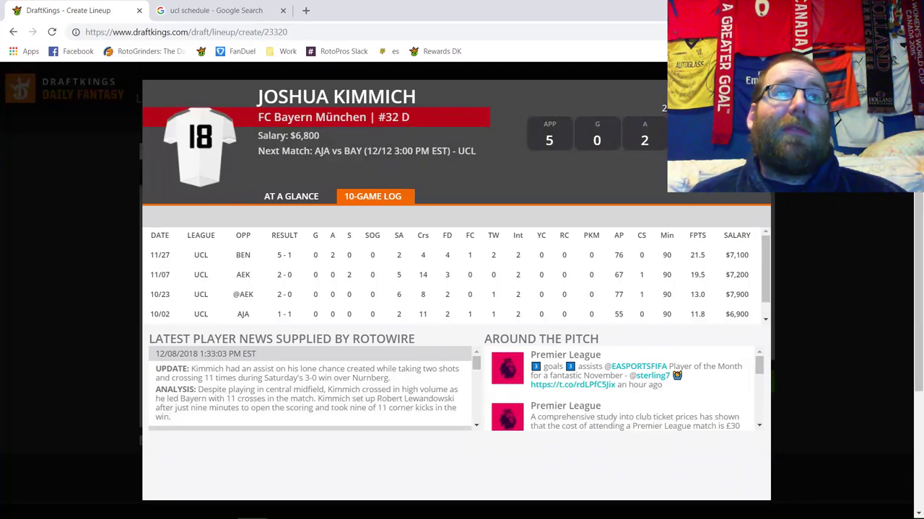
key("Escape")
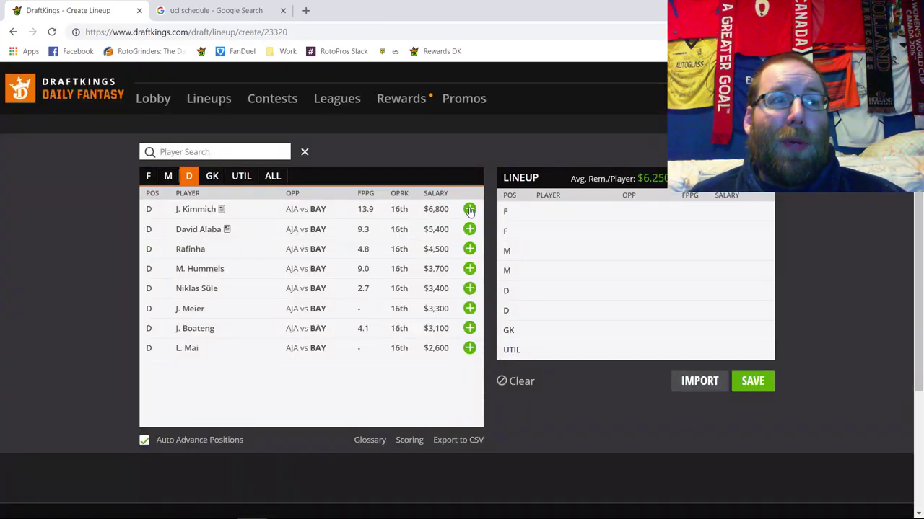
Add J. Kimmich to the lineup as a defender and clear the BAY filter to return to all games
left_click(469, 209)
scroll(455, 208, "up", 2)
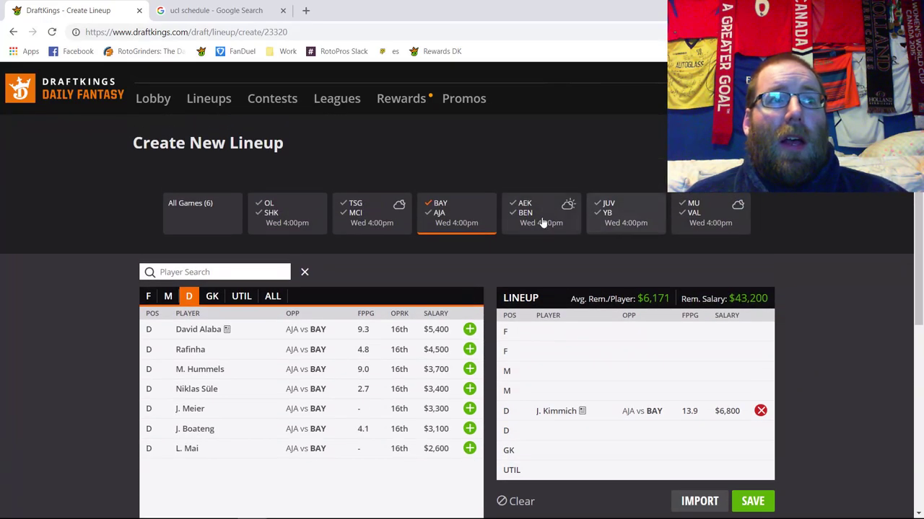
left_click(442, 204)
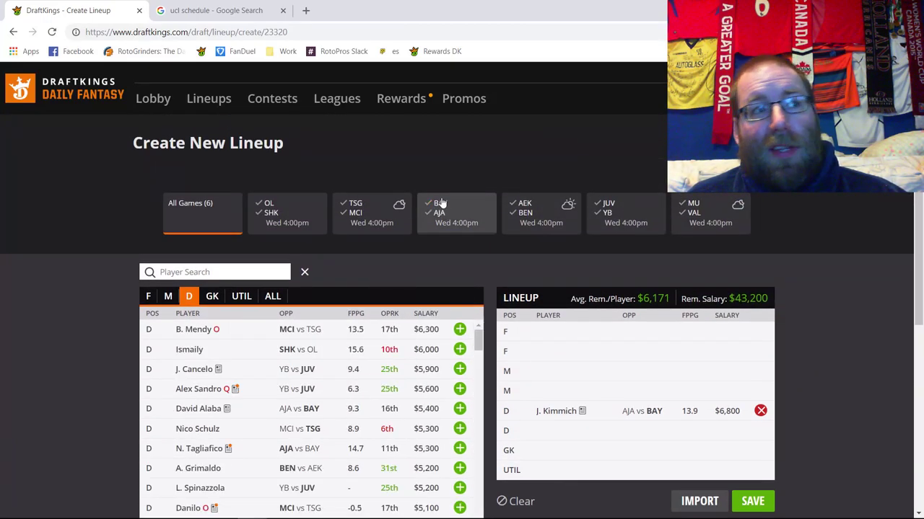
Browse the defenders from all games, comparing their salaries and opponents
scroll(546, 287, "down", 1)
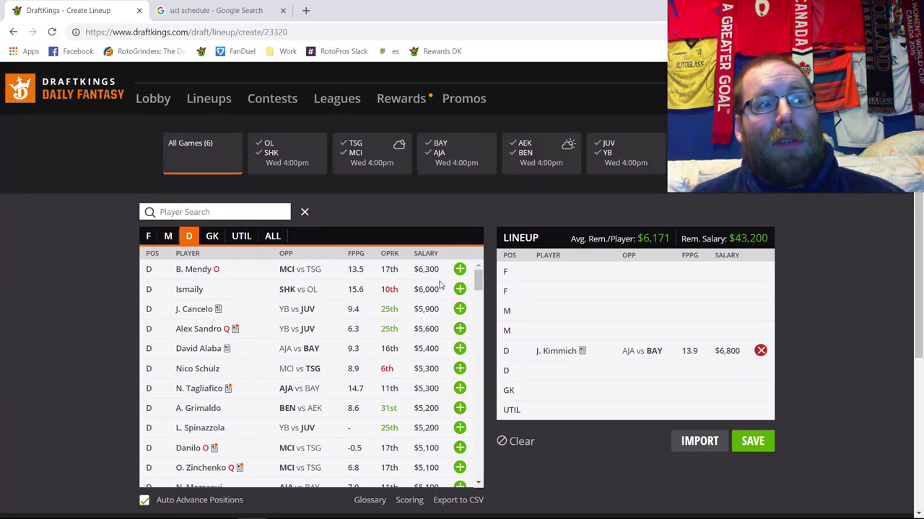
scroll(442, 286, "down", 1)
scroll(442, 286, "down", 3)
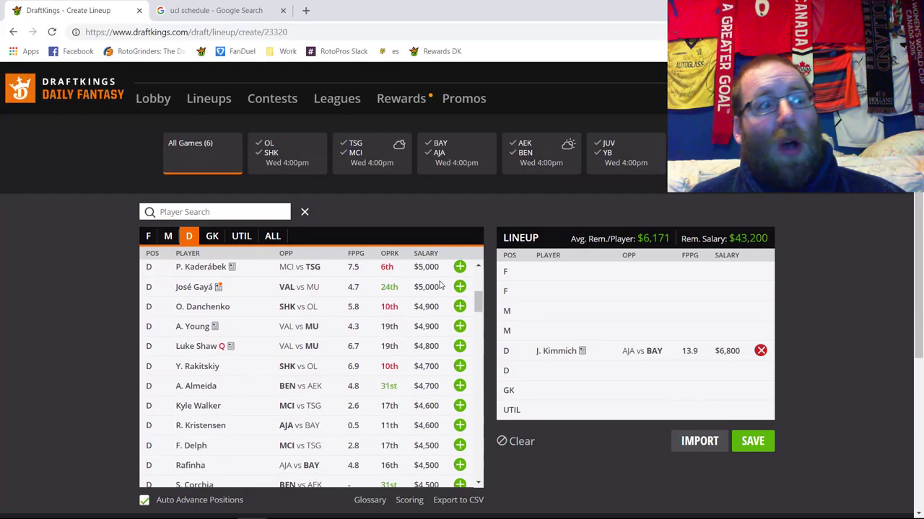
scroll(442, 286, "up", 4)
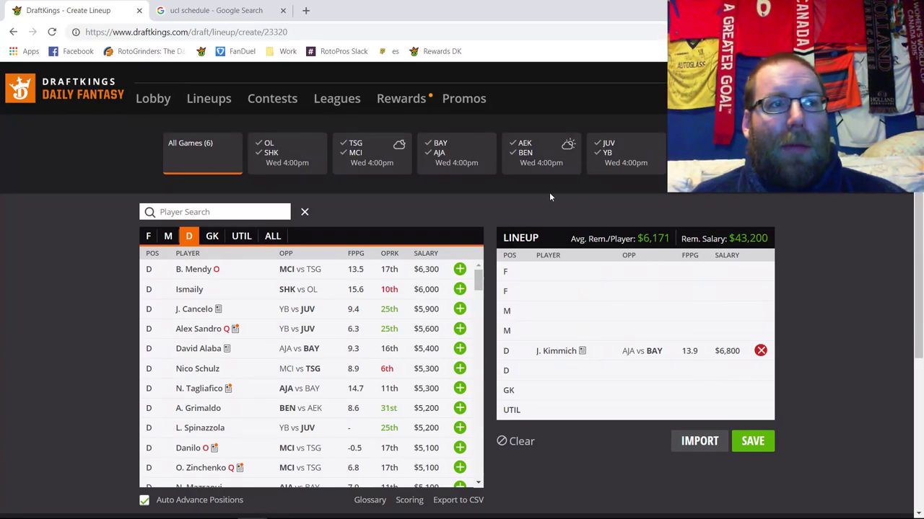
Filter the player pool to AJA goalkeepers, view André Onana's season overview and close his player card
left_click(432, 155)
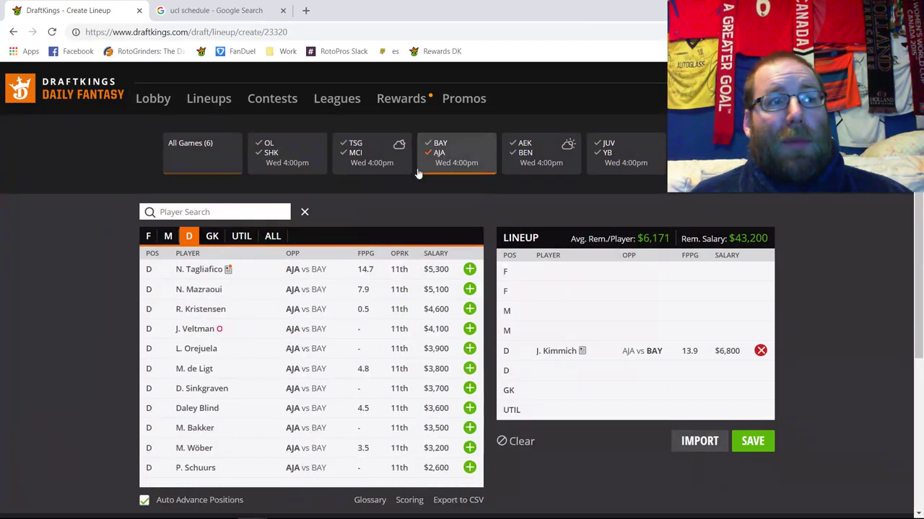
left_click(212, 236)
left_click(211, 272)
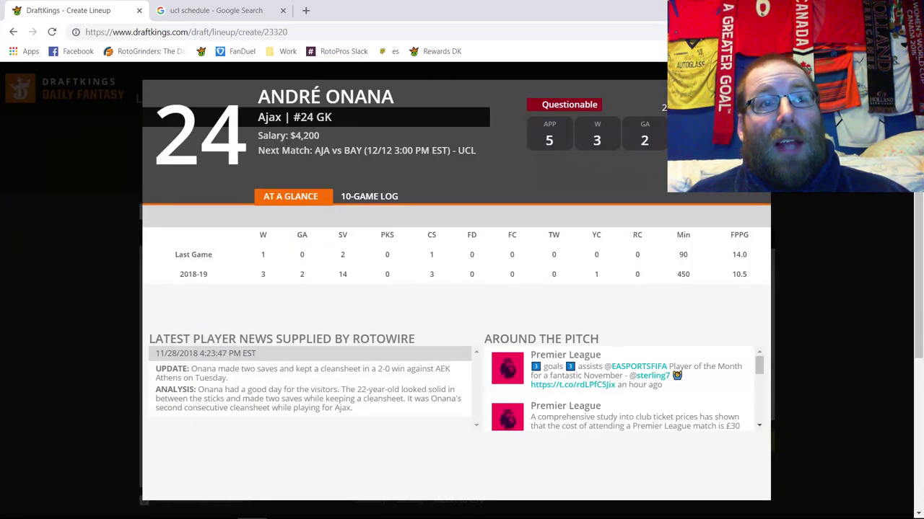
key("Escape")
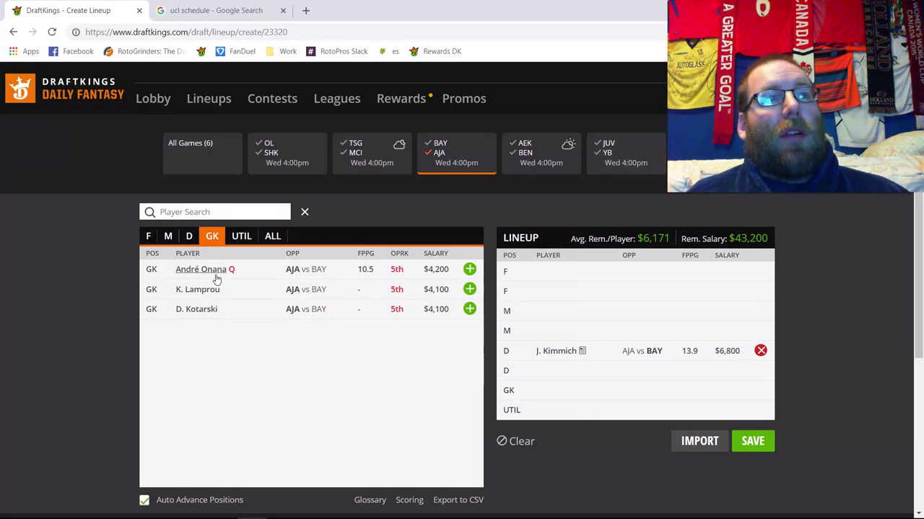
Reopen André Onana's player card and examine the goals allowed in his 10-game log
left_click(252, 270)
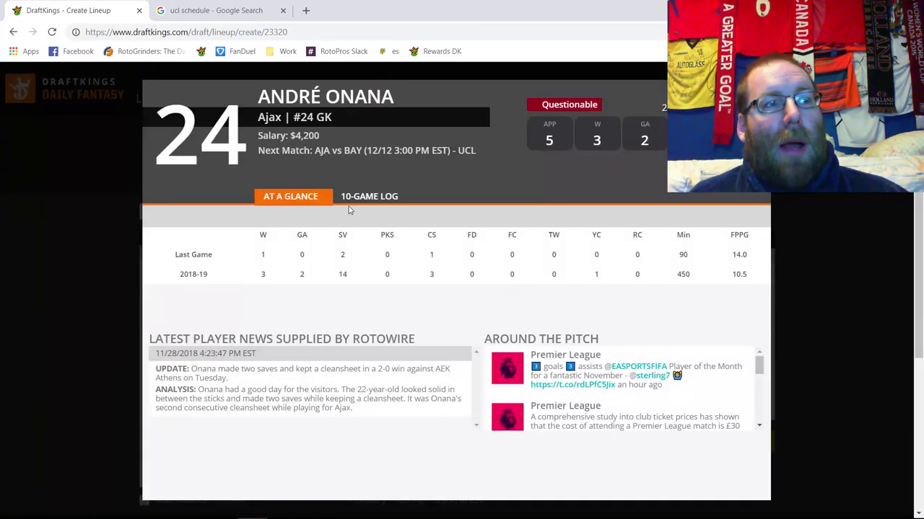
left_click(393, 200)
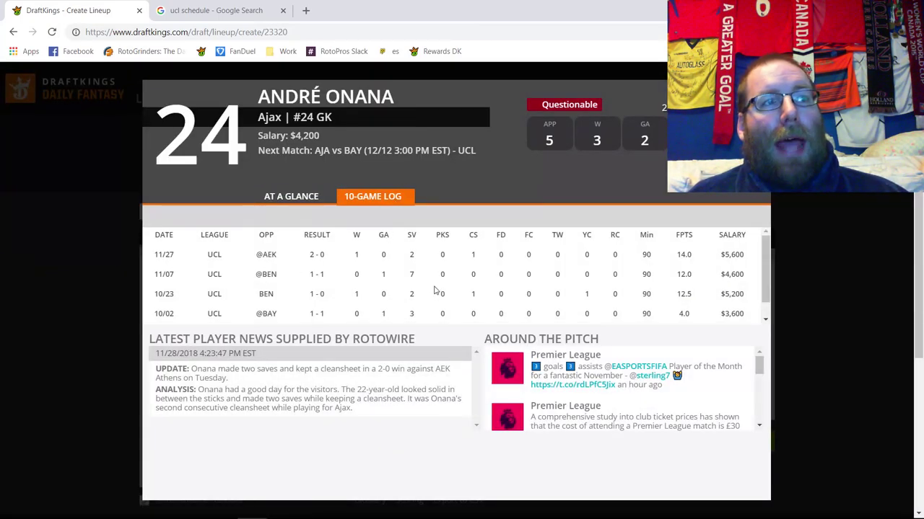
scroll(433, 289, "down", 1)
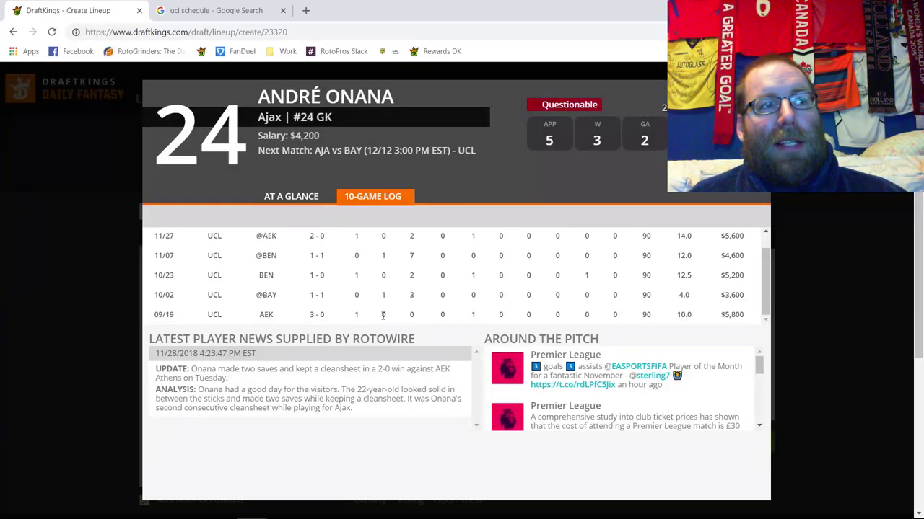
double_click(383, 277)
scroll(386, 249, "up", 1)
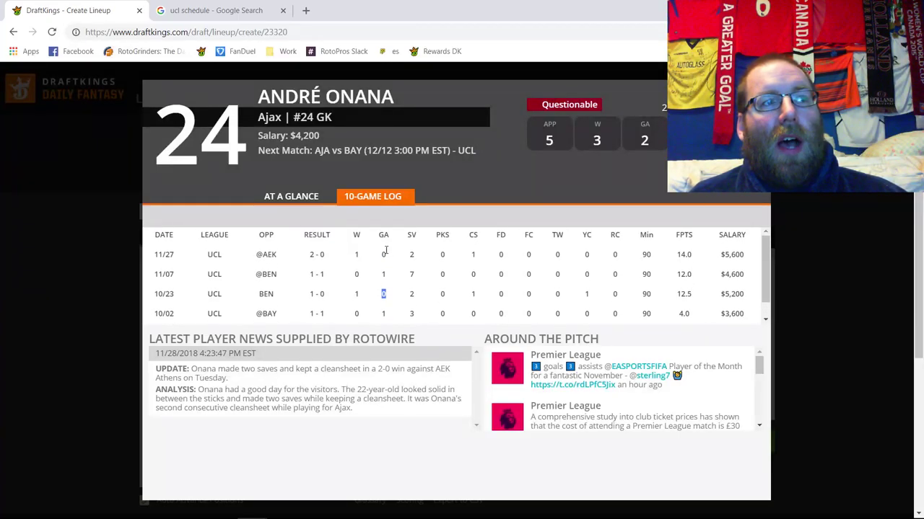
Copy André Onana's name from his player card and search Google for it in a new browser tab
double_click(384, 274)
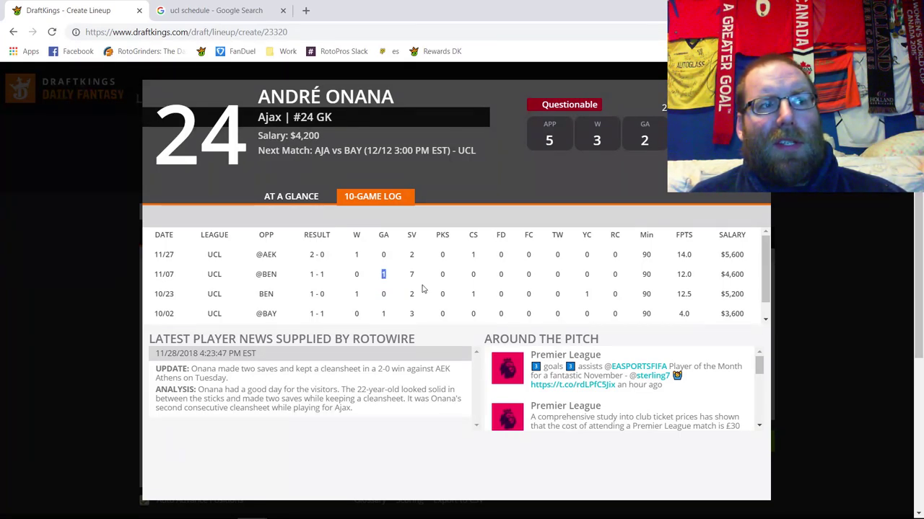
left_click_drag(395, 97, 257, 97)
key("ctrl+c")
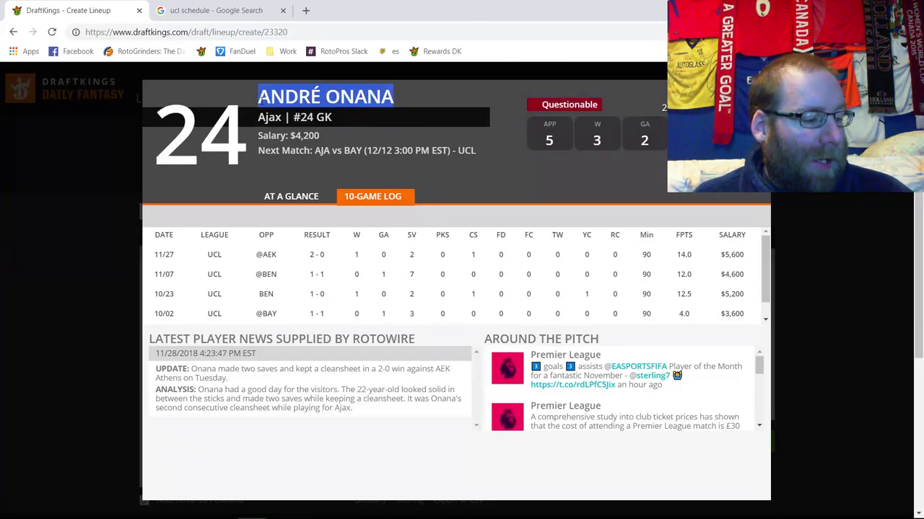
left_click(306, 10)
key("ctrl+v")
key("Return")
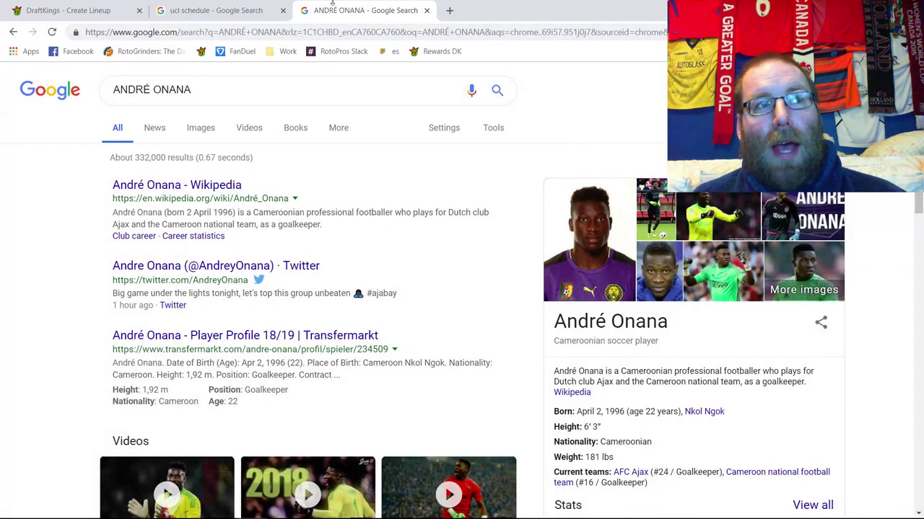
Close the André Onana search tab, switch back to the DraftKings lineup page and close his player card
left_click(427, 10)
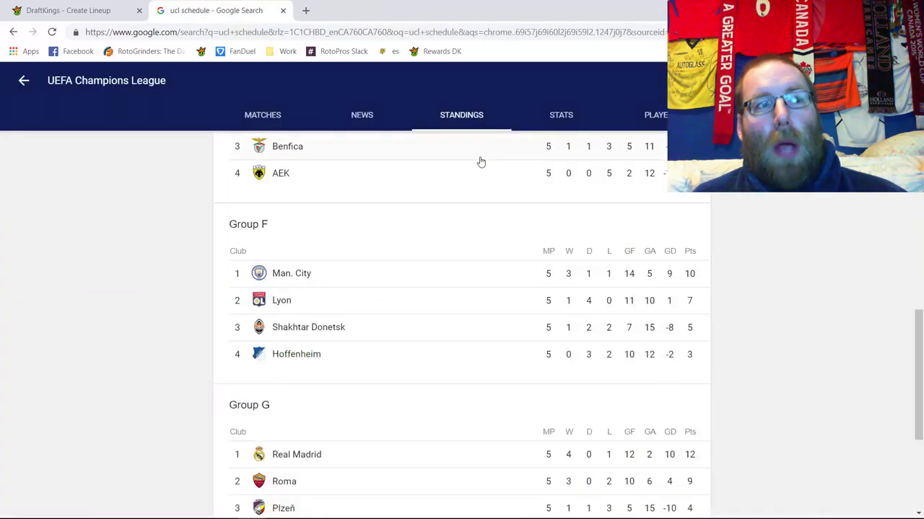
left_click(72, 10)
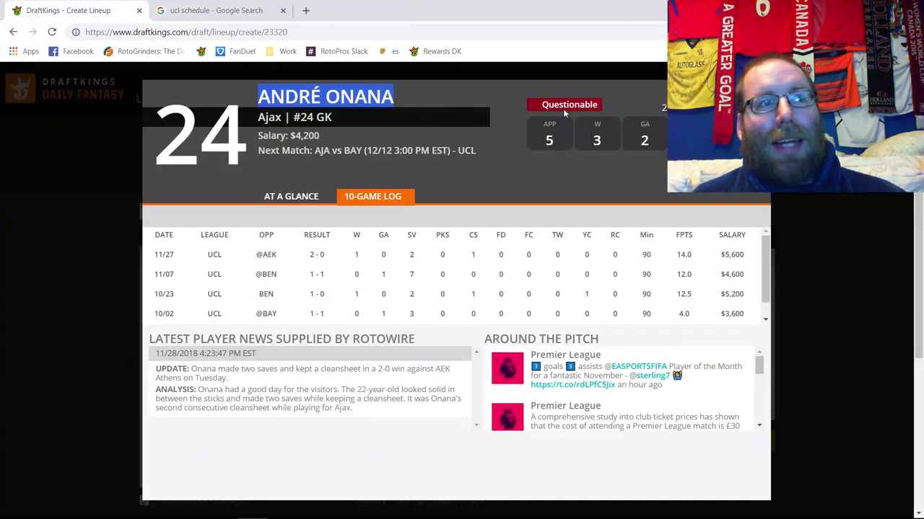
key("Escape")
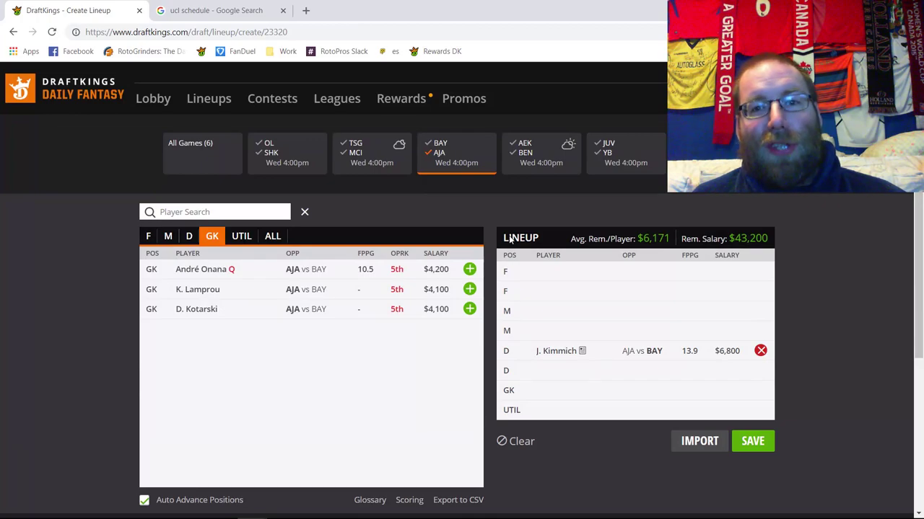
Keep the player pool filtered to AJA and look through the team's defenders and midfielders
left_click(444, 159)
left_click(438, 154)
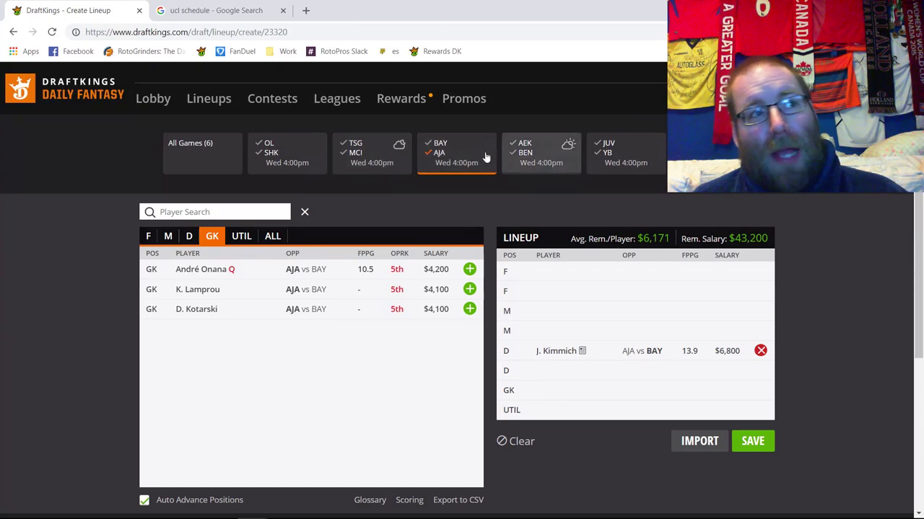
left_click(192, 238)
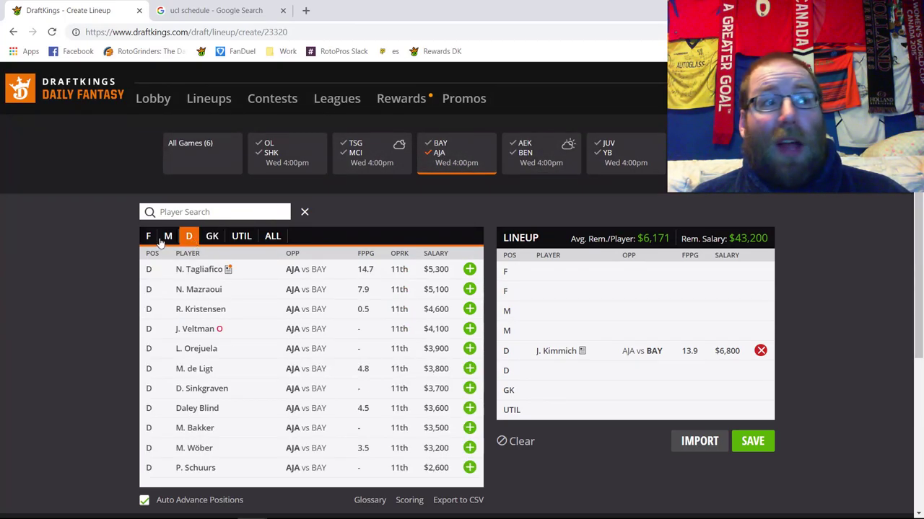
left_click(162, 243)
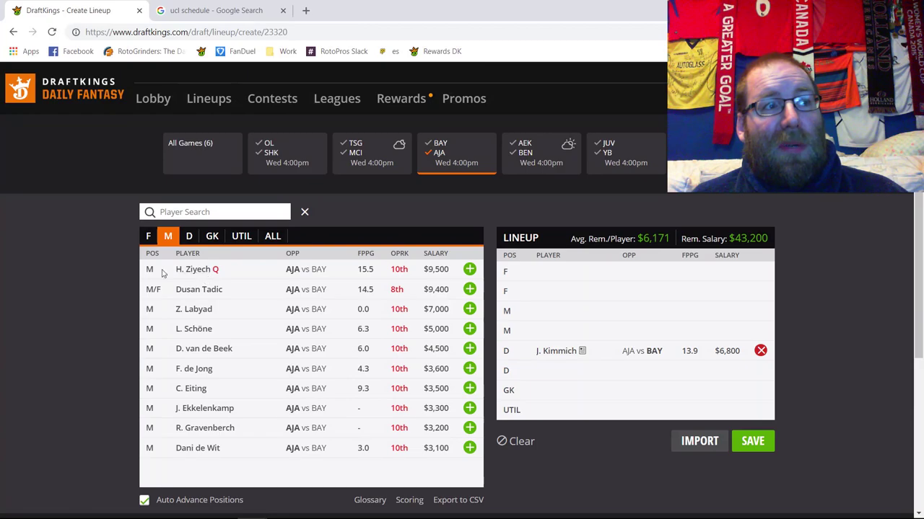
Review Lasse Schöne's season overview and 10-game log, and close his player card
left_click(207, 329)
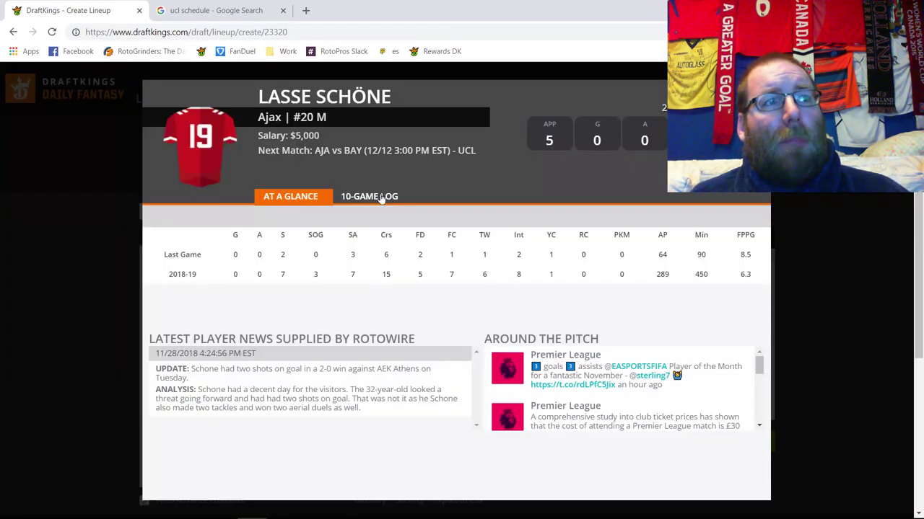
left_click(383, 199)
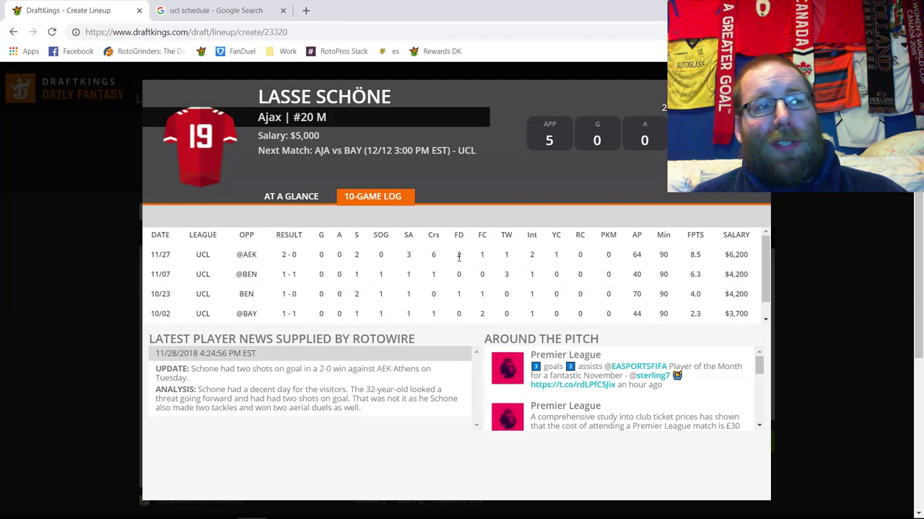
key("Escape")
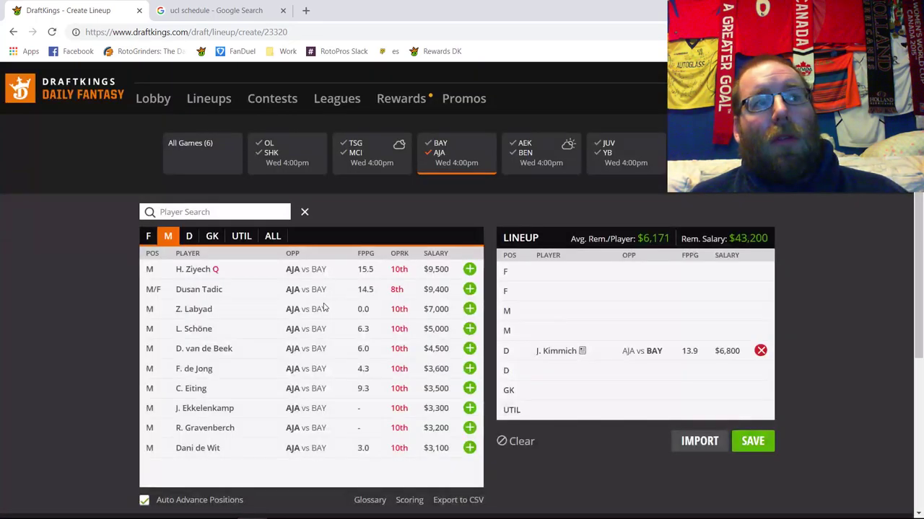
left_click(201, 332)
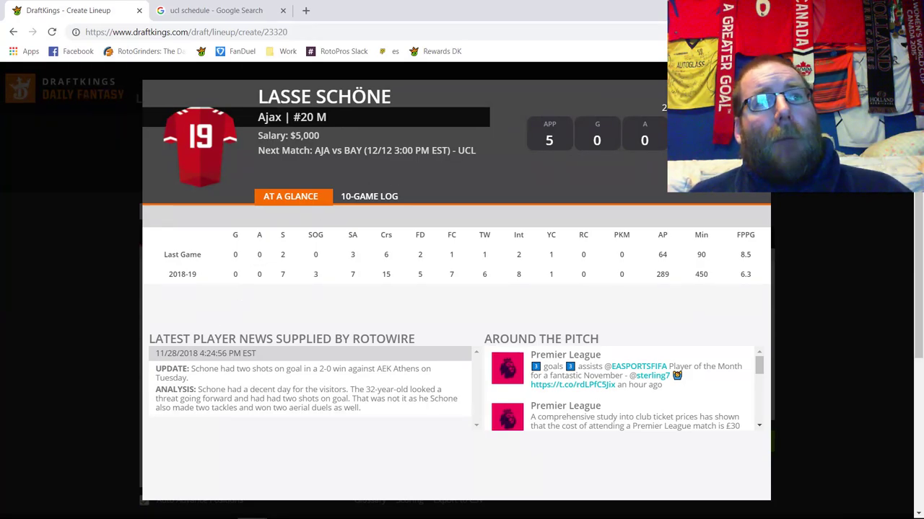
left_click(758, 92)
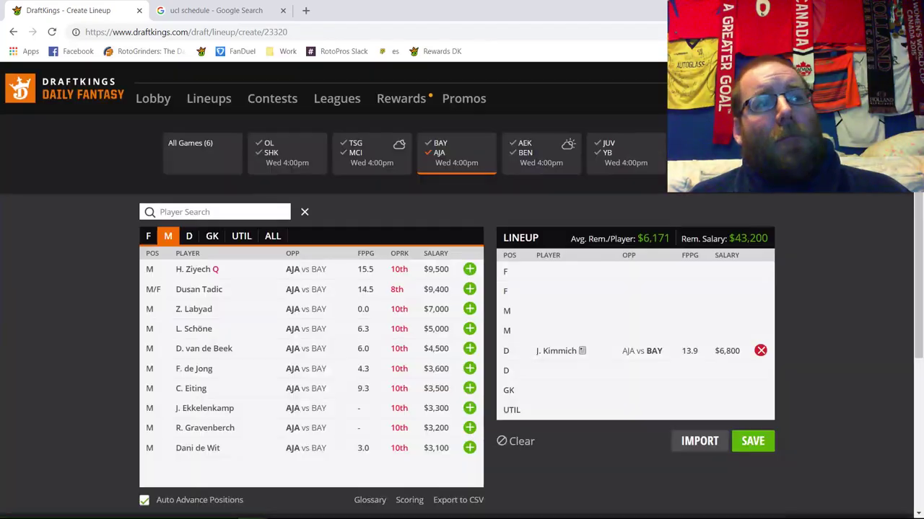
Clear the AJA filter, examine Dusan Tadic's 11/27 and 11/07 matches in his 10-game log, and close his card
left_click(445, 161)
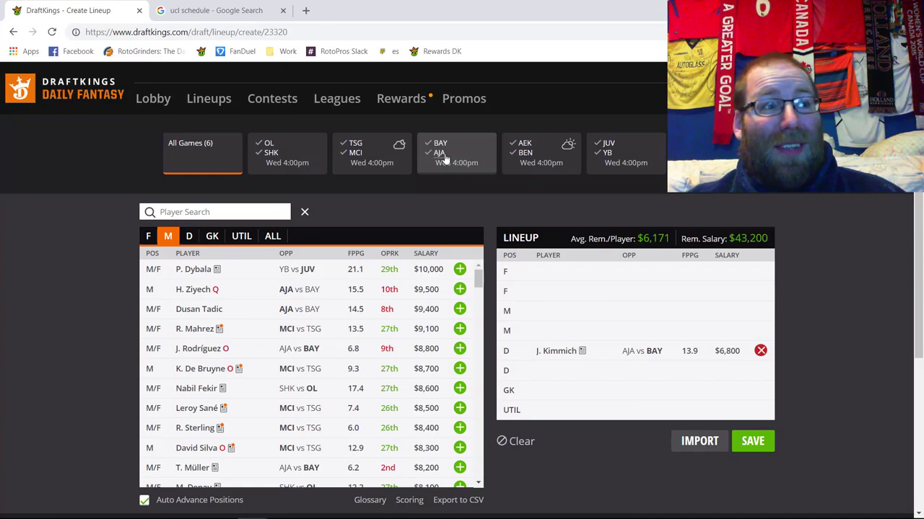
left_click(217, 313)
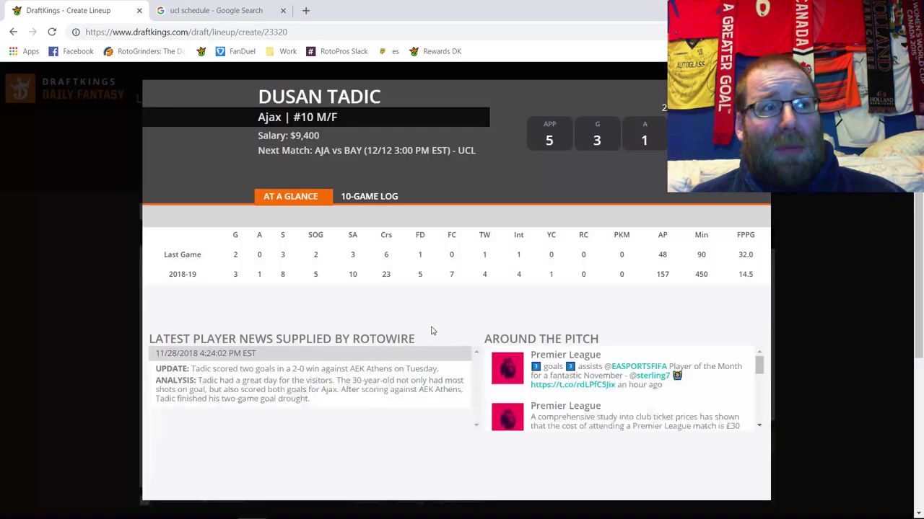
left_click(372, 201)
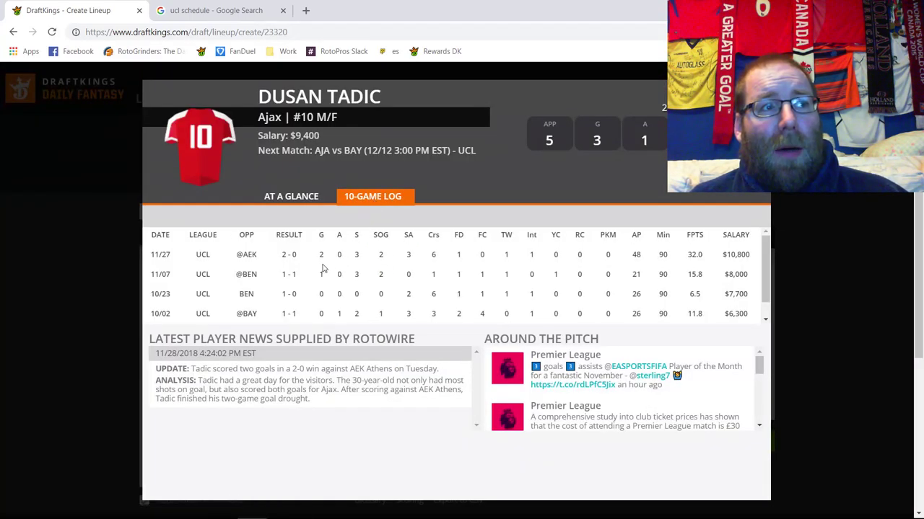
left_click_drag(326, 254, 652, 268)
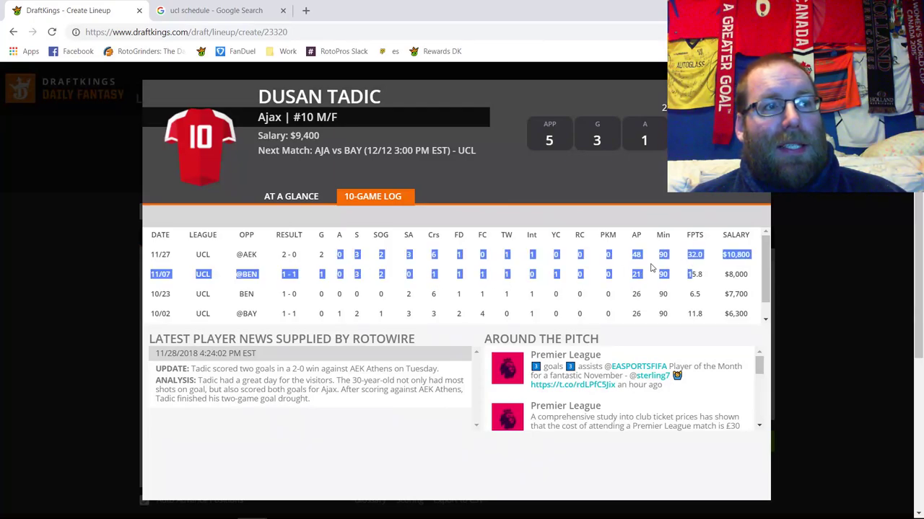
left_click(501, 275)
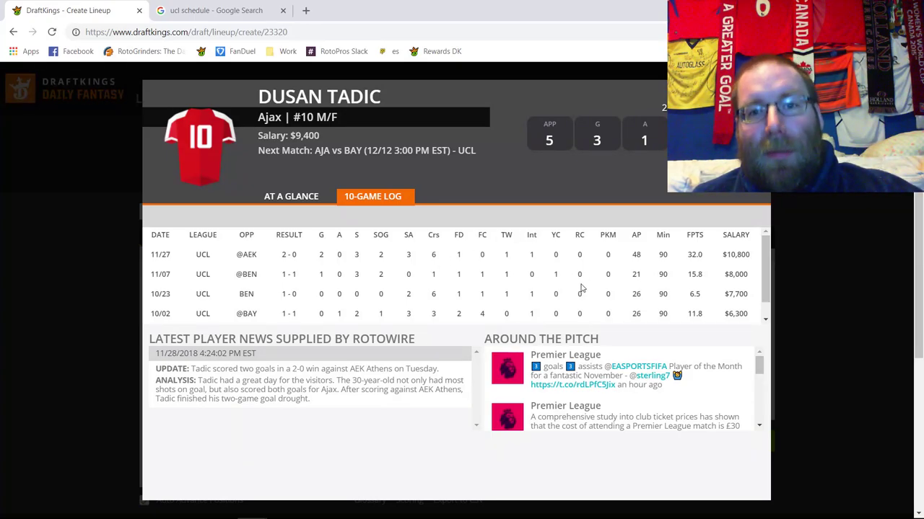
key("Escape")
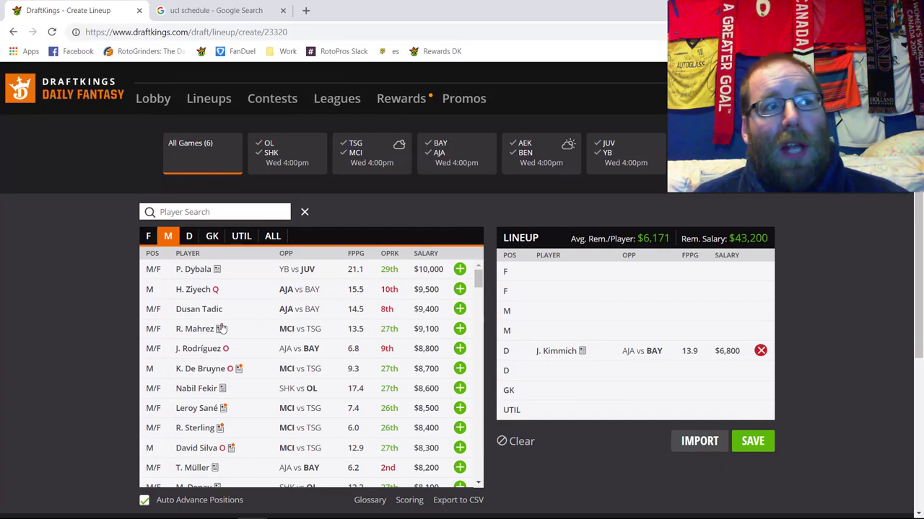
Reopen Dusan Tadic's 10-game log and compare his 10/02 result and fantasy points at BAY with his listed salary
left_click(191, 311)
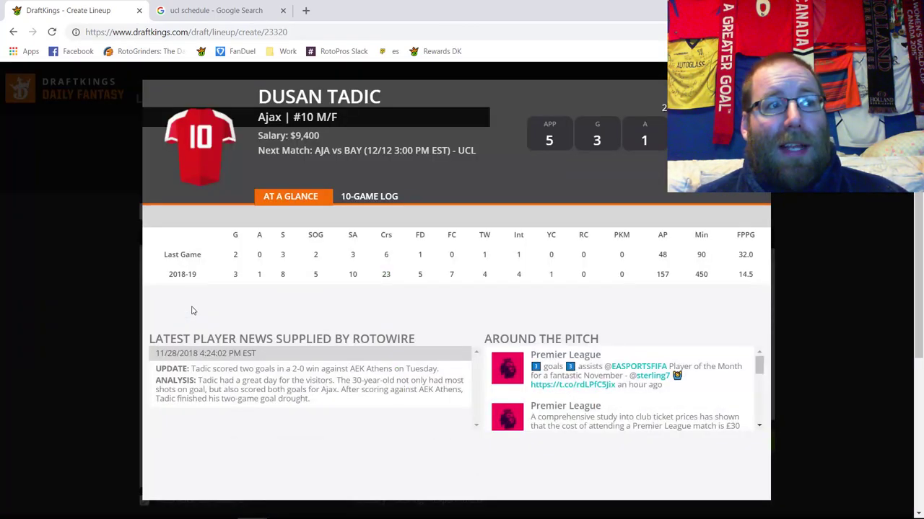
left_click(361, 200)
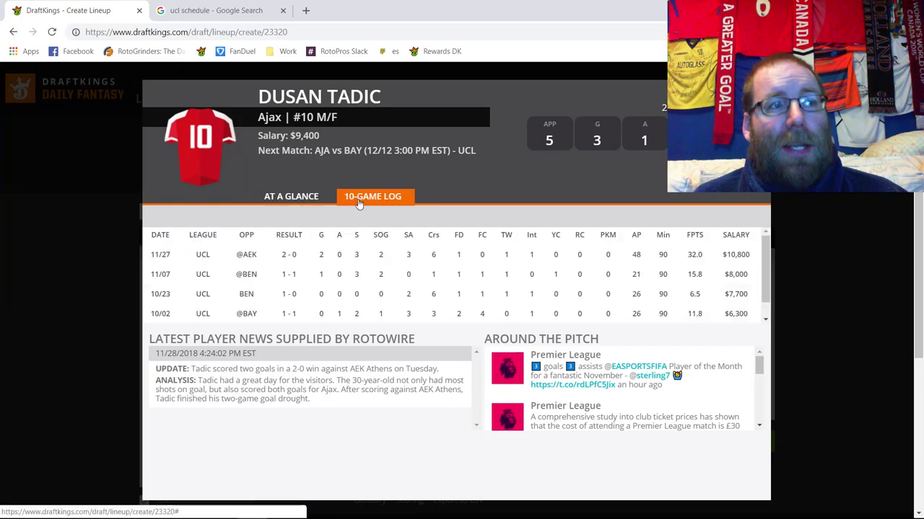
left_click_drag(292, 314, 321, 314)
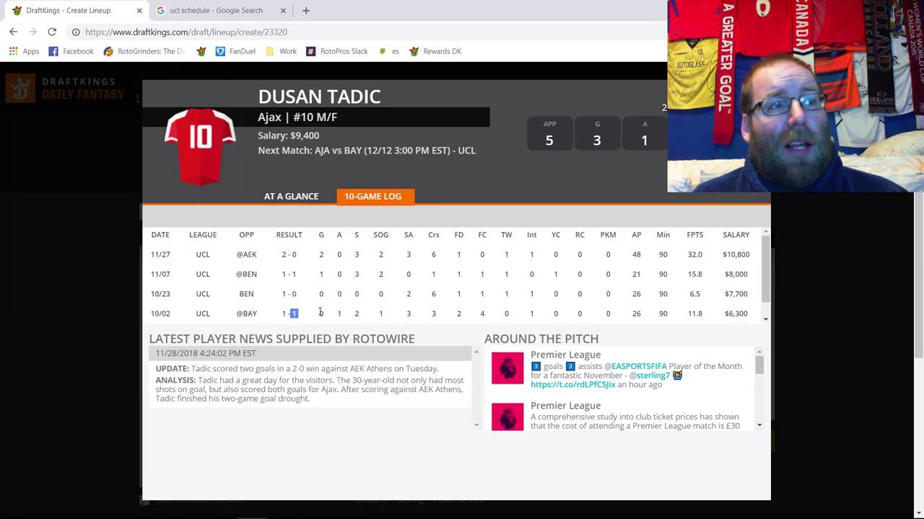
left_click(651, 315)
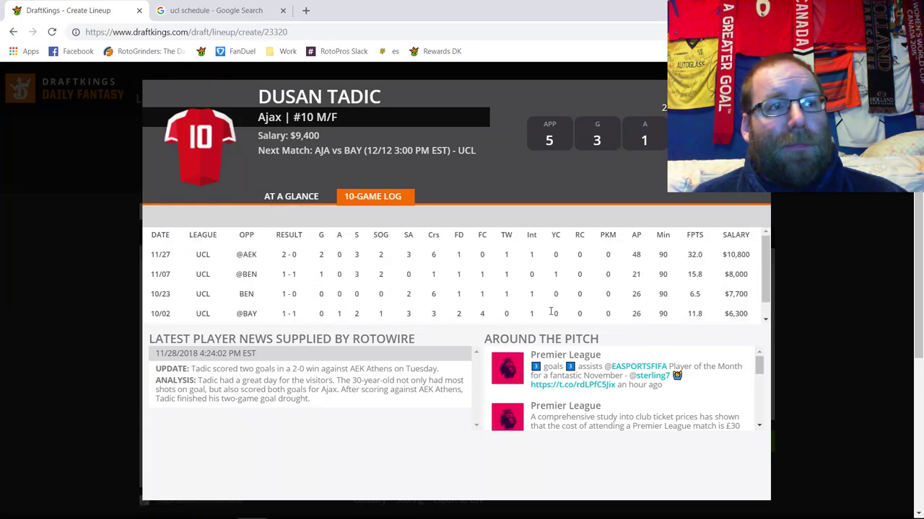
left_click_drag(333, 316, 688, 313)
left_click(694, 314)
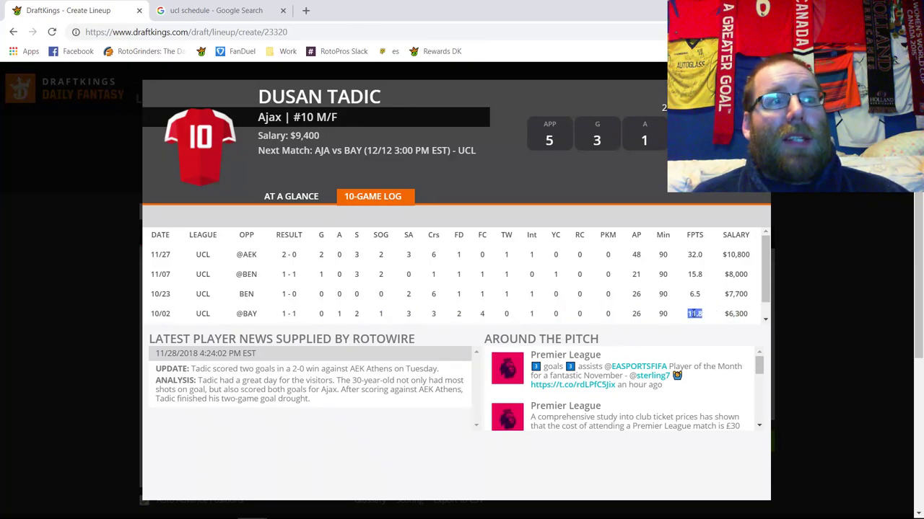
left_click(621, 283)
triple_click(298, 135)
left_click(334, 144)
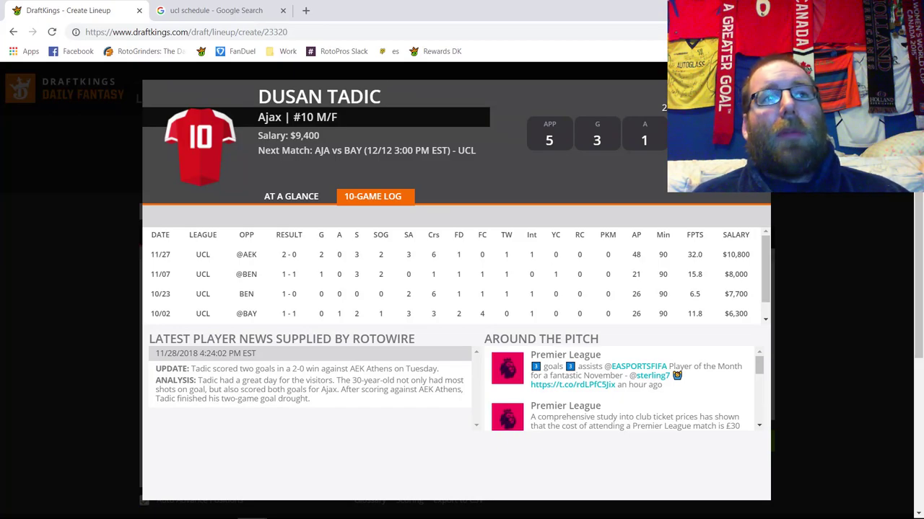
key("Escape")
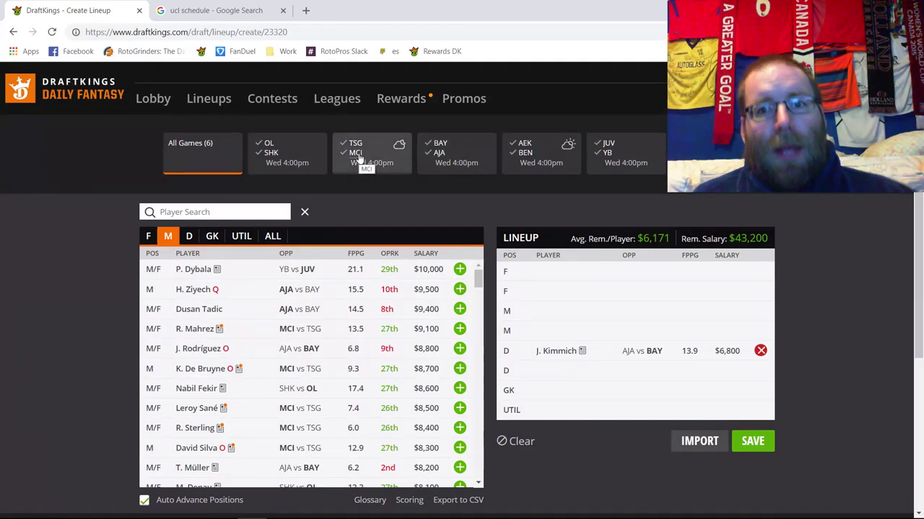
Filter the midfielders to AJA, review Dusan Tadic's overview and 10-game log once more, and close his card
left_click(448, 153)
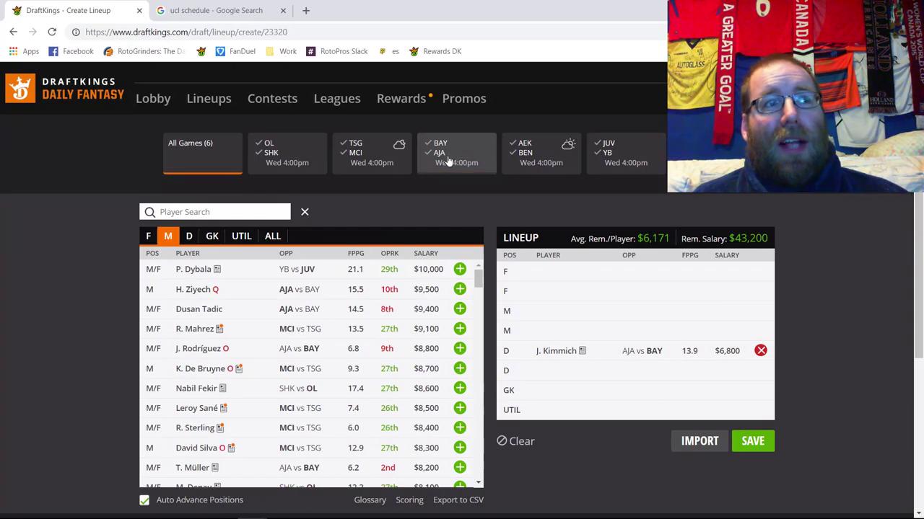
left_click(213, 290)
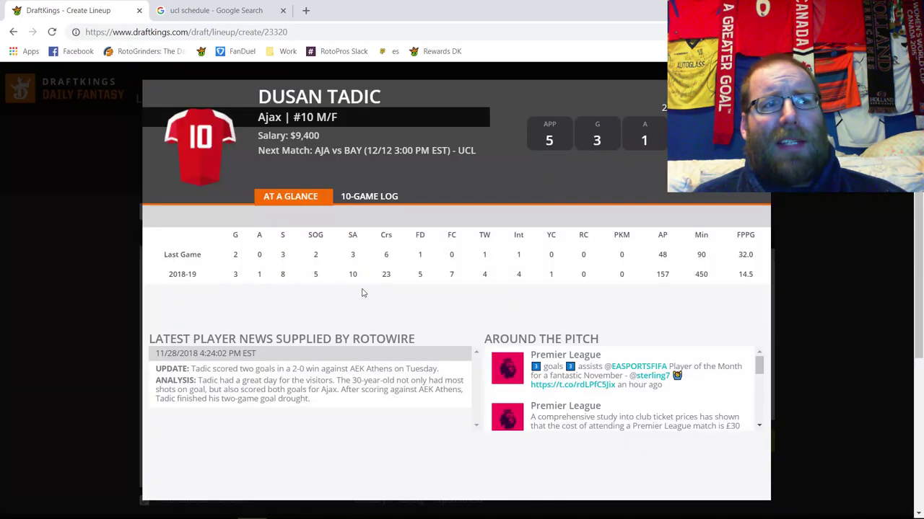
left_click(376, 197)
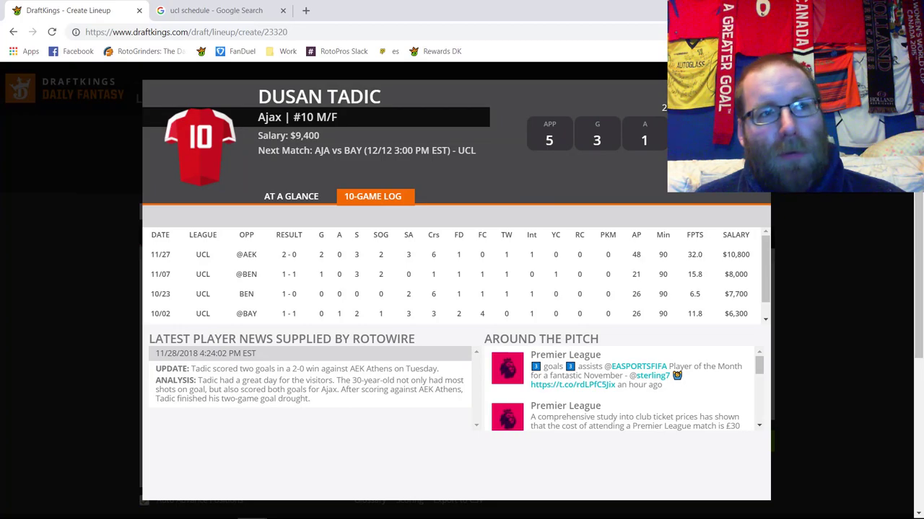
key("Escape")
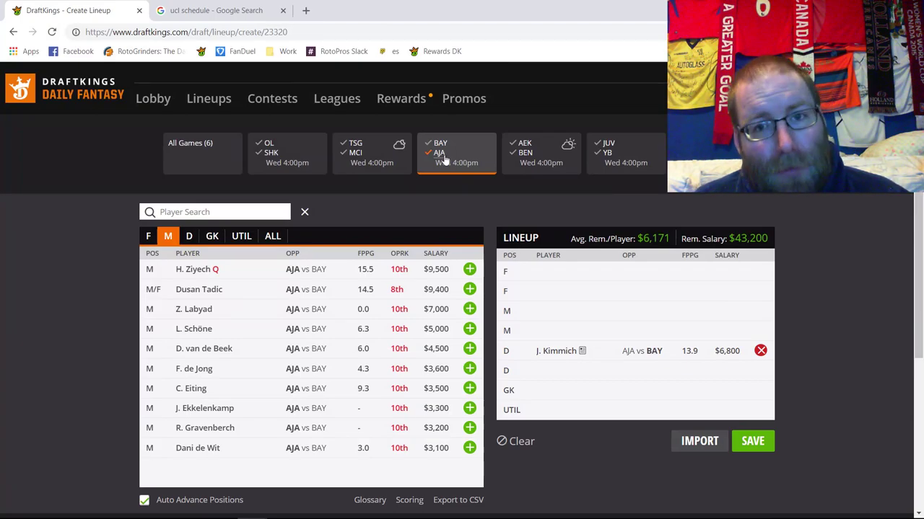
left_click(444, 159)
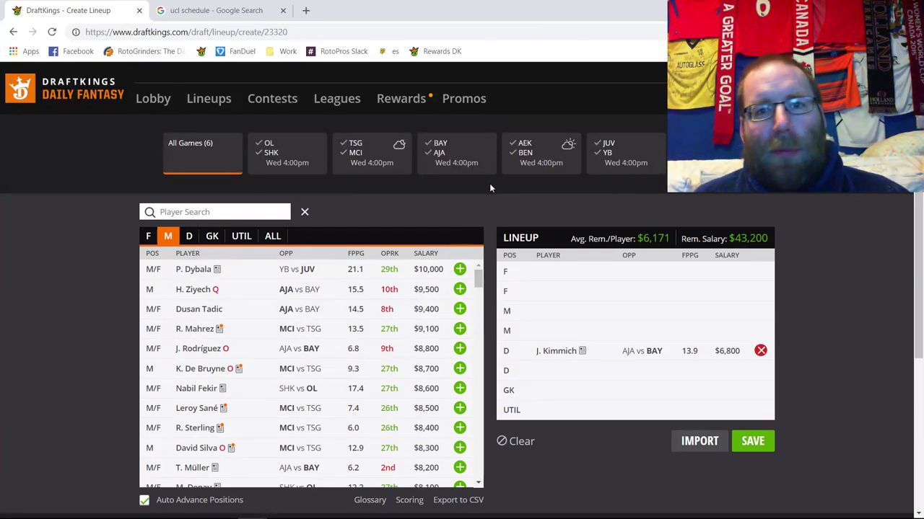
left_click(441, 145)
left_click(439, 149)
left_click(439, 149)
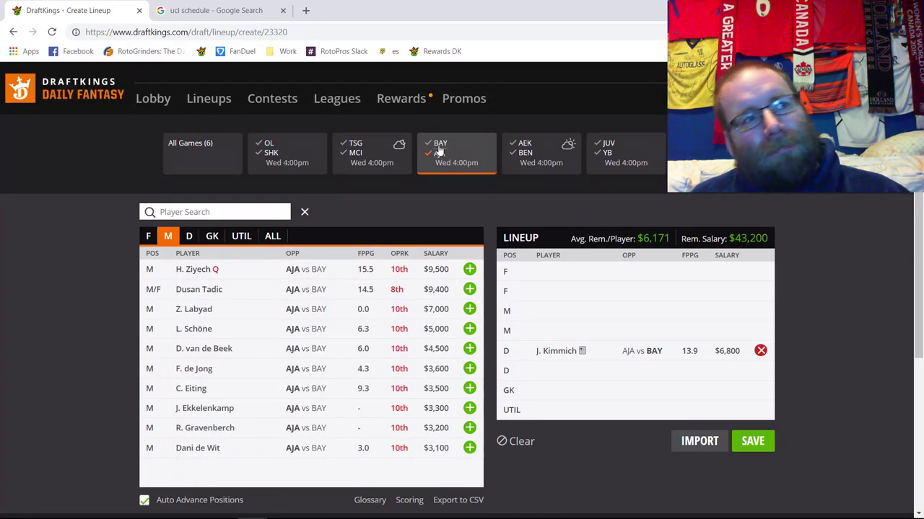
left_click(439, 149)
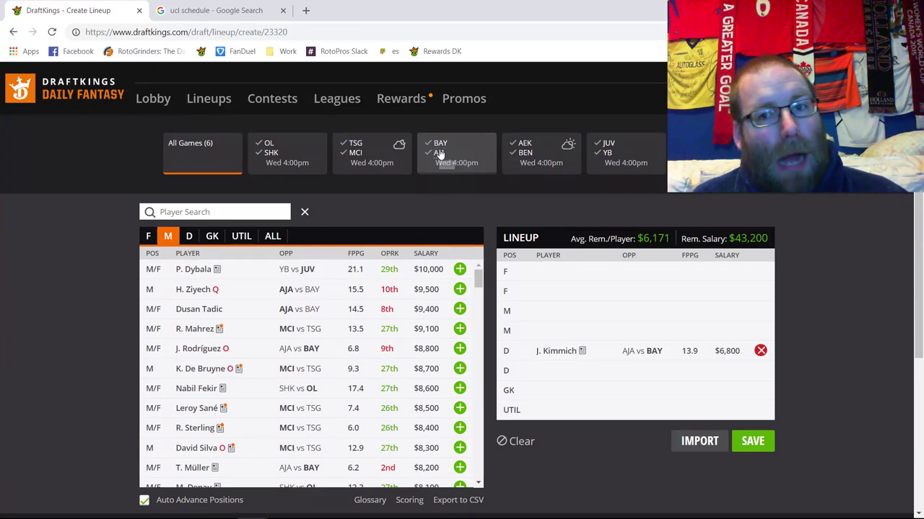
left_click(439, 153)
left_click(439, 152)
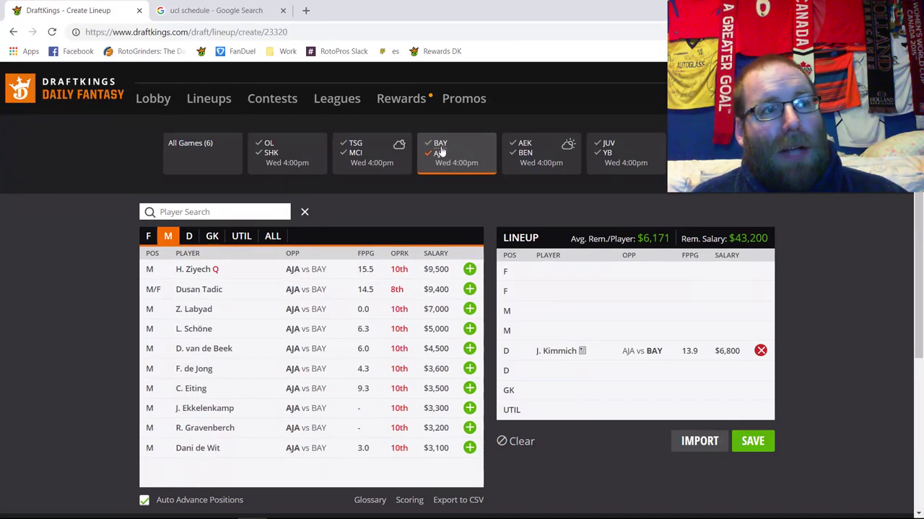
Browse the BAY defenders, forwards and midfielders, and clear the team filter
left_click(189, 239)
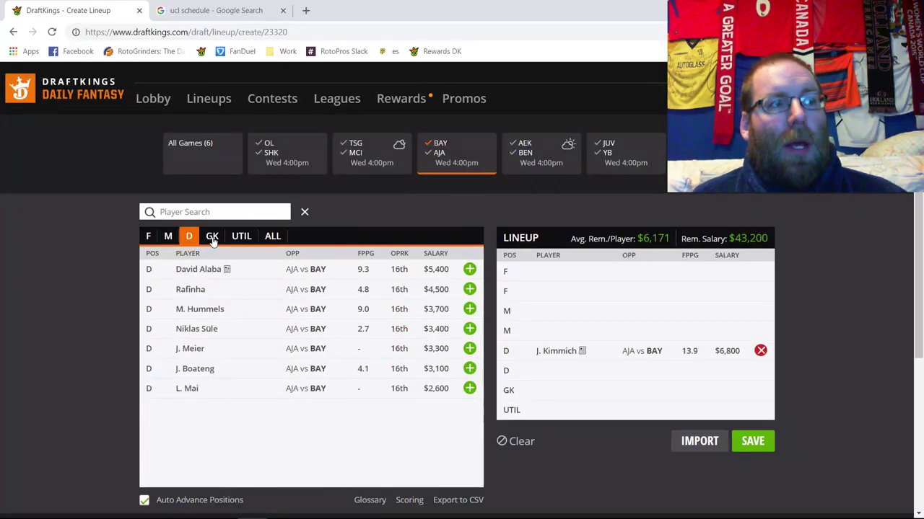
left_click(145, 235)
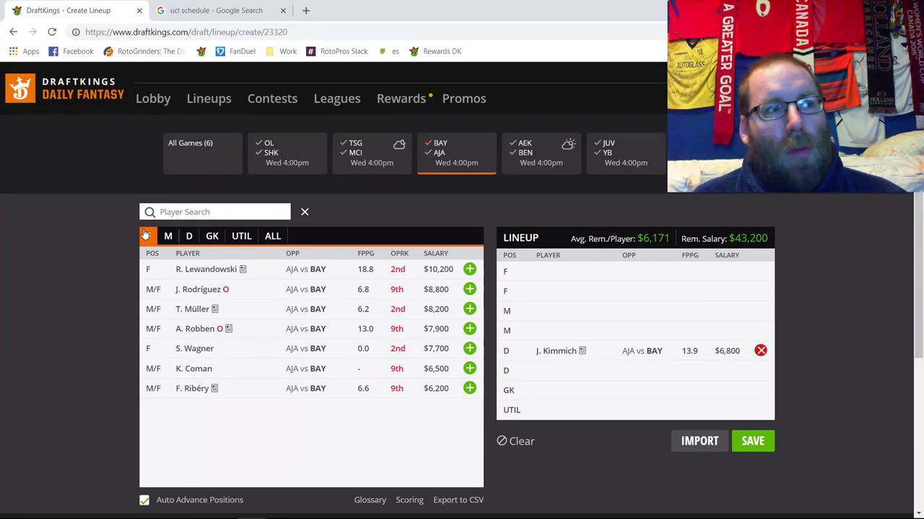
left_click(167, 237)
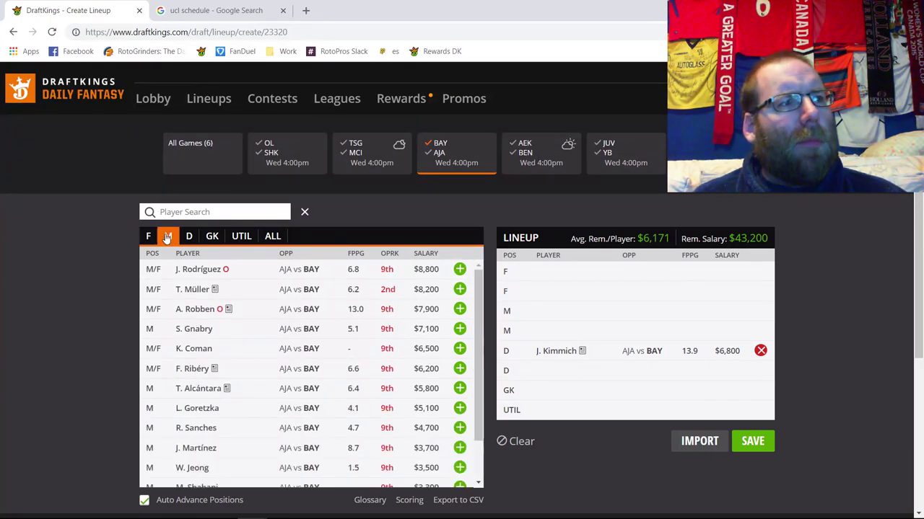
left_click(438, 148)
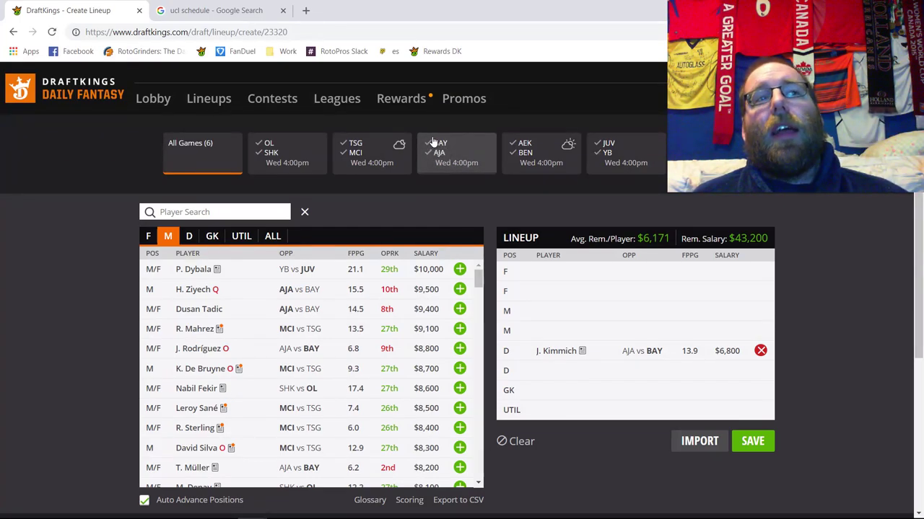
Compare the midfielders in the BAY and AJA match, narrow the list to BAY, and clear the filter
left_click(433, 142)
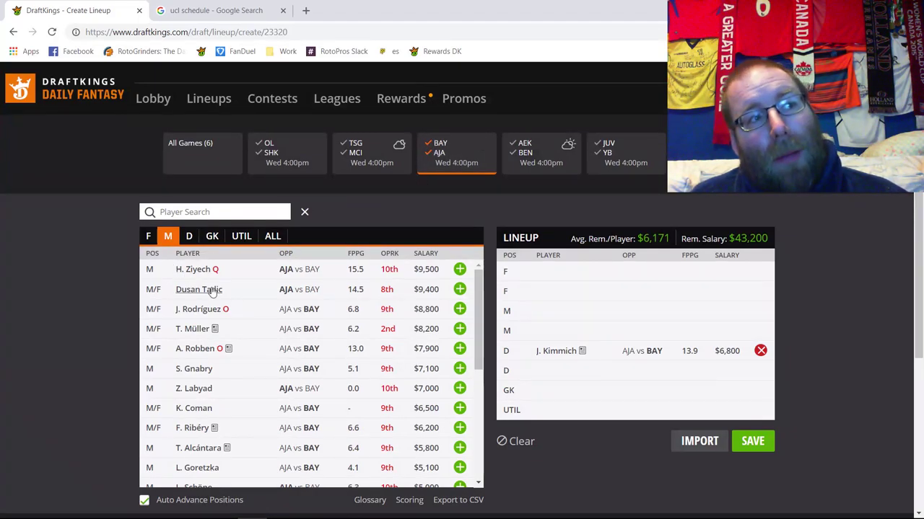
left_click(436, 155)
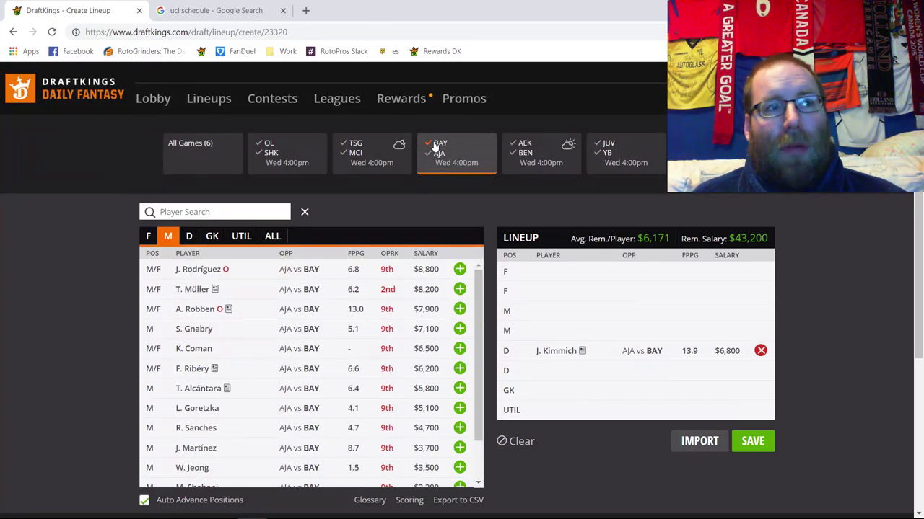
left_click(435, 148)
left_click(435, 148)
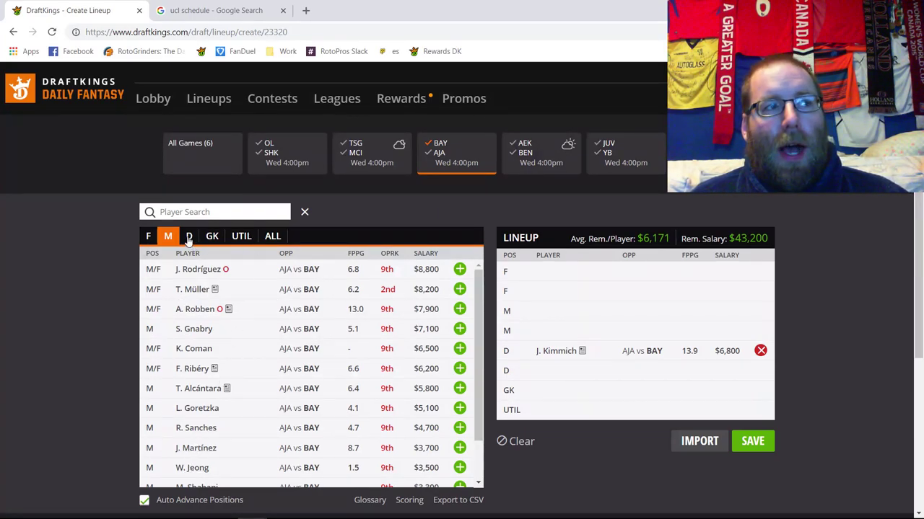
left_click(438, 148)
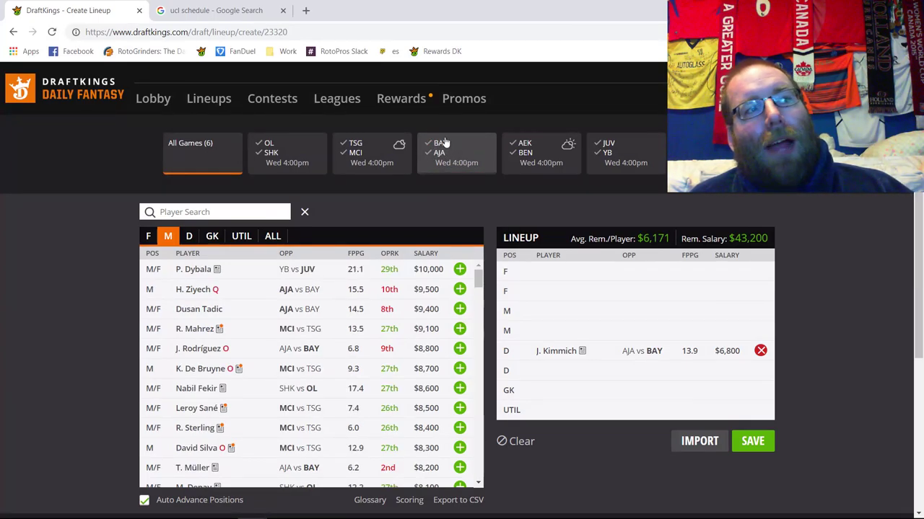
View the forwards across all games, and filter the player list to the goalkeepers of the AEK and BEN match
left_click(151, 240)
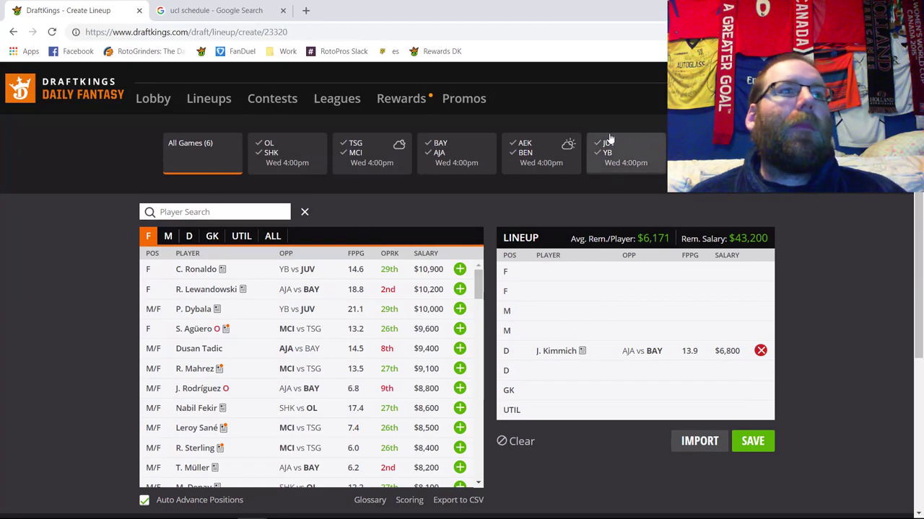
left_click(528, 155)
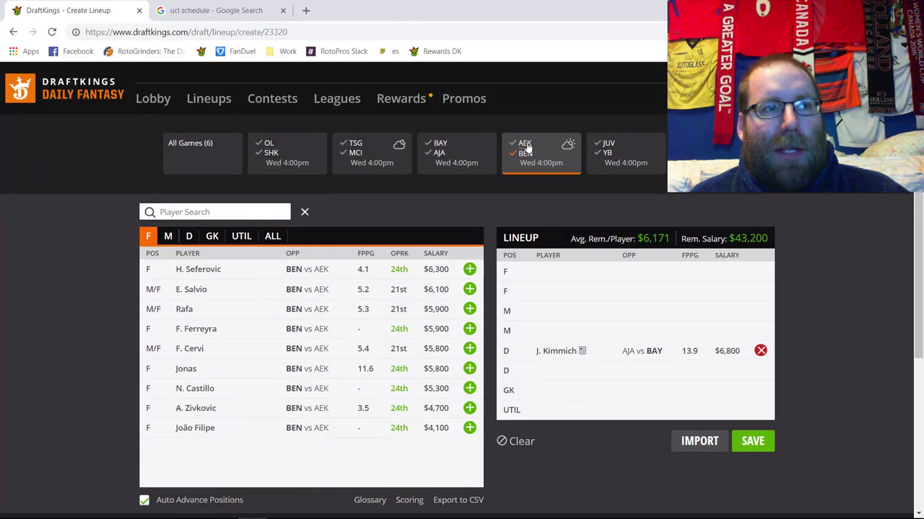
left_click(211, 237)
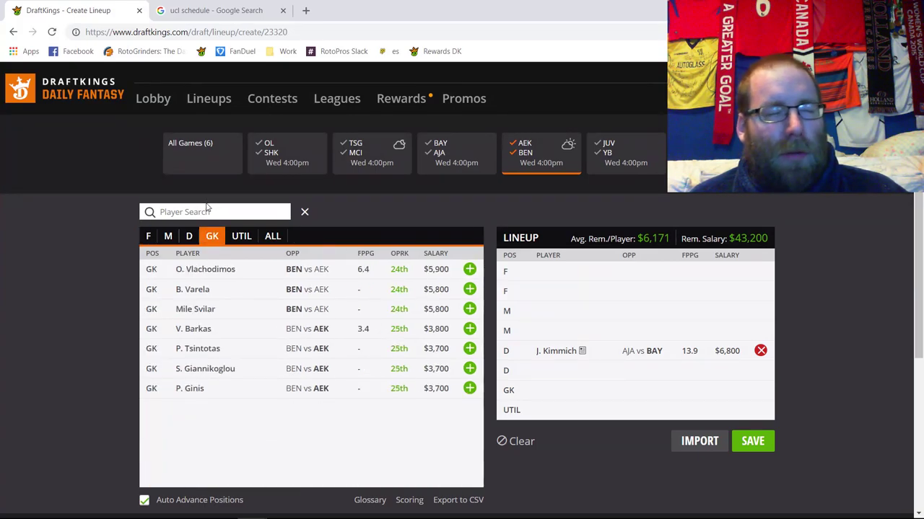
Review O. Vlachodimos's 10-game log, checking goals against and the 10/02 match at AEK, and close his card
left_click(221, 270)
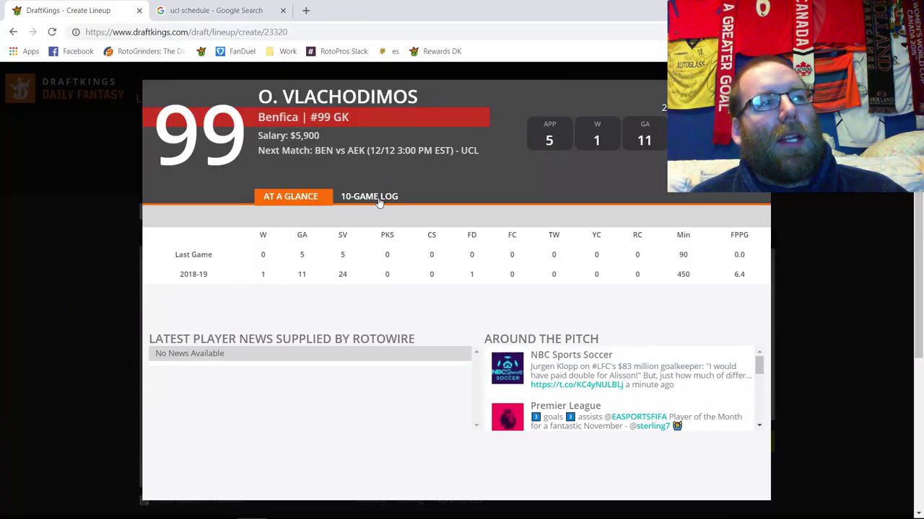
left_click(378, 202)
scroll(361, 281, "down", 1)
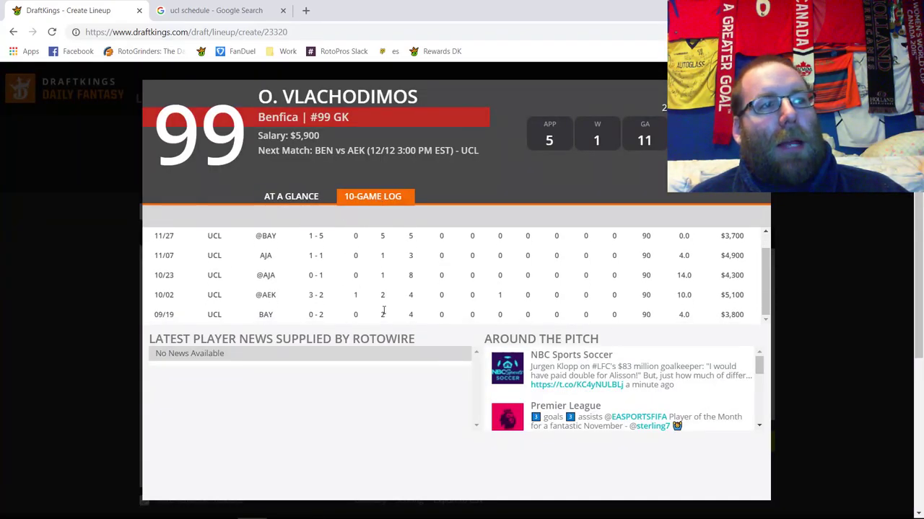
left_click_drag(383, 311, 382, 255)
left_click(387, 287)
scroll(388, 286, "up", 1)
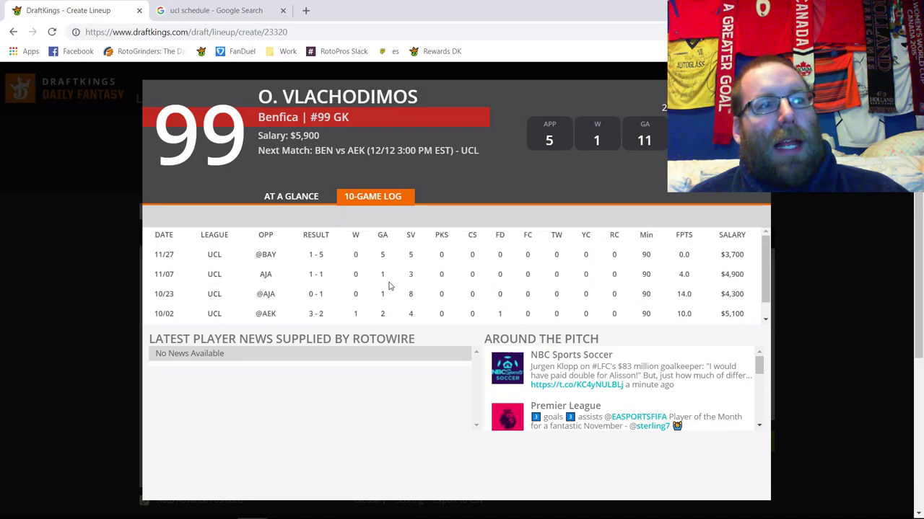
scroll(389, 277, "down", 1)
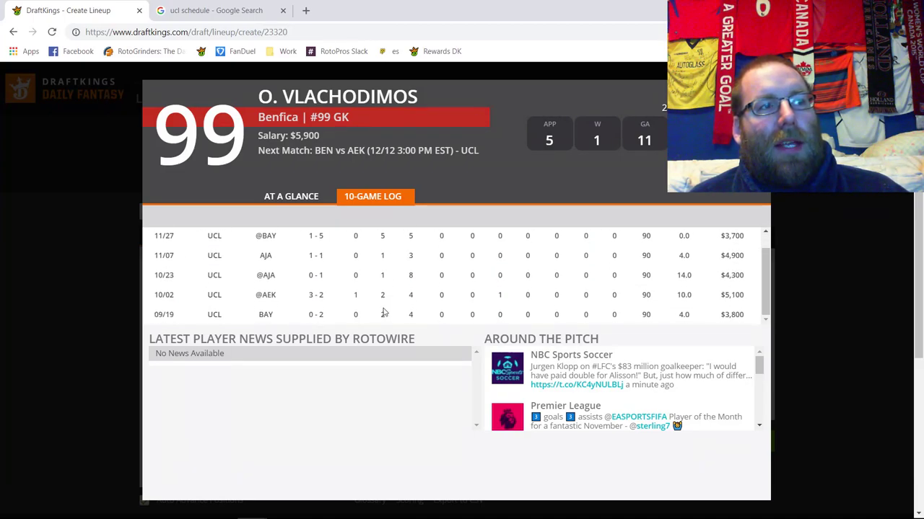
double_click(383, 294)
double_click(267, 294)
left_click(450, 197)
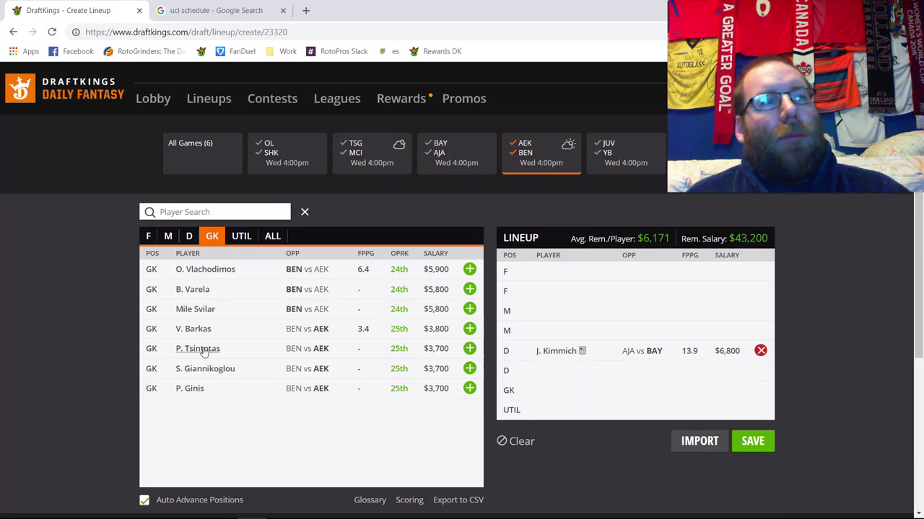
Review V. Barkas's 10-game log, checking the 10/02 BEN match and goals against in the 10/23 BAY match, and close his card
left_click(231, 326)
left_click(374, 200)
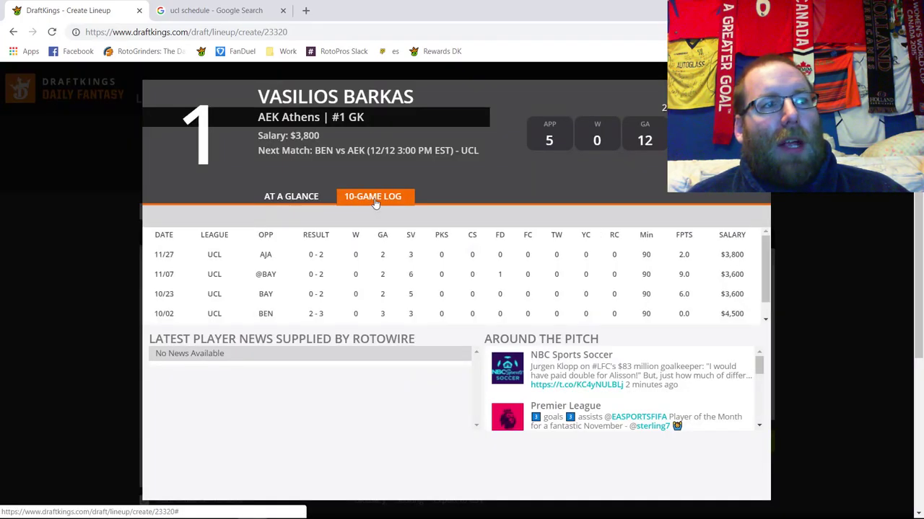
scroll(432, 273, "down", 1)
scroll(431, 273, "up", 1)
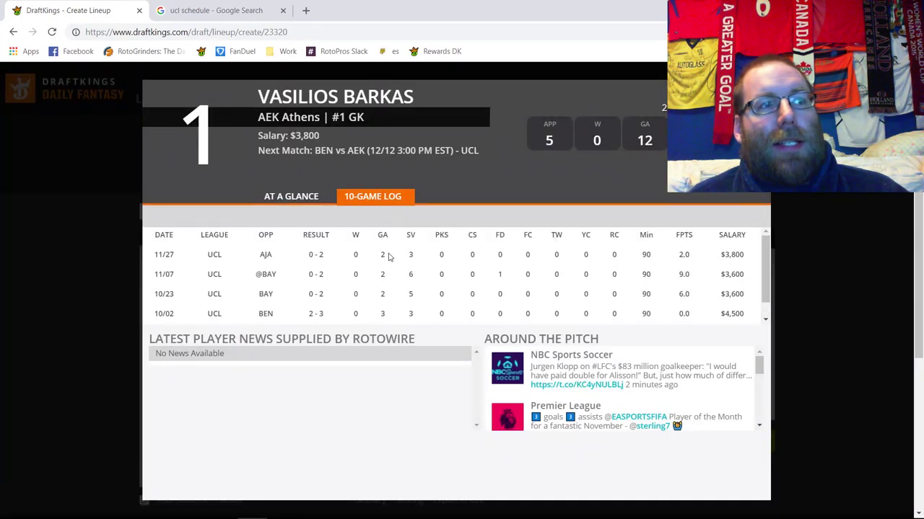
scroll(387, 263, "down", 1)
scroll(387, 264, "up", 1)
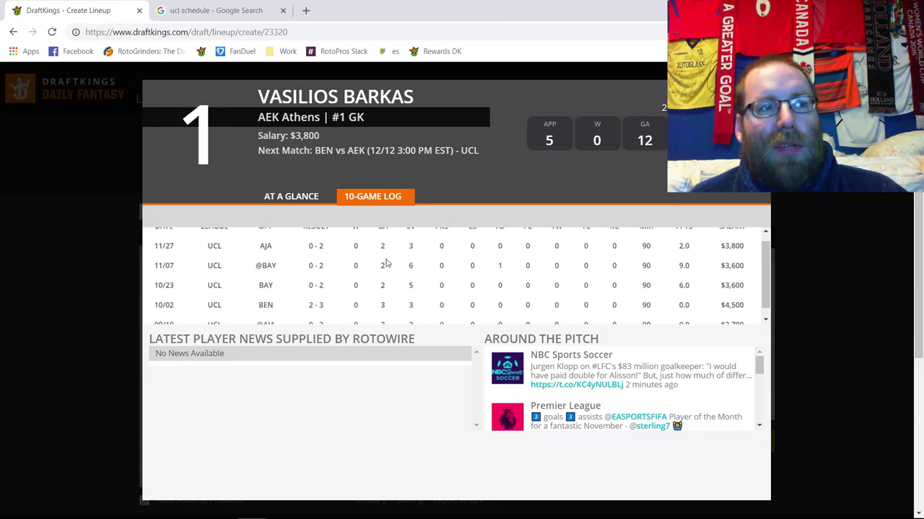
scroll(387, 264, "down", 1)
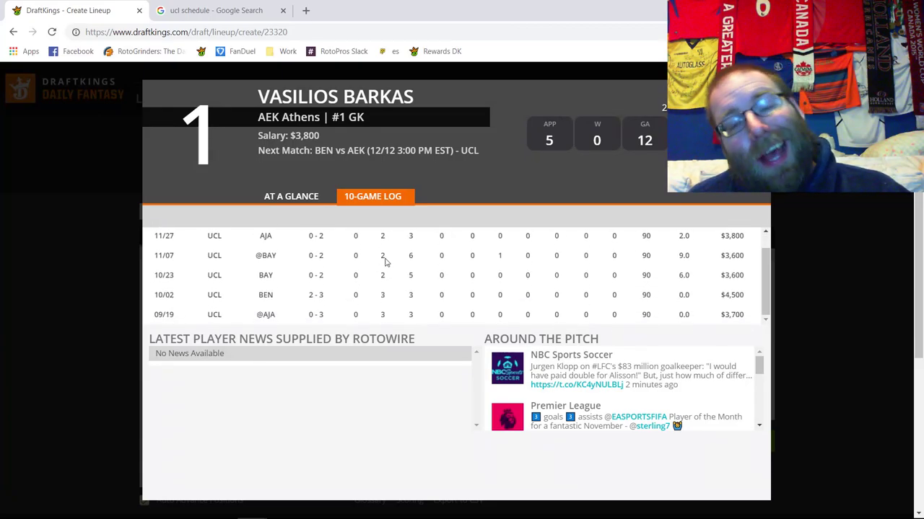
double_click(264, 294)
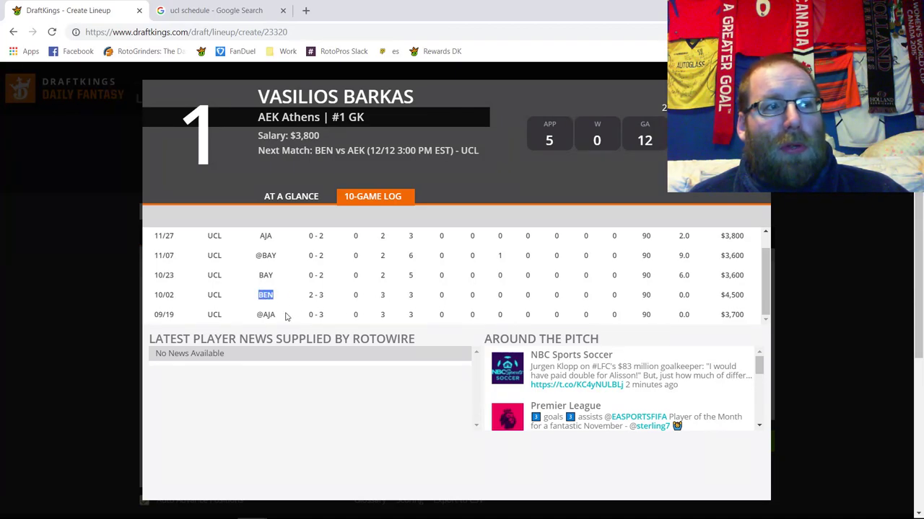
double_click(266, 275)
double_click(383, 275)
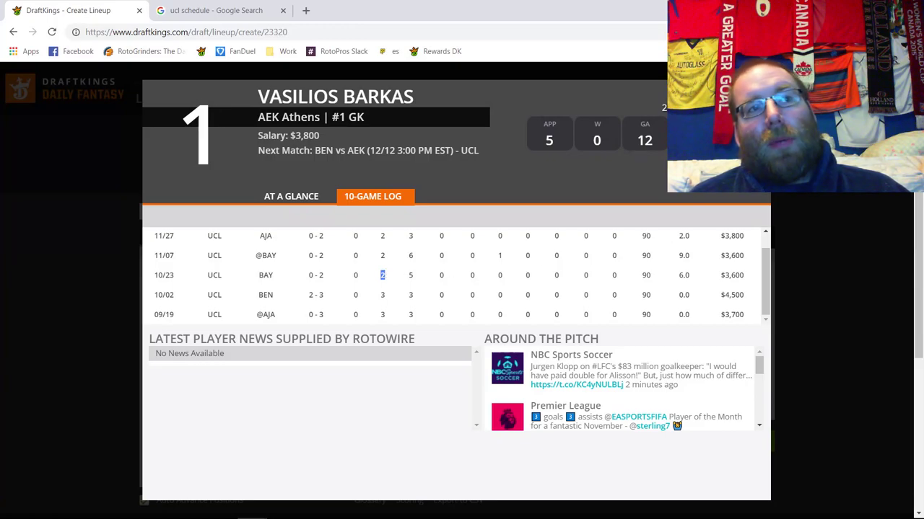
key("ctrl+a")
key("Escape")
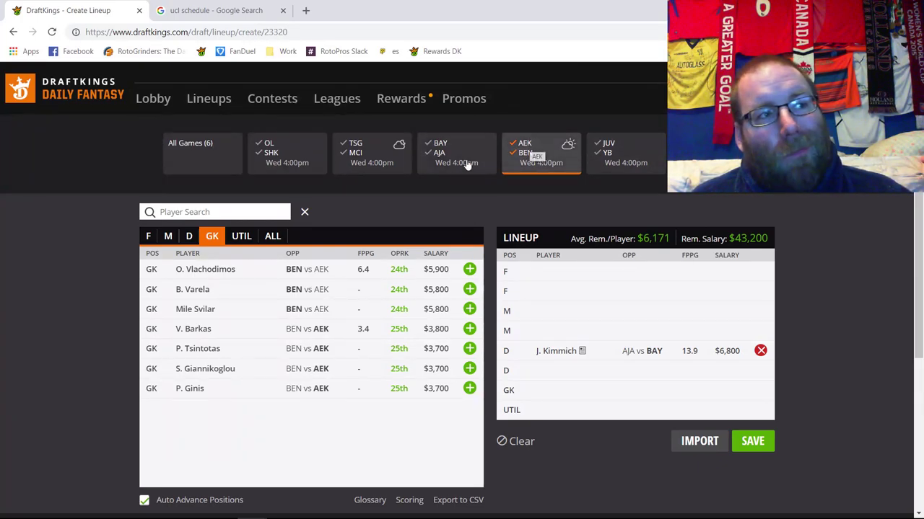
Browse the defenders, forwards and midfielders available from the AEK and BEN match
left_click(193, 240)
left_click(166, 238)
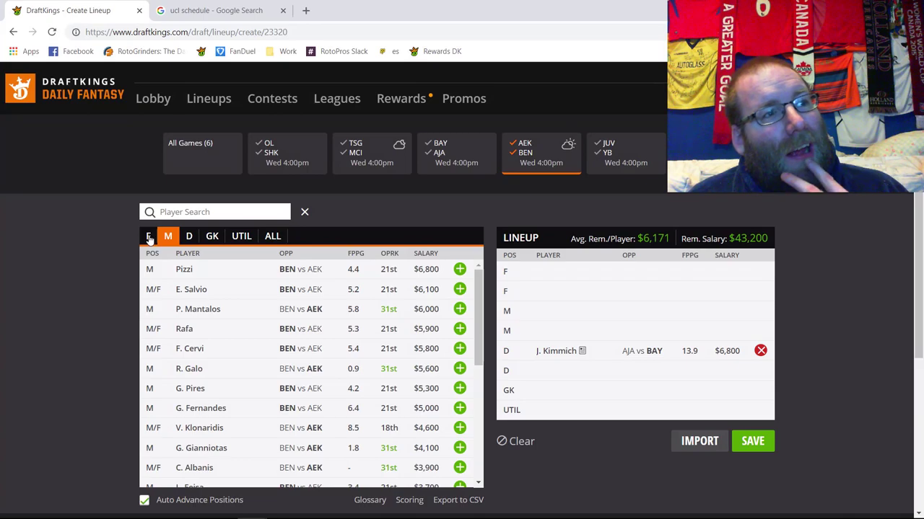
left_click(148, 238)
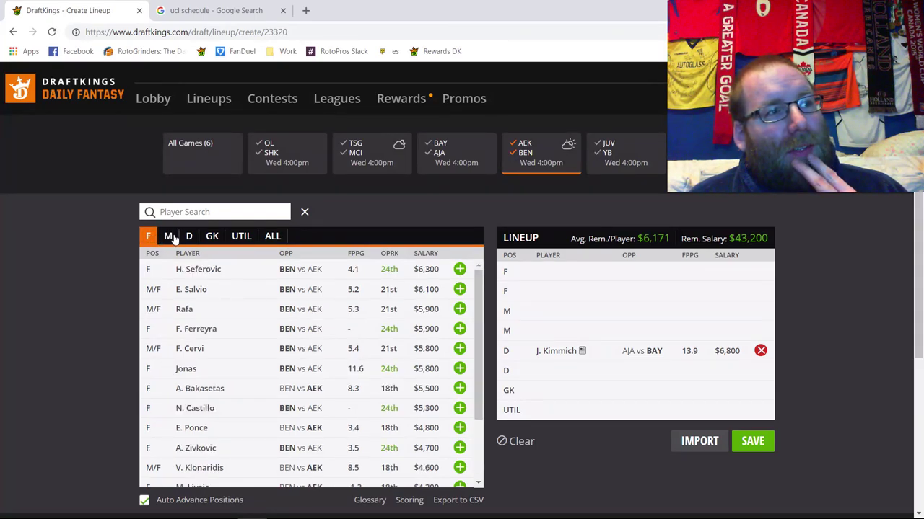
left_click(168, 238)
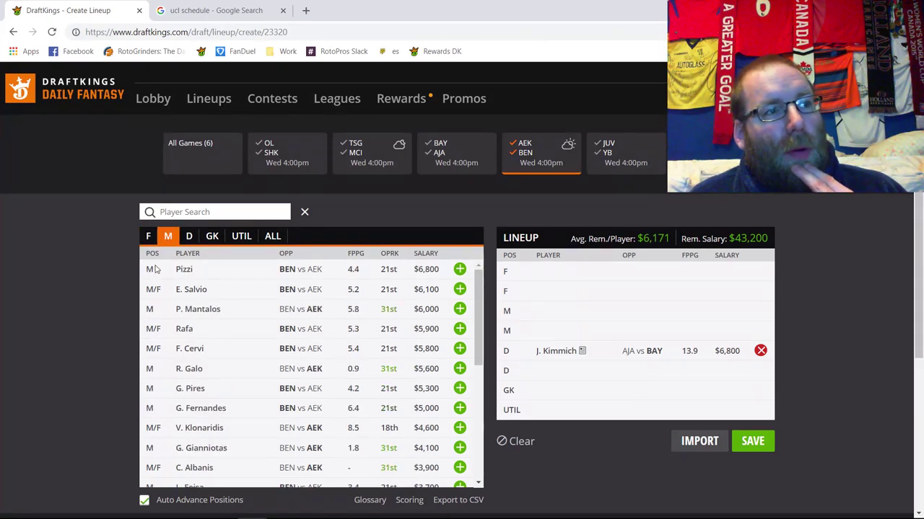
Review Pizzi's season overview and 10-game log, check his 11/27 salary, and close his card
double_click(182, 269)
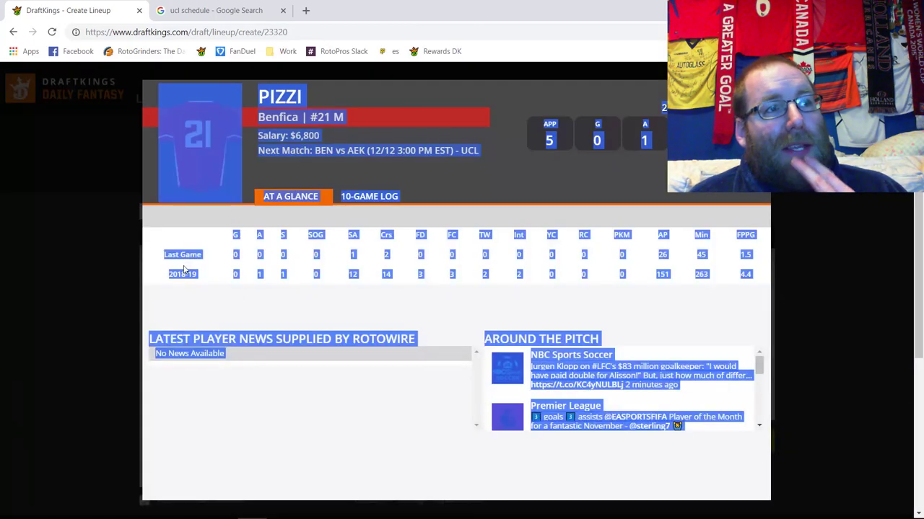
left_click(503, 289)
left_click(404, 204)
scroll(694, 273, "down", 1)
scroll(695, 273, "up", 1)
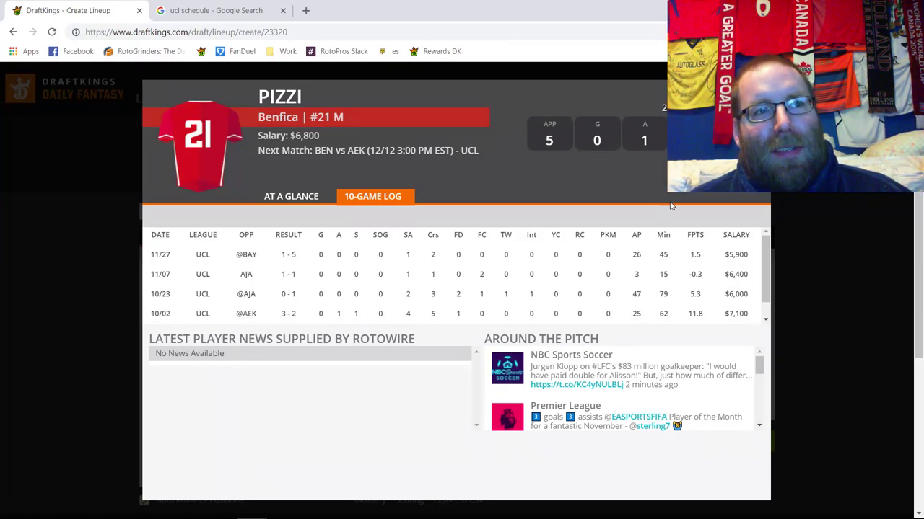
double_click(736, 253)
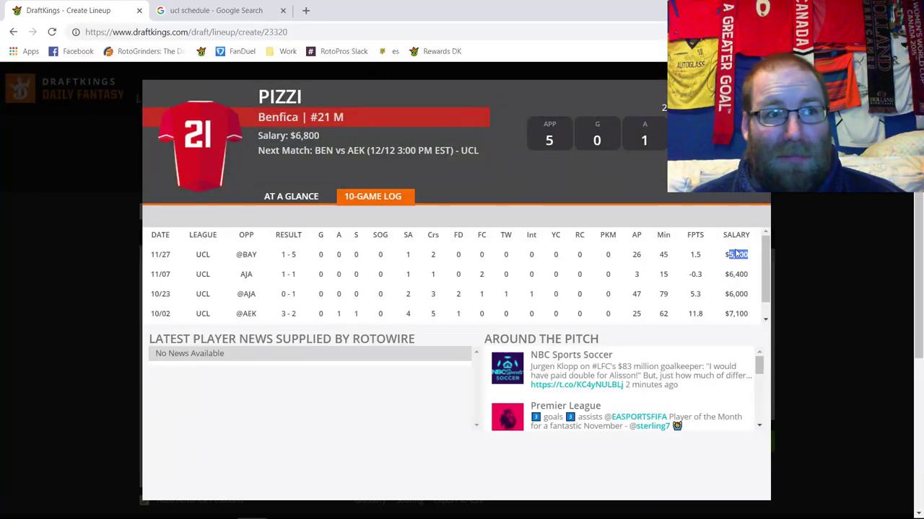
key("Escape")
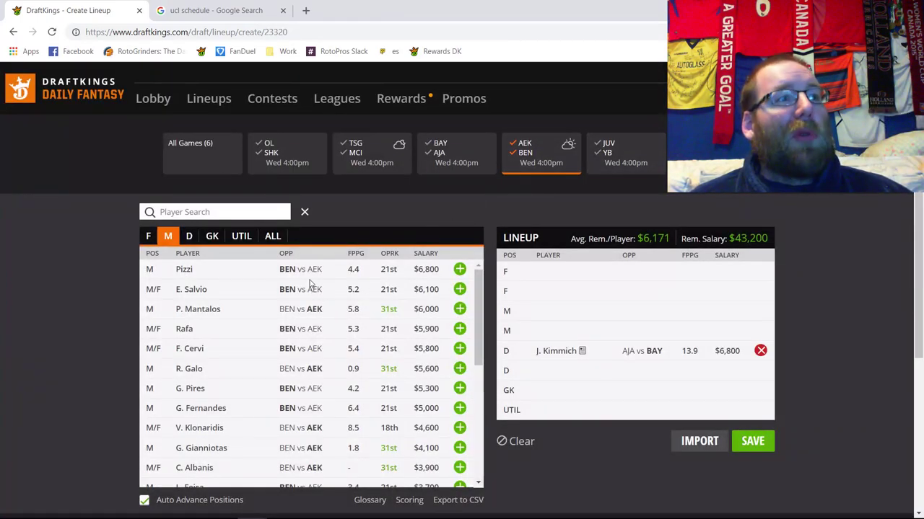
Reopen Pizzi's 10-game log, examine his assist and fantasy points in the 10/02 match at AEK, and close his card
left_click(184, 269)
left_click(369, 198)
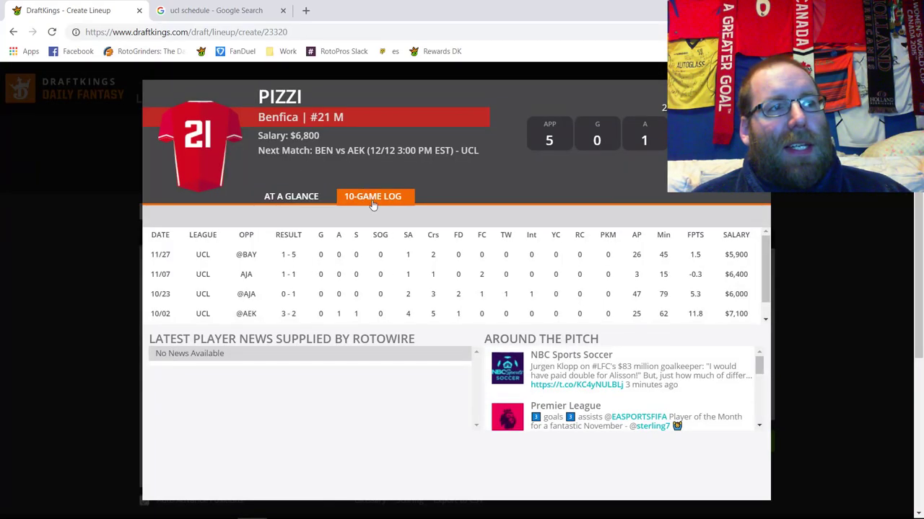
scroll(435, 266, "down", 1)
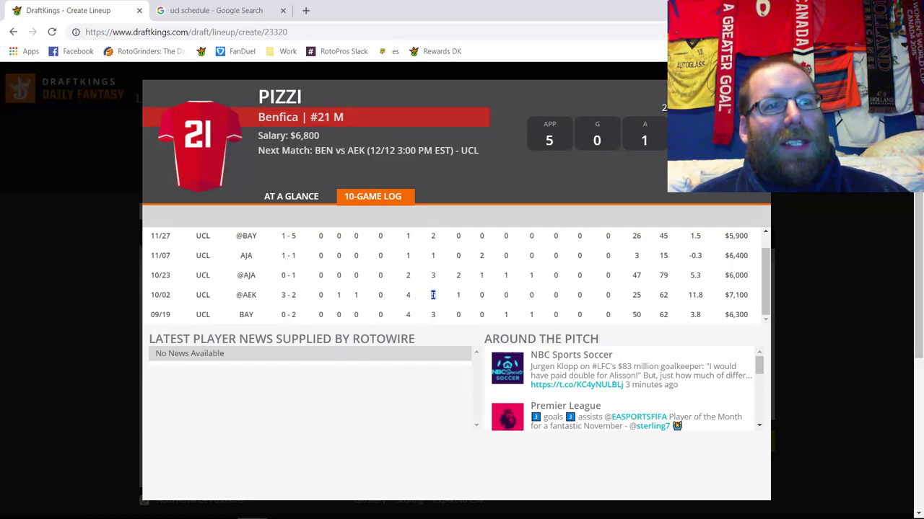
left_click_drag(757, 297, 334, 296)
left_click(536, 301)
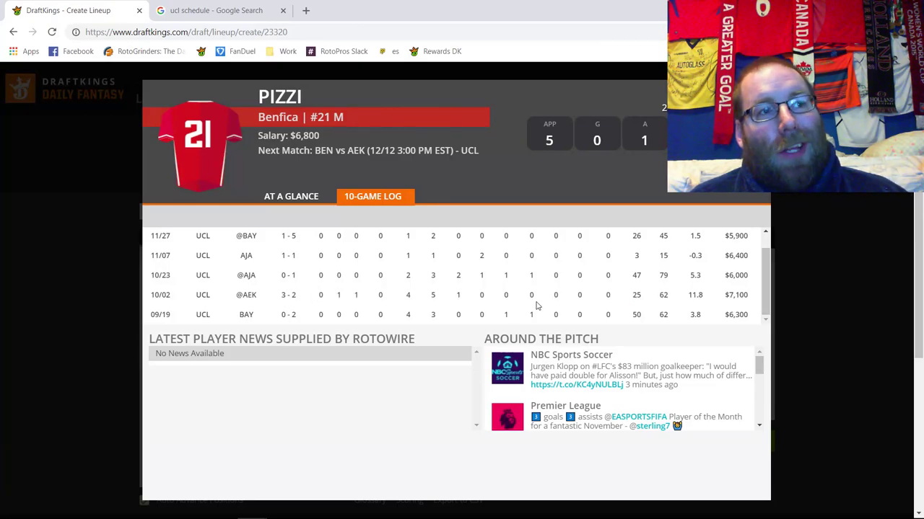
double_click(686, 302)
double_click(339, 296)
left_click(499, 292)
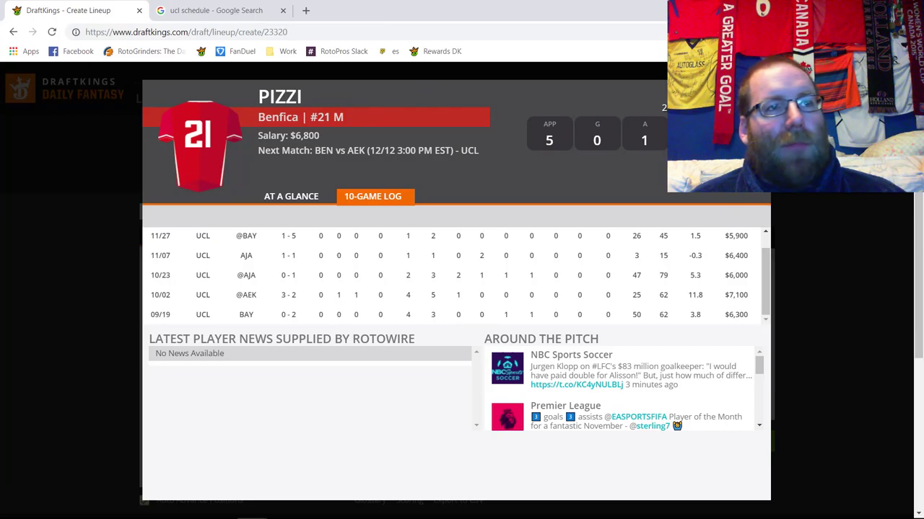
key("Escape")
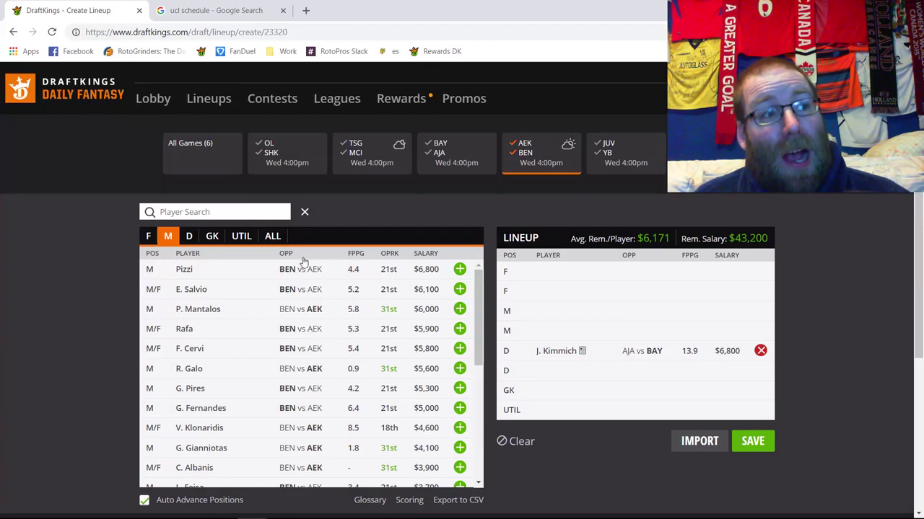
List the forwards, open H. Seferovic's 10-game log, and check his recent minutes and fantasy points in the 10/02 match at AEK
left_click(147, 236)
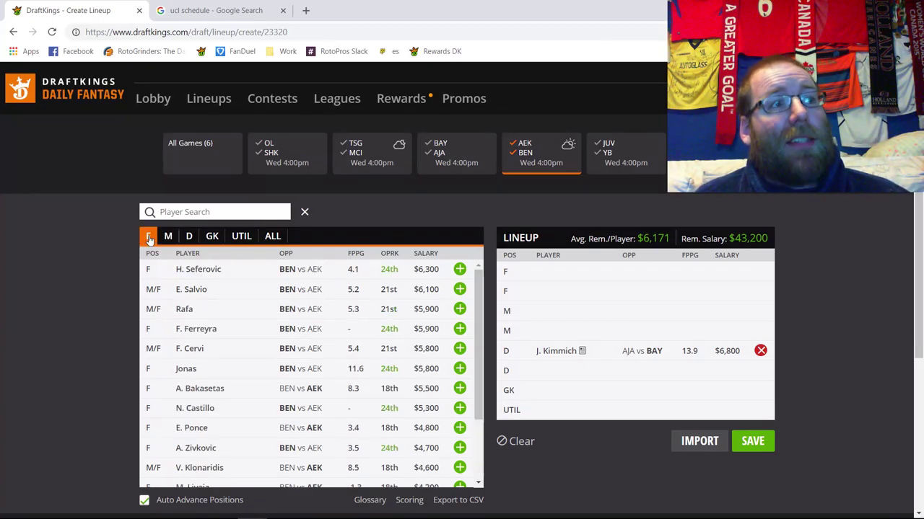
left_click(206, 274)
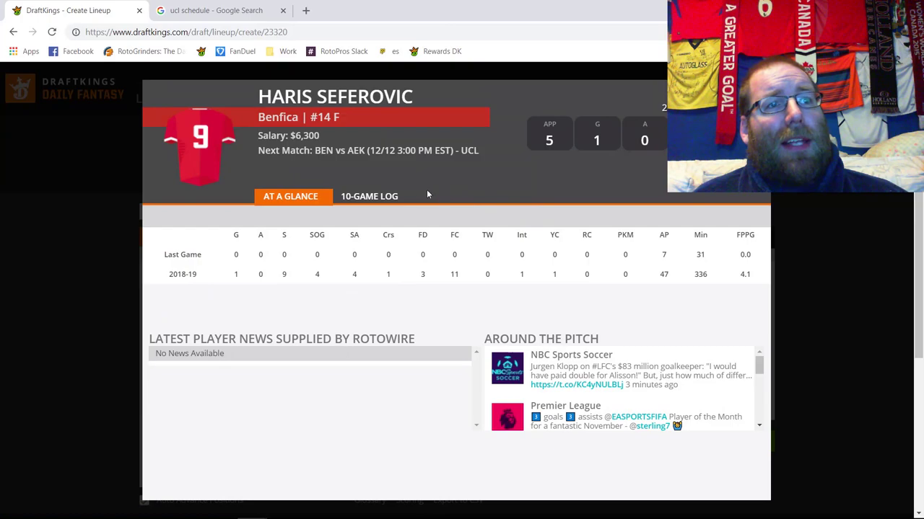
left_click(378, 197)
scroll(671, 261, "down", 1)
scroll(655, 261, "up", 1)
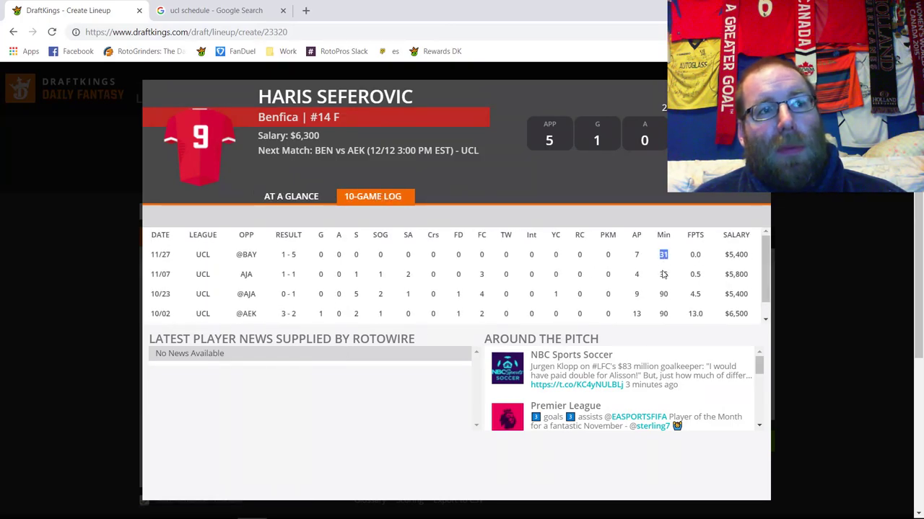
double_click(662, 274)
scroll(630, 269, "down", 1)
left_click_drag(695, 295, 703, 295)
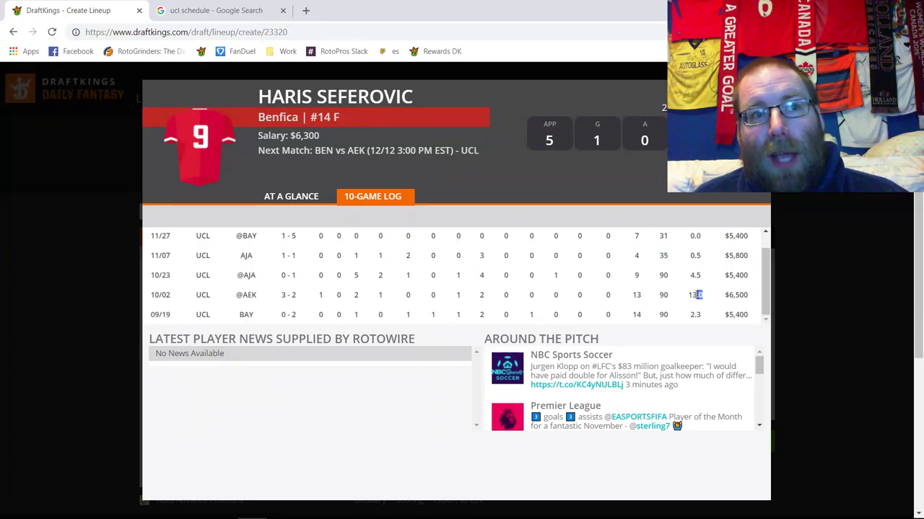
double_click(695, 296)
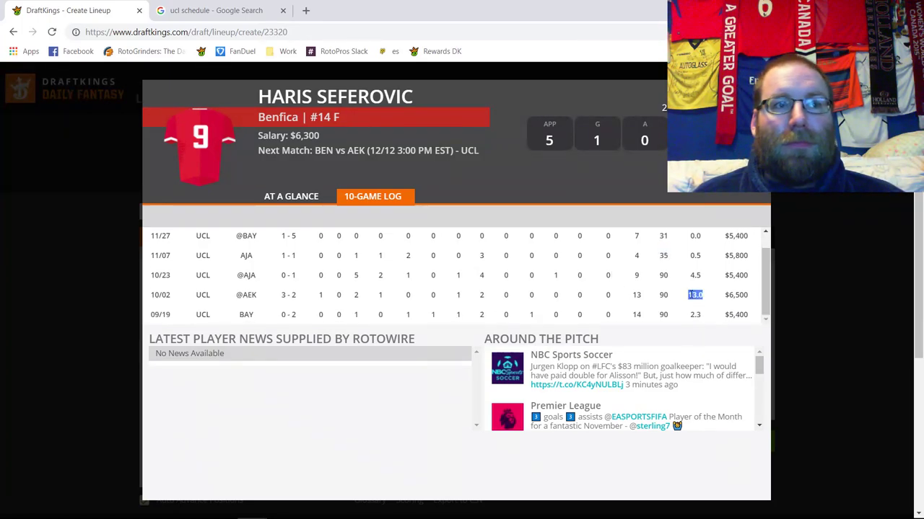
Compare Seferovic's 10/23 and 10/02 fantasy points with his listed salary, and close his card
left_click(694, 275)
scroll(649, 285, "up", 1)
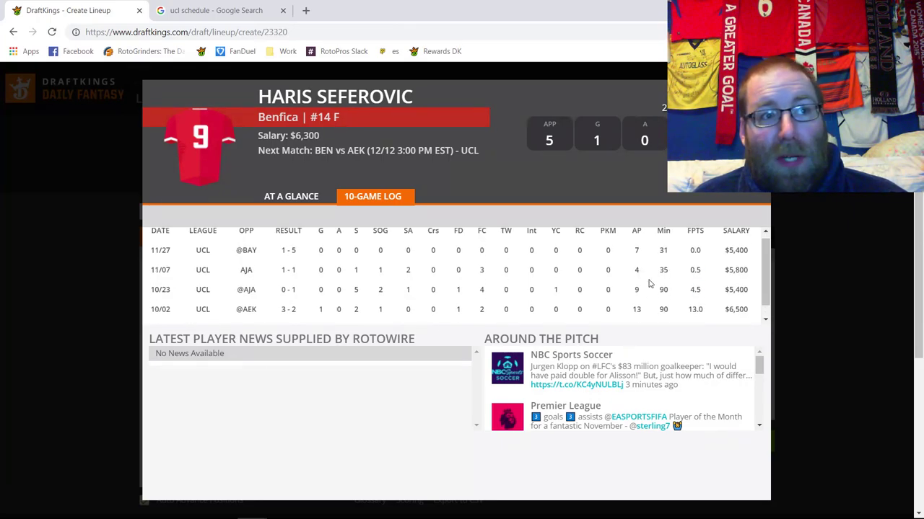
double_click(695, 294)
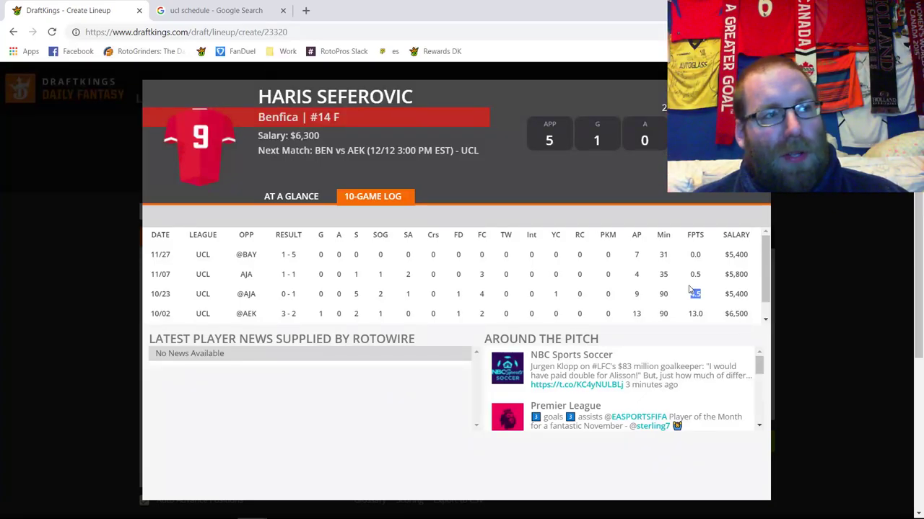
triple_click(303, 135)
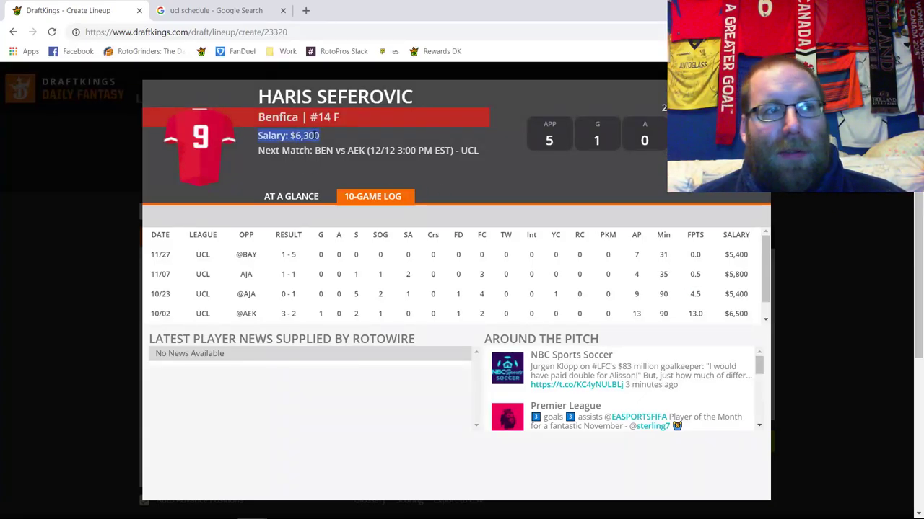
left_click(637, 285)
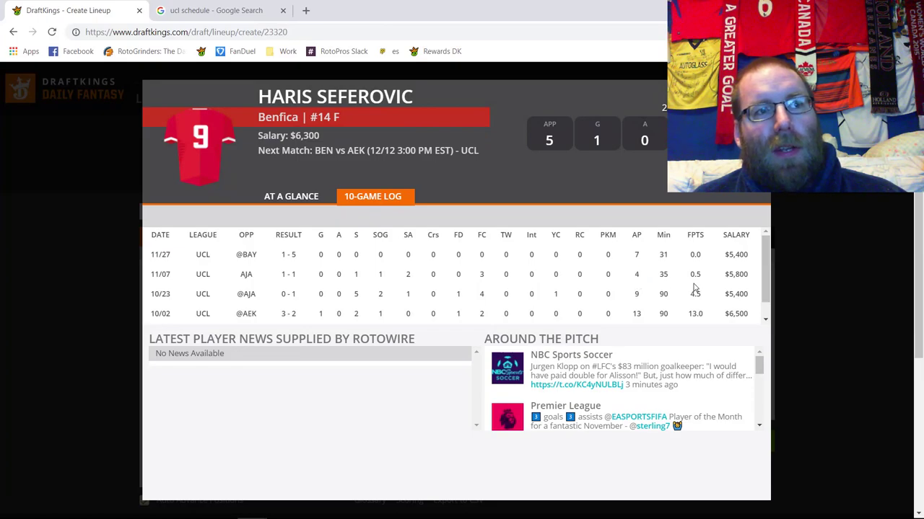
scroll(691, 285, "down", 1)
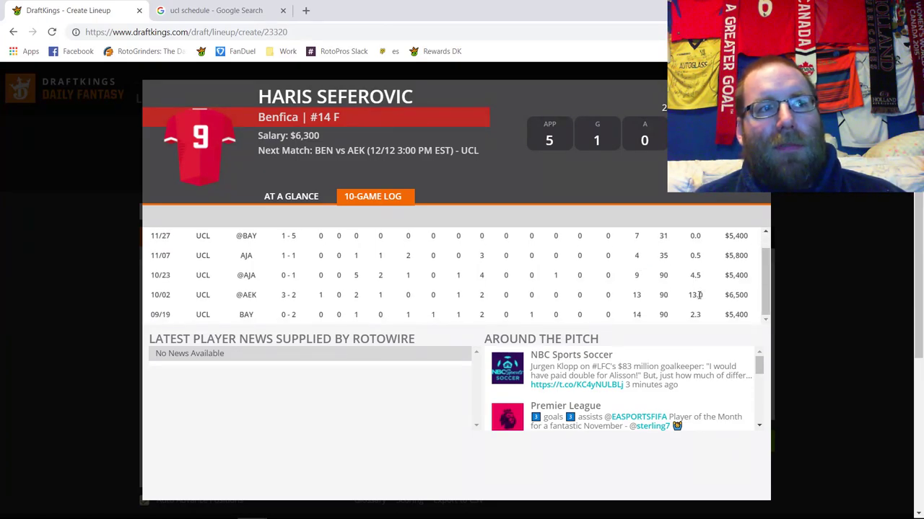
double_click(698, 295)
left_click(661, 277)
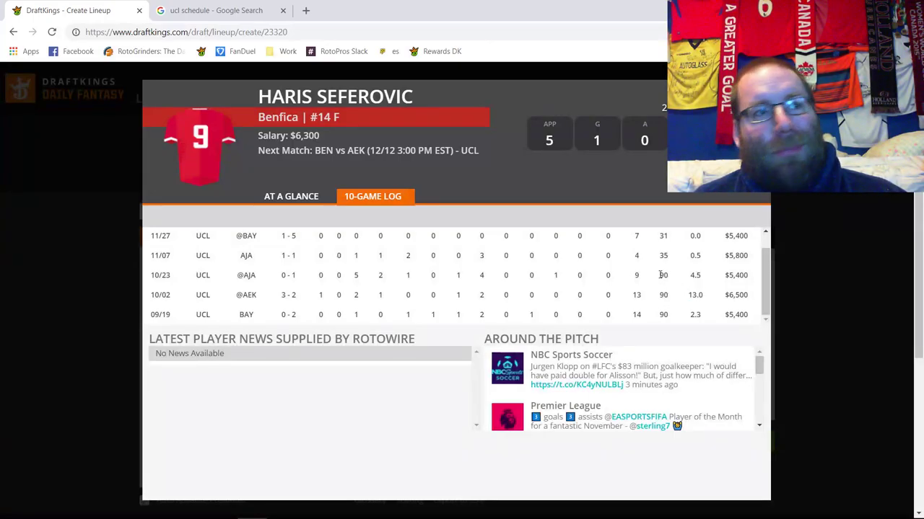
key("Escape")
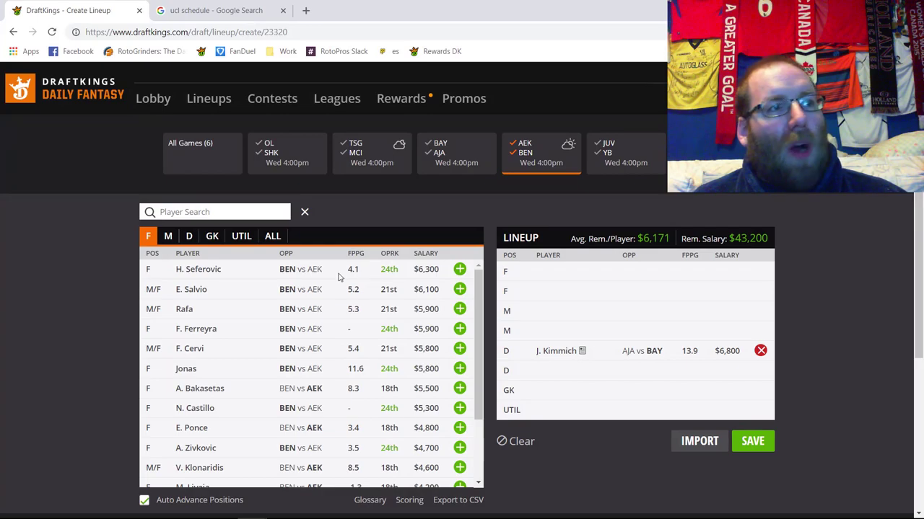
Review Jonas's season overview and 10-game log, checking his 11/27 assist and his minutes in both matches, and close his card
left_click(184, 369)
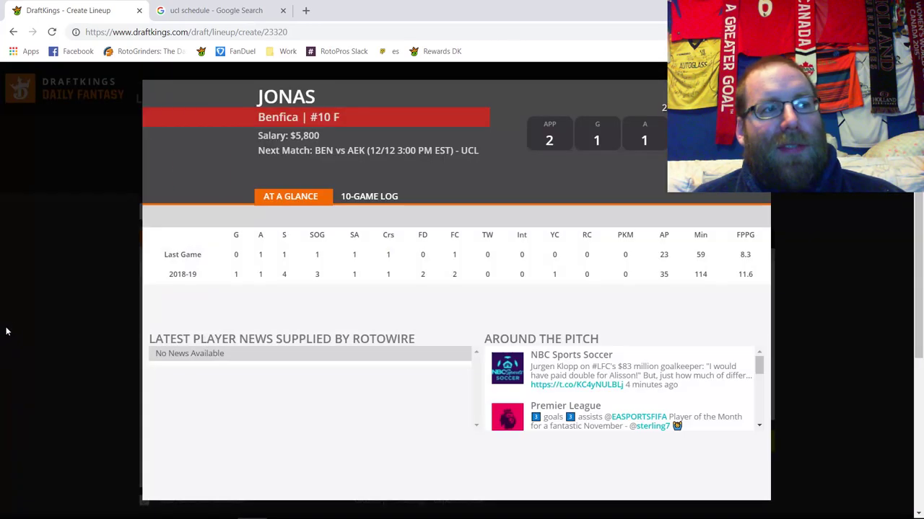
left_click(374, 198)
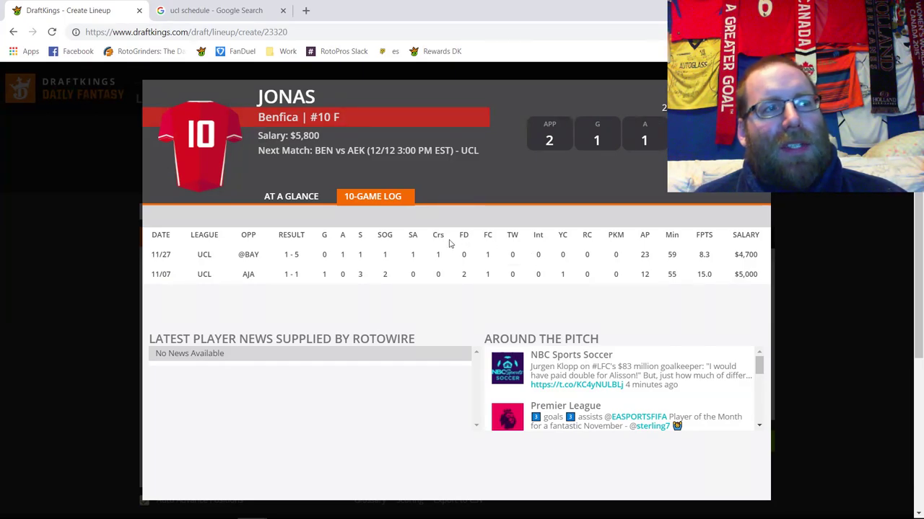
double_click(342, 254)
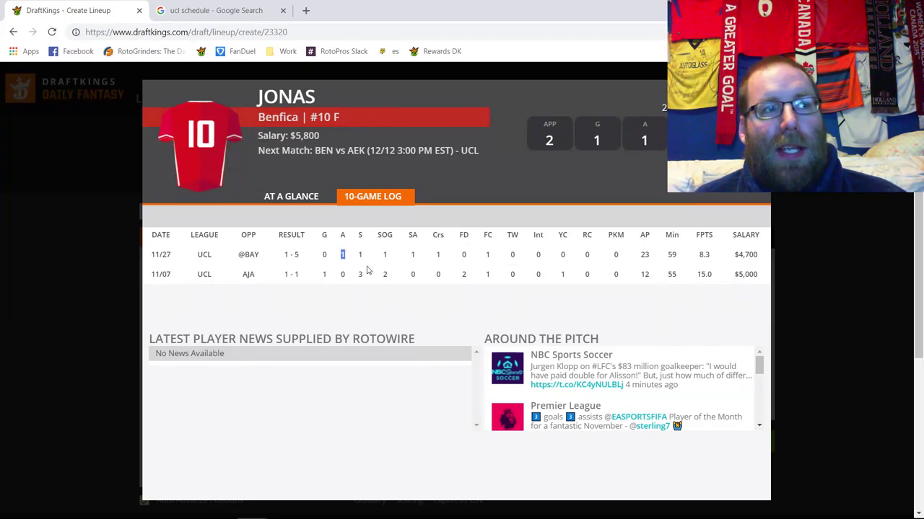
double_click(672, 274)
double_click(672, 254)
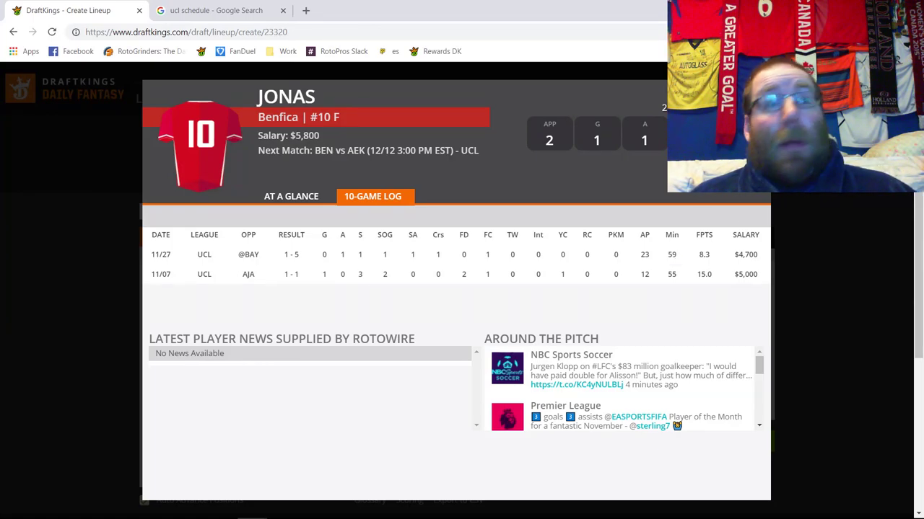
key("Escape")
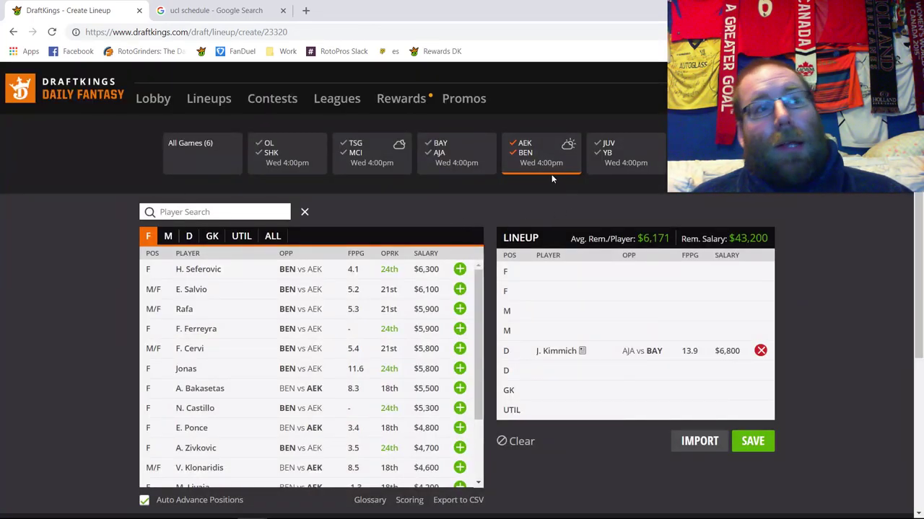
Compare the AEK and Benfica forwards by switching the team filter, ending with only BEN players listed
left_click(525, 155)
left_click(526, 155)
left_click(525, 146)
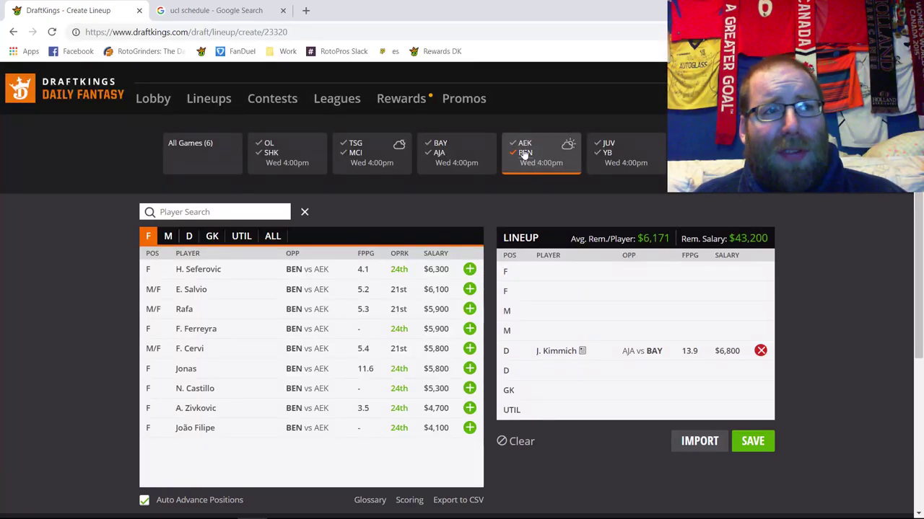
left_click(524, 154)
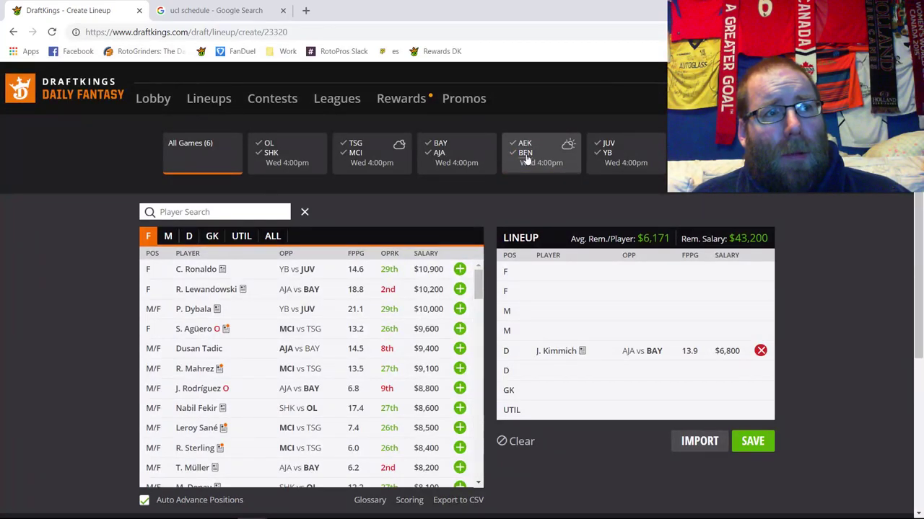
left_click(527, 157)
left_click(525, 157)
left_click(525, 157)
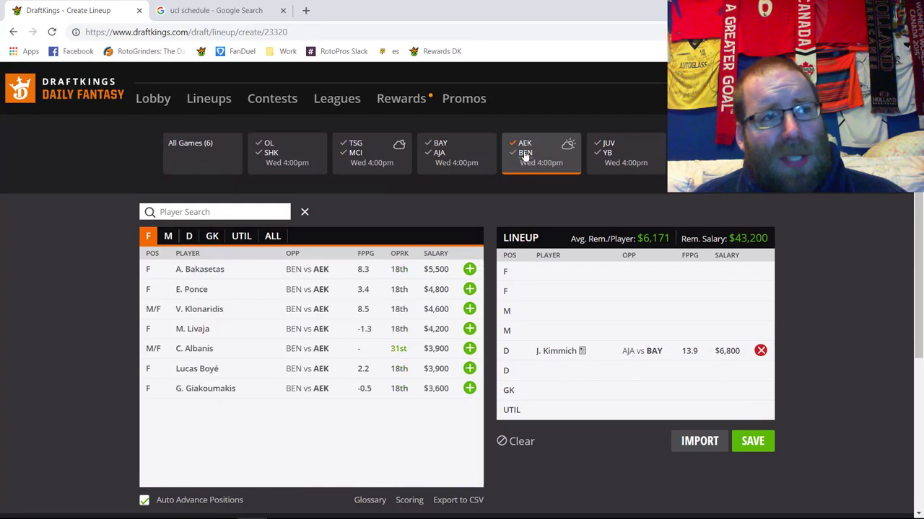
left_click(525, 158)
left_click(525, 158)
left_click(525, 158)
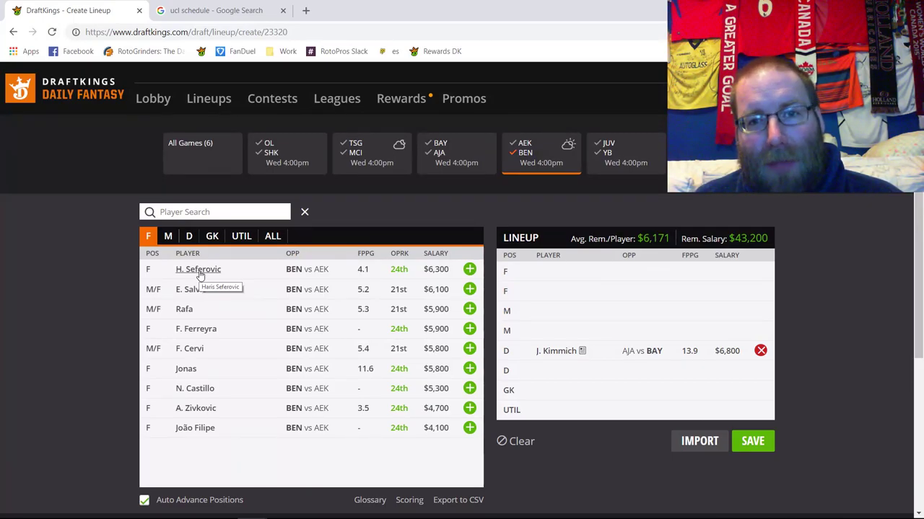
List the Benfica midfielders, review E. Salvio's 10-game log for his minutes in the 11/07 and 10/23 matches, and close his card
left_click(168, 236)
left_click(191, 291)
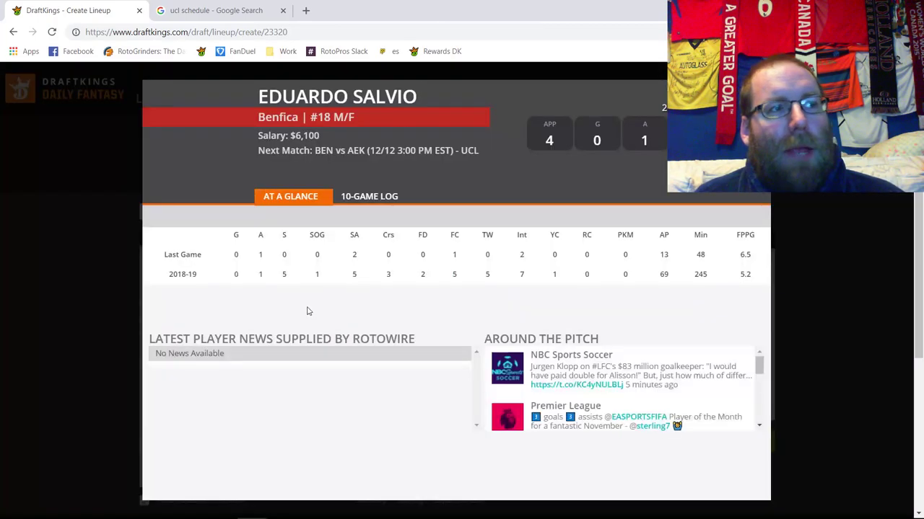
left_click(383, 197)
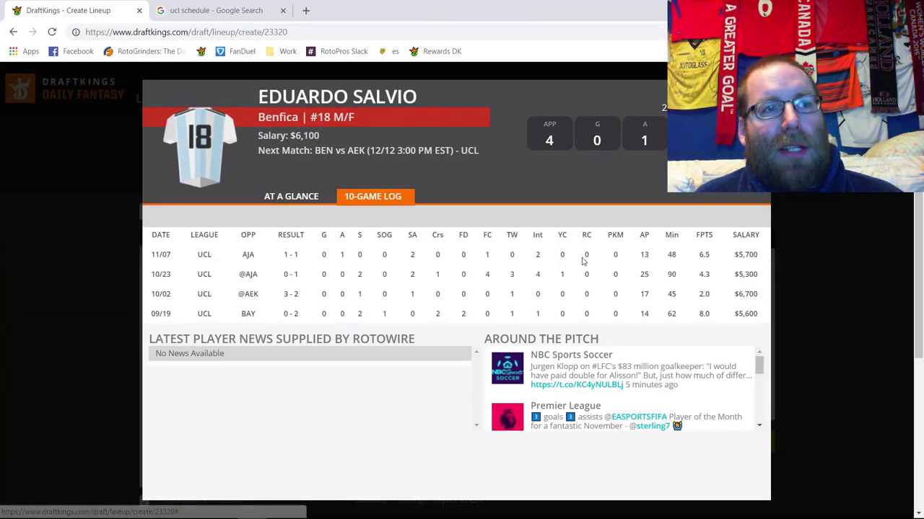
scroll(582, 262, "down", 1)
scroll(625, 282, "up", 2)
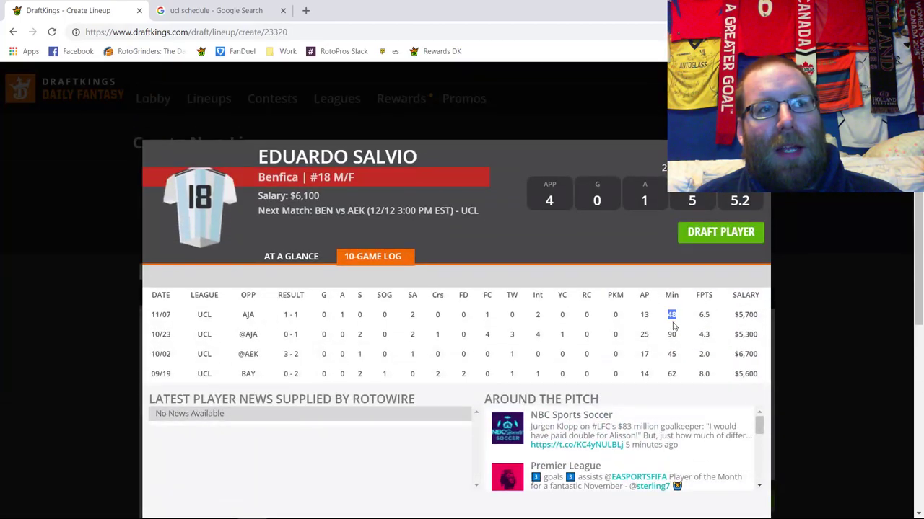
double_click(671, 334)
key("Escape")
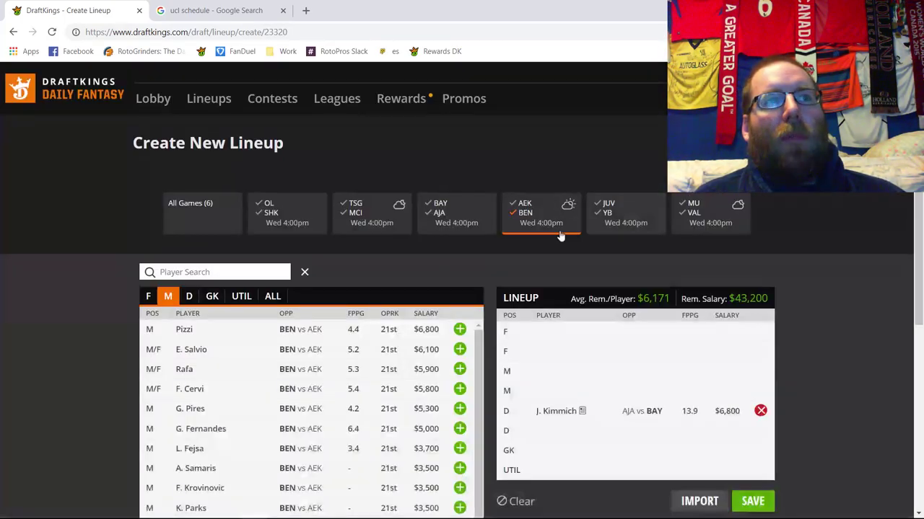
Browse the Benfica midfielders and remove the team filter to list midfielders from all games
scroll(330, 282, "down", 3)
scroll(478, 291, "up", 2)
scroll(479, 291, "up", 1)
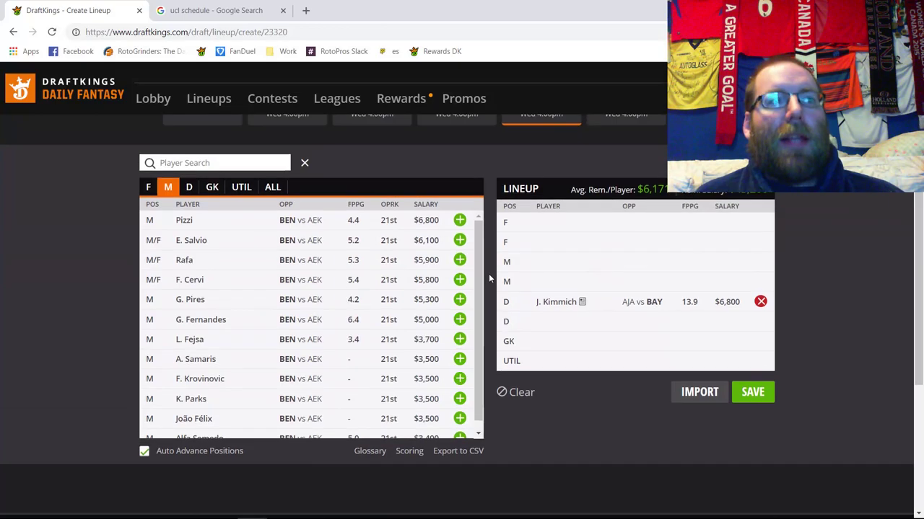
left_click(530, 158)
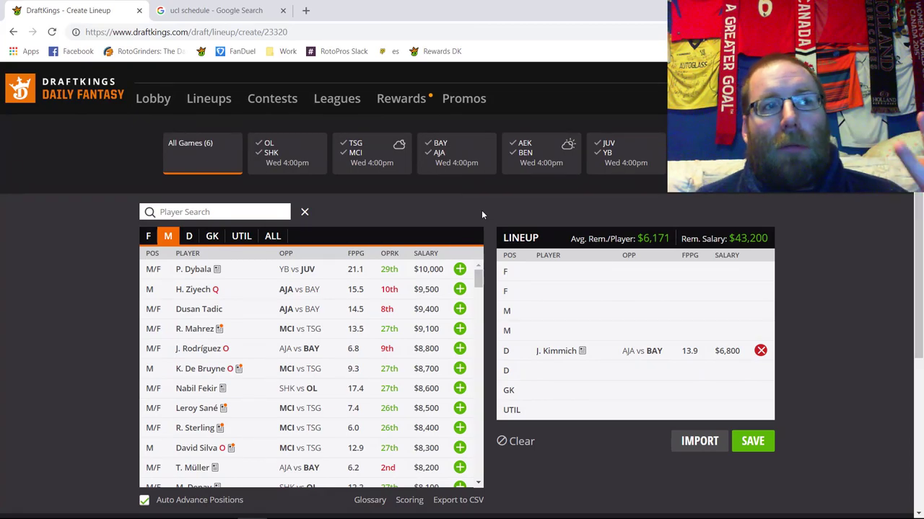
Compare the midfielders of the AEK and BEN match by switching between both teams, BEN only and AEK only
left_click(524, 153)
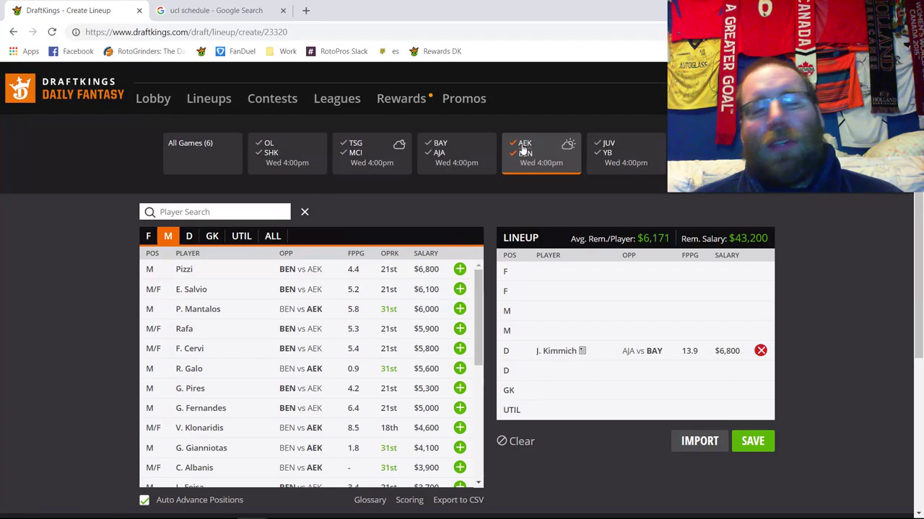
left_click(518, 148)
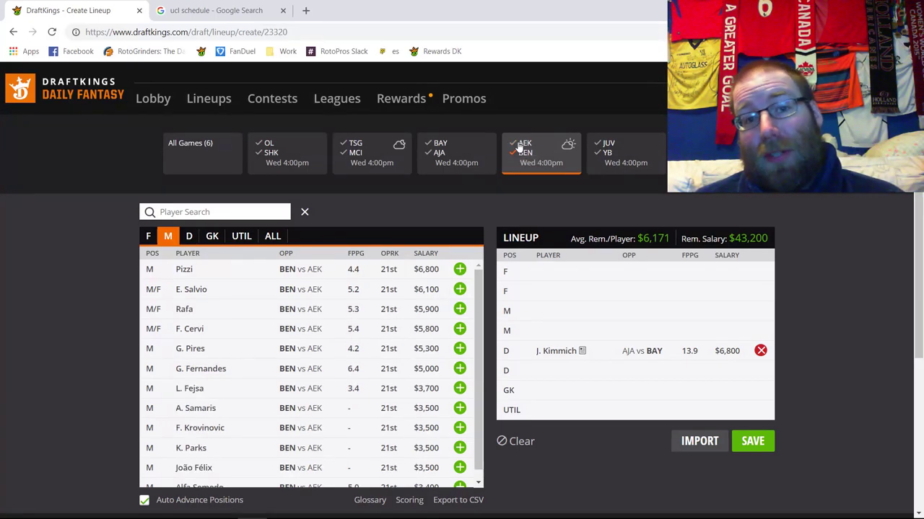
left_click(519, 155)
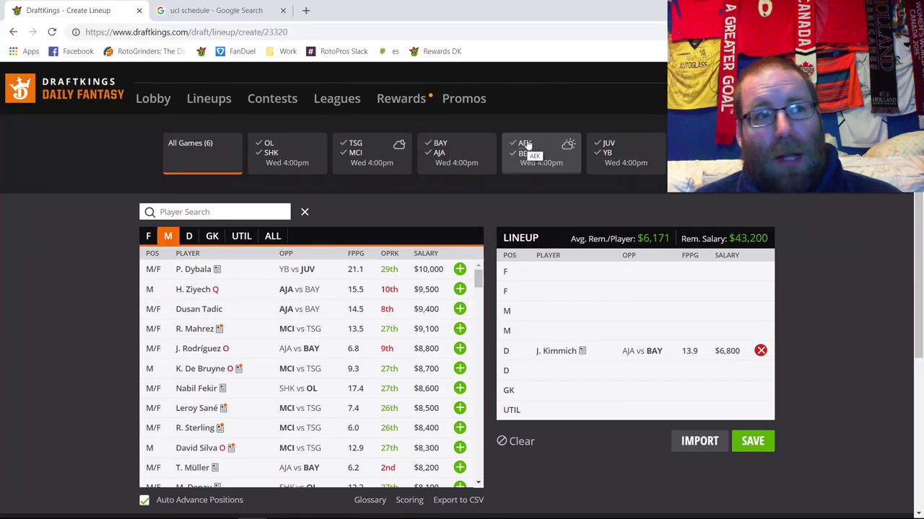
left_click(527, 143)
left_click(527, 144)
left_click(527, 148)
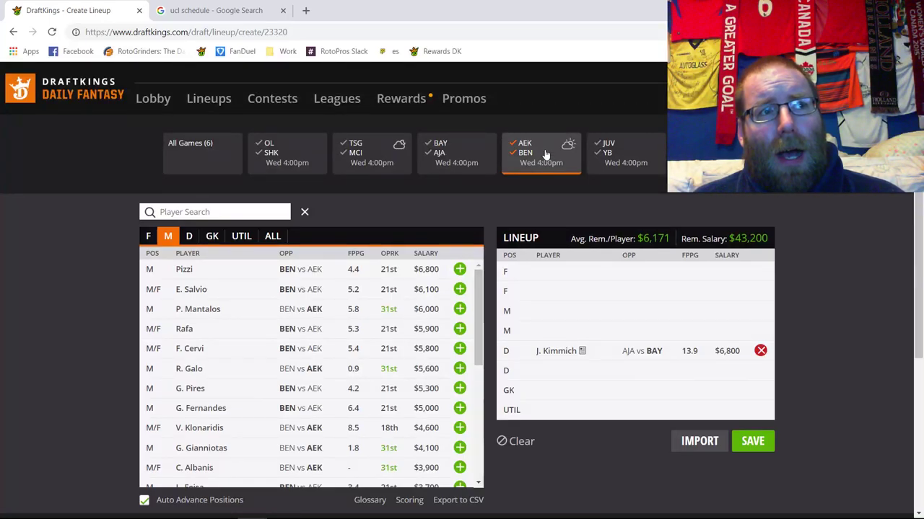
left_click(525, 144)
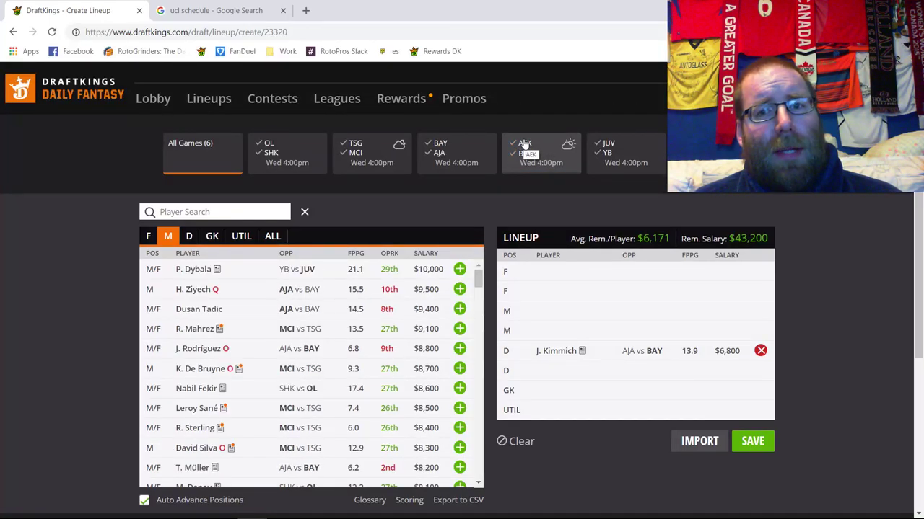
left_click(524, 153)
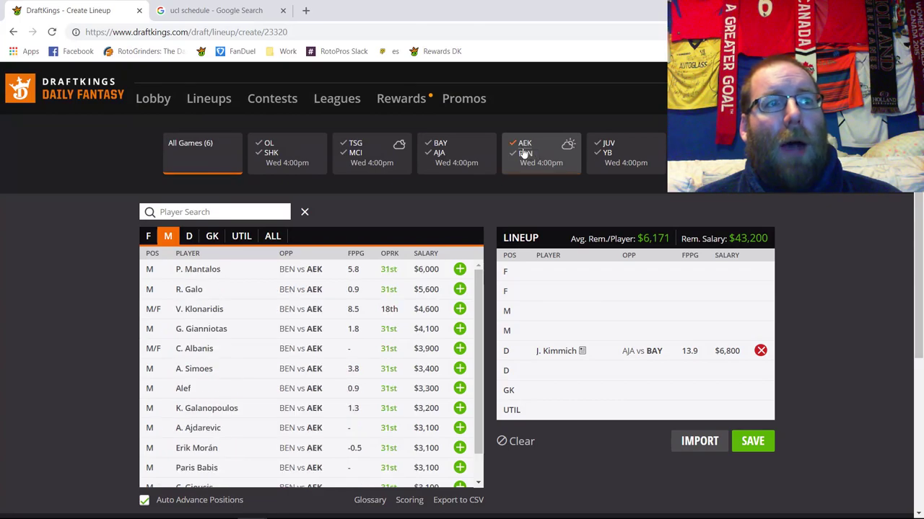
left_click(524, 148)
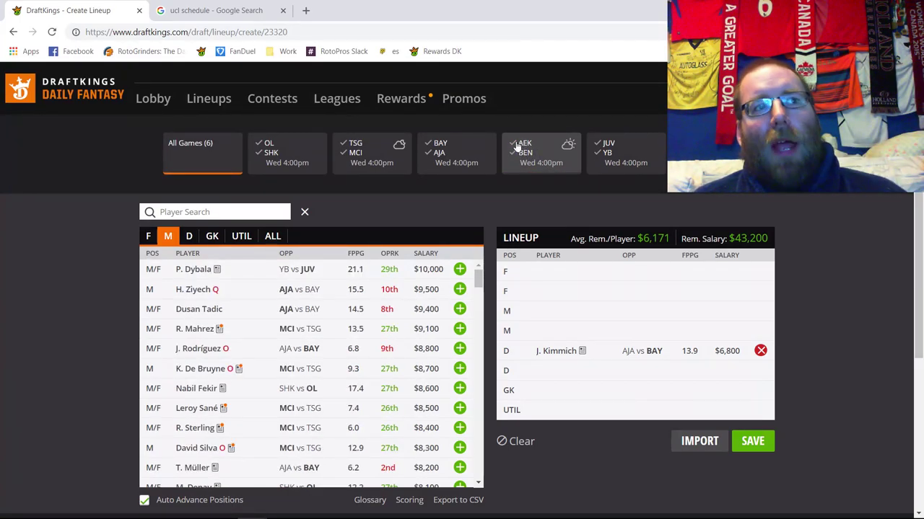
left_click(519, 150)
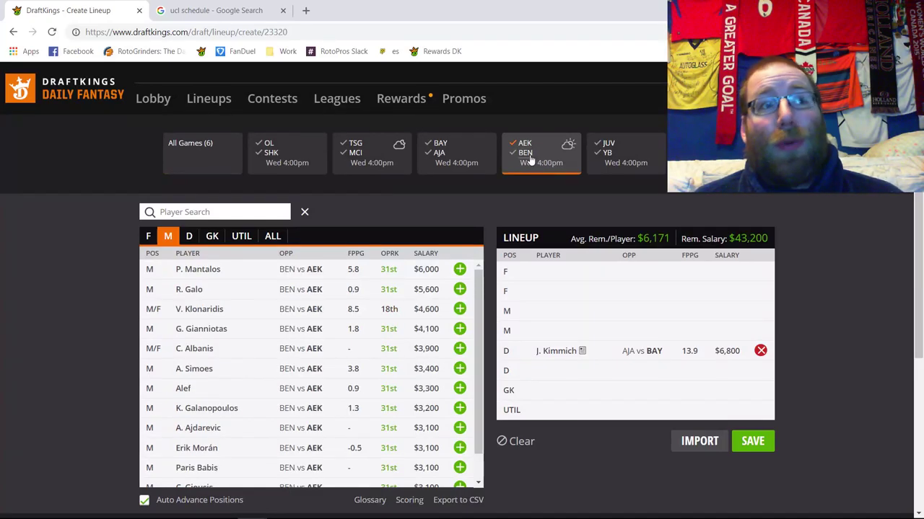
List the midfielders of both AEK and BEN, narrow the list to BEN only, and remove the team filter
left_click(530, 158)
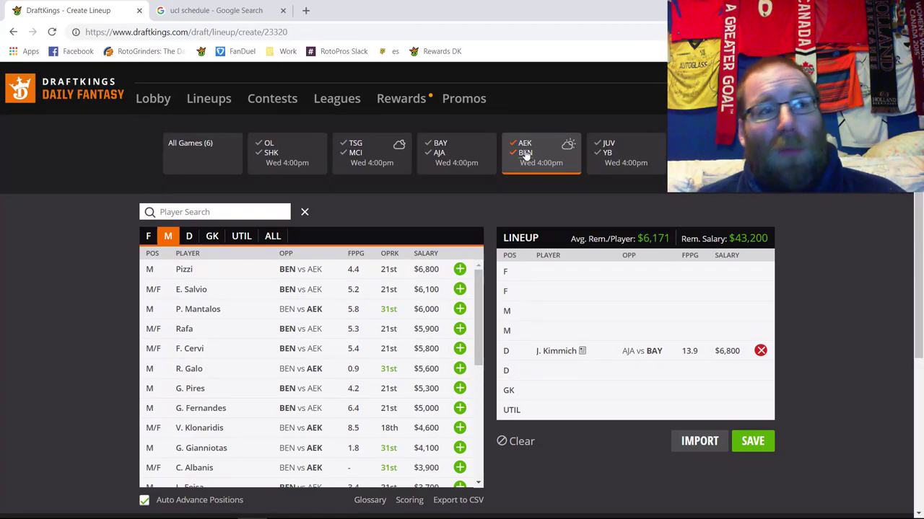
left_click(524, 155)
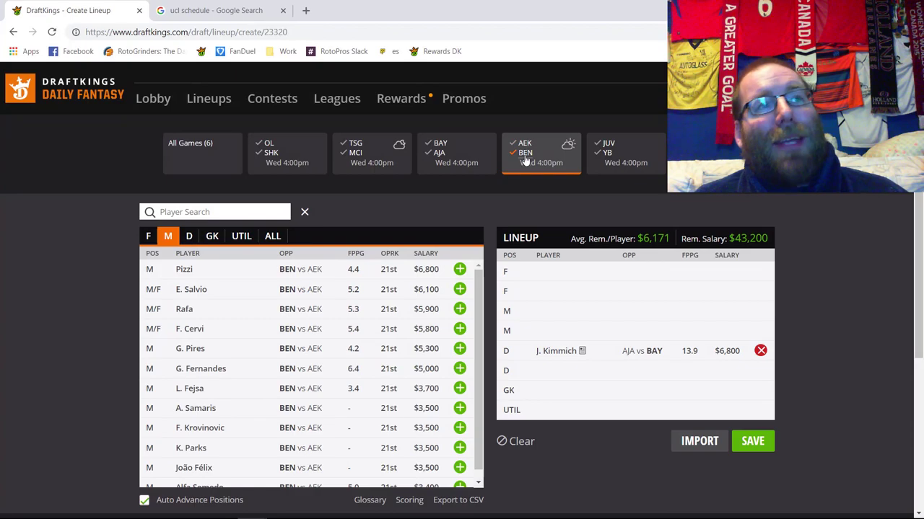
left_click(525, 155)
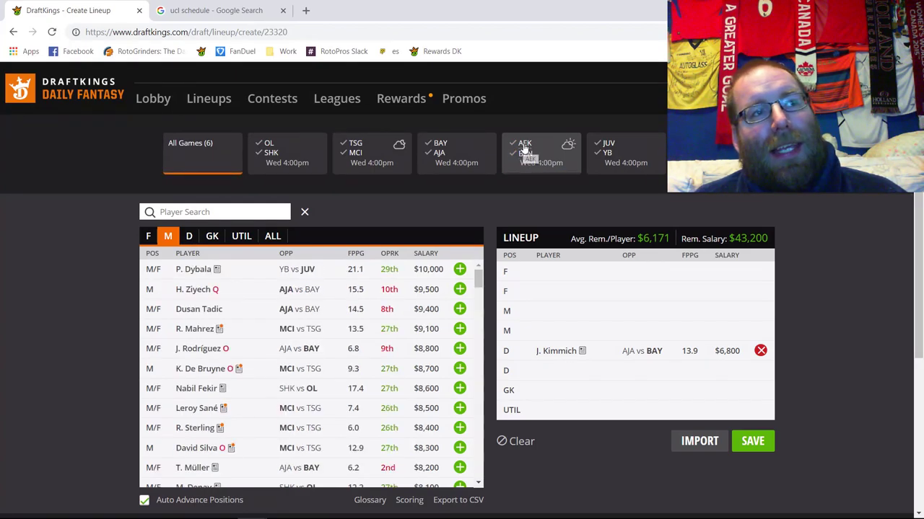
List the AEK forwards, review A. Bakasetas's 10-game log, and close his card
left_click(148, 236)
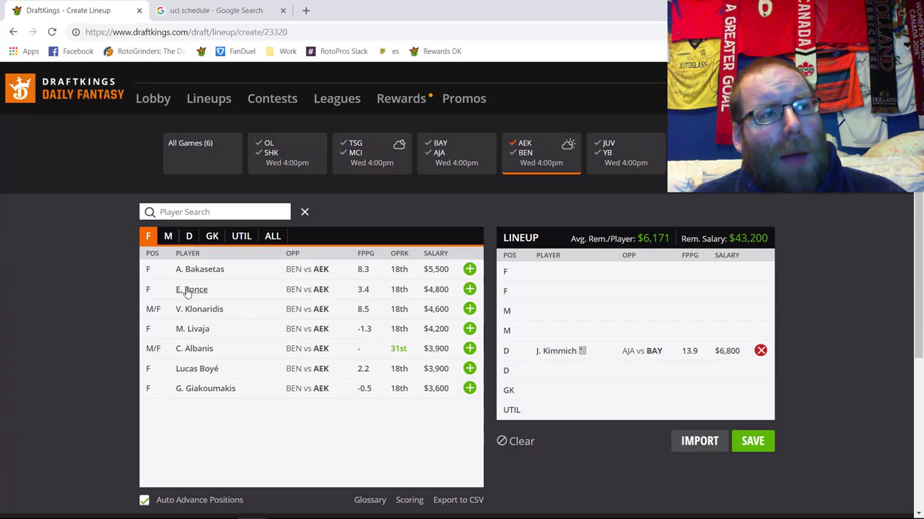
left_click(202, 269)
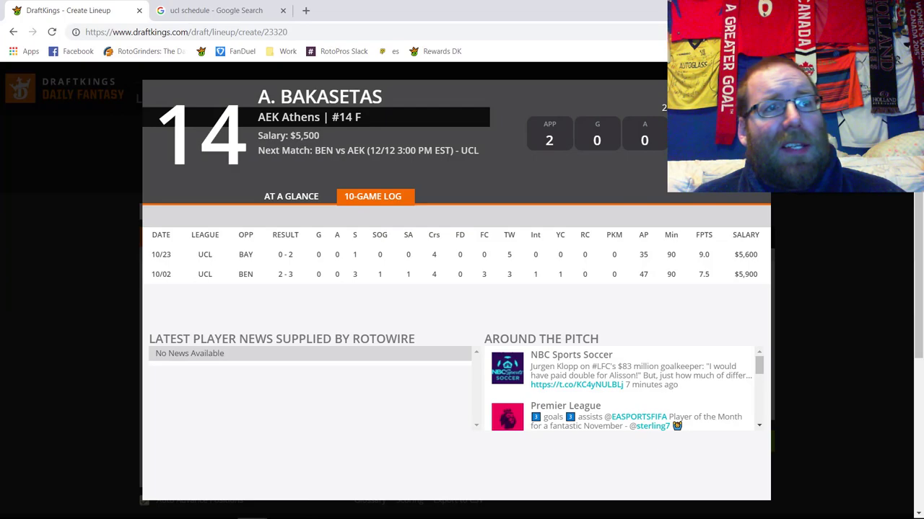
key("Escape")
Review V. Klonaridis's 10-game log and close his card
left_click(211, 310)
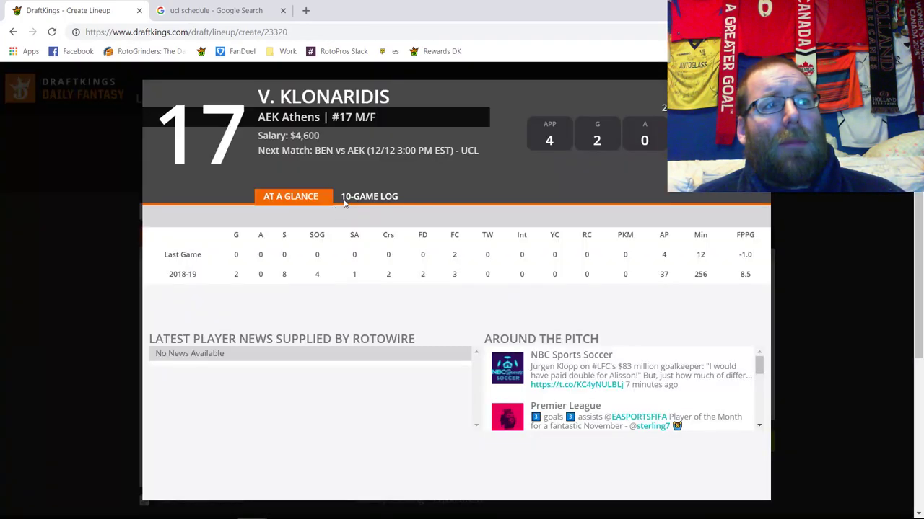
left_click(372, 196)
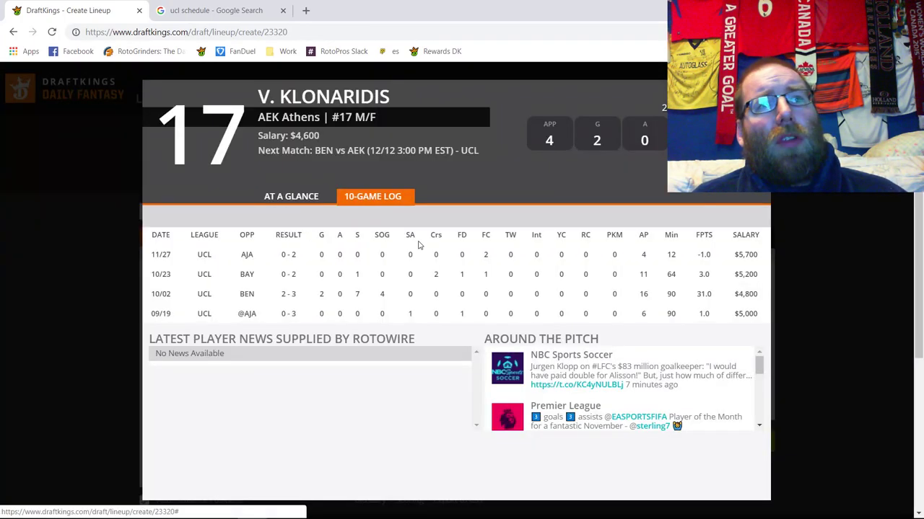
scroll(510, 274, "down", 2)
scroll(686, 269, "up", 2)
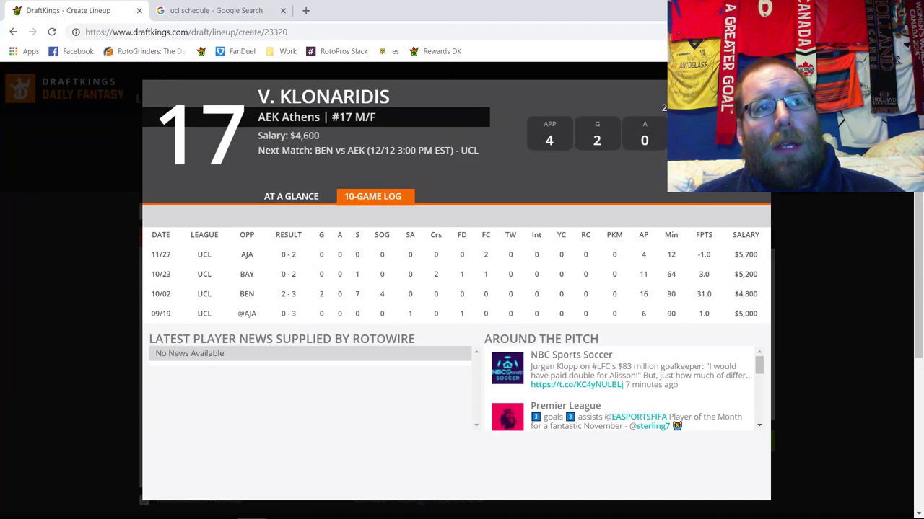
left_click(131, 241)
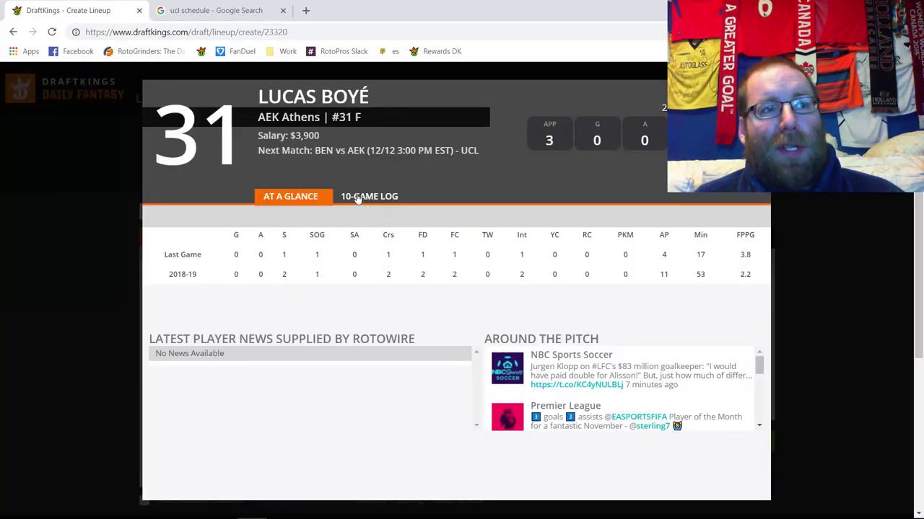
Review Lucas Boyé's 10-game log, close his card, and remove the AEK filter to list forwards from all games
left_click(357, 197)
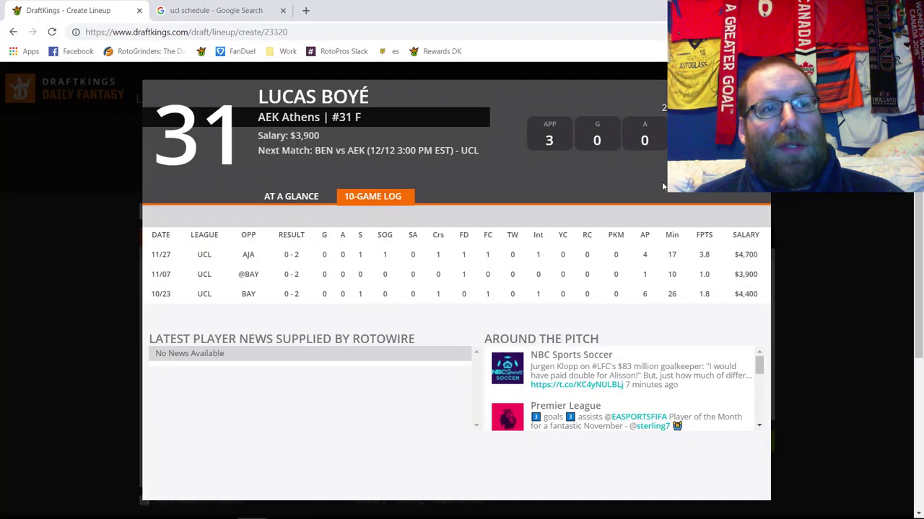
key("Escape")
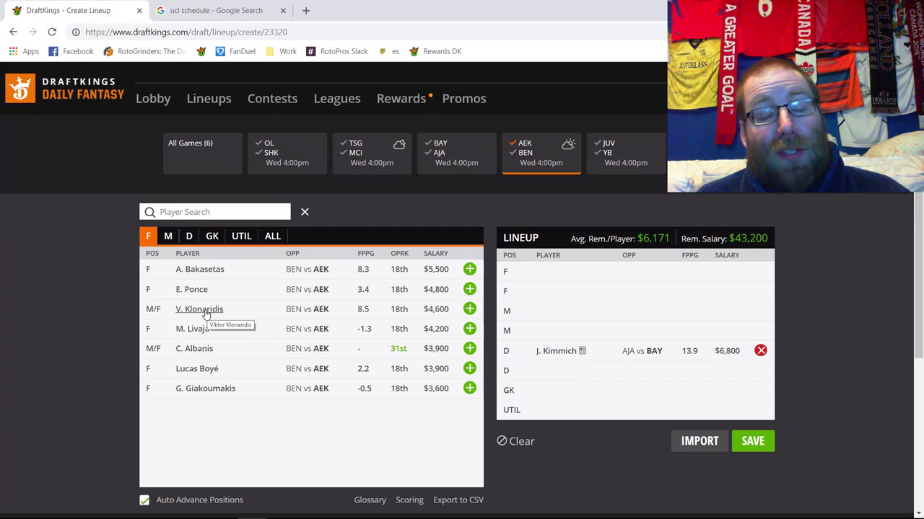
left_click(520, 144)
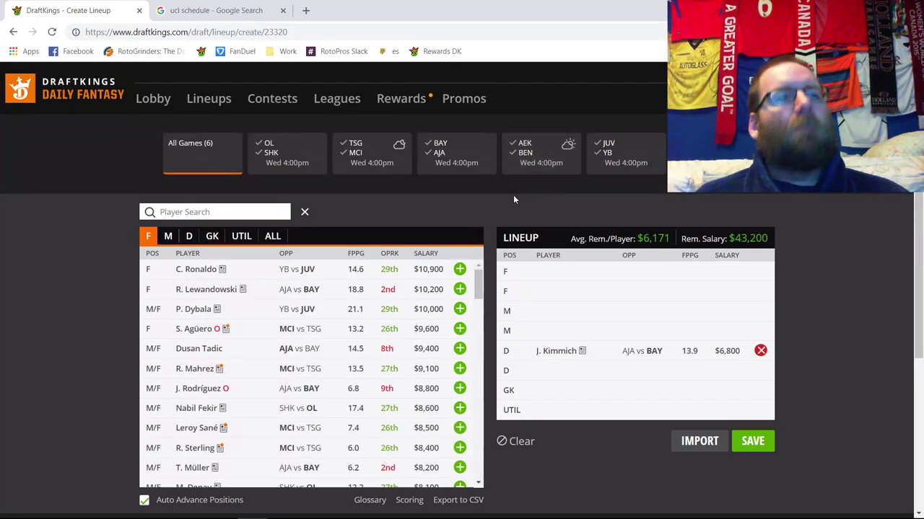
List the forwards and then the goalkeepers of the JUV–YB and MU–VAL matches
left_click(608, 156)
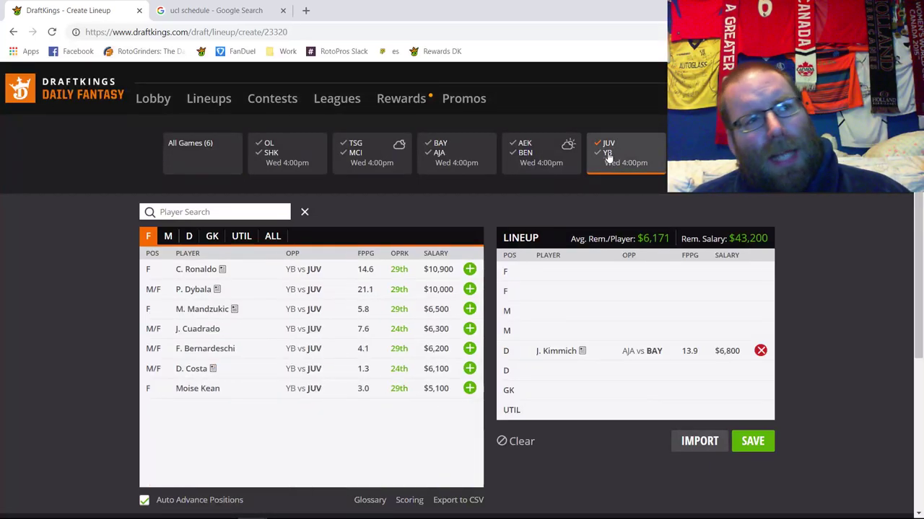
left_click(710, 151)
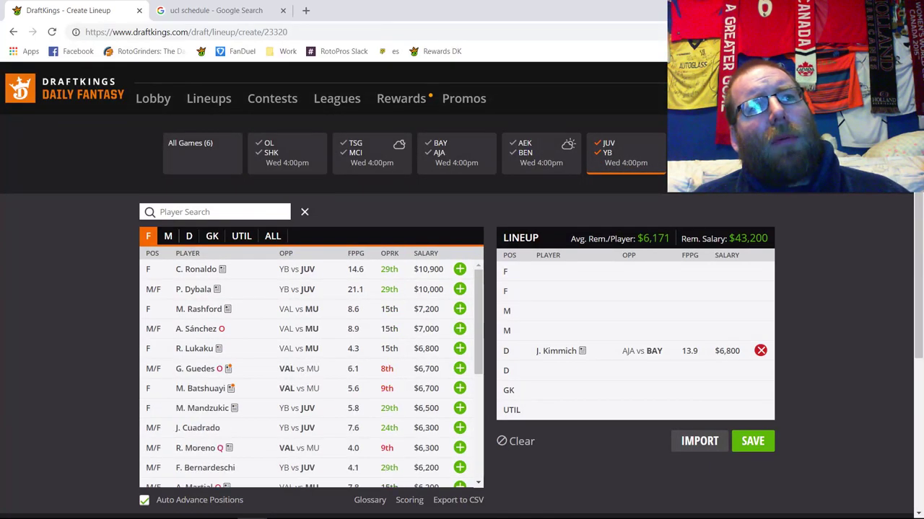
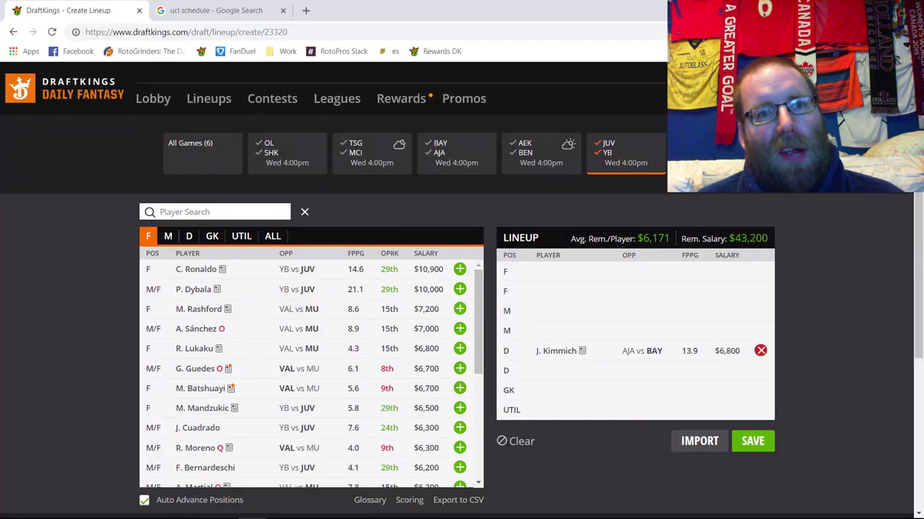
left_click(214, 236)
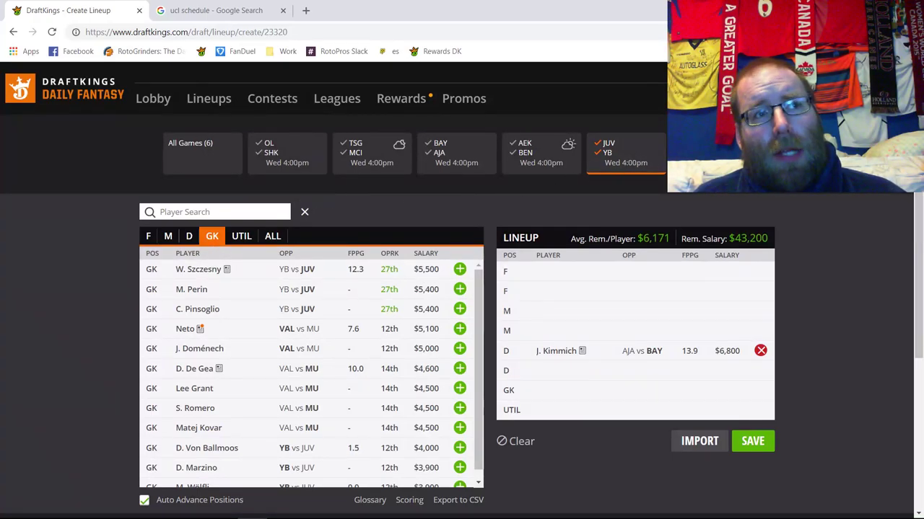
Compare goalkeepers by adding and removing MCI in the team filter, ending with only JUV and MU listed
left_click(368, 153)
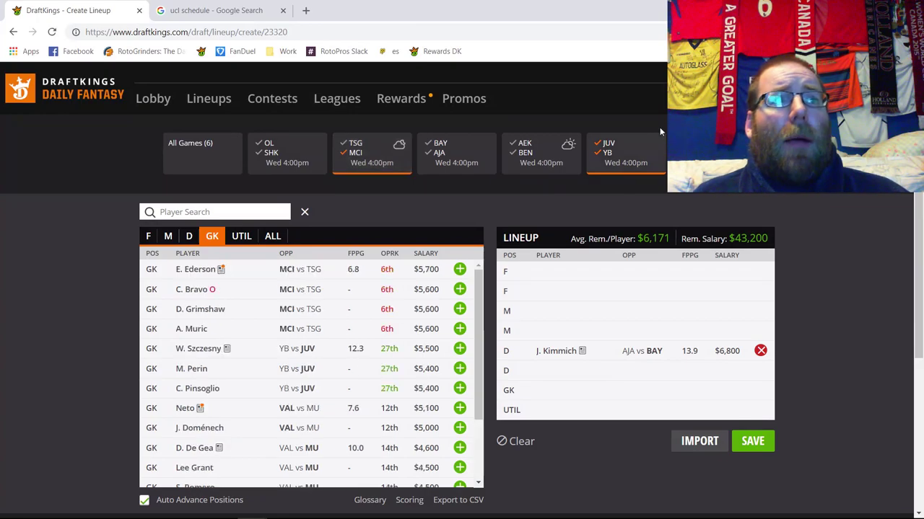
left_click(611, 151)
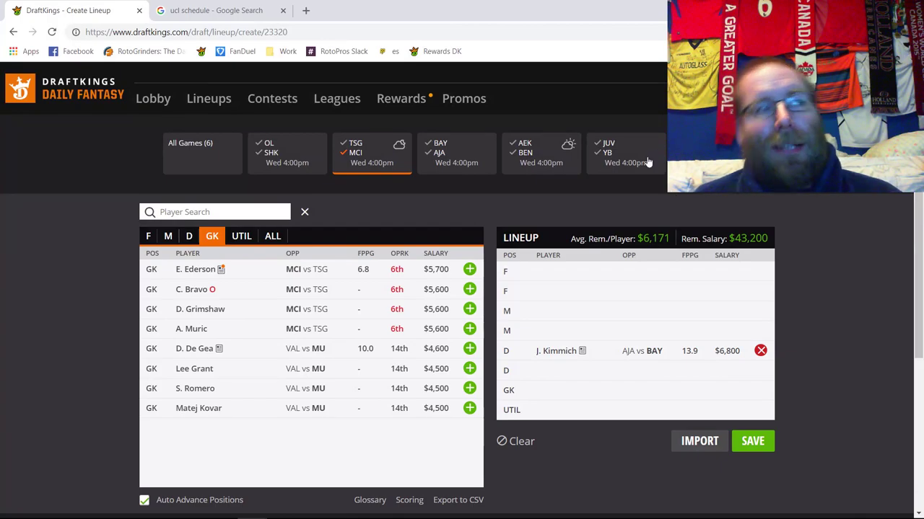
left_click(359, 157)
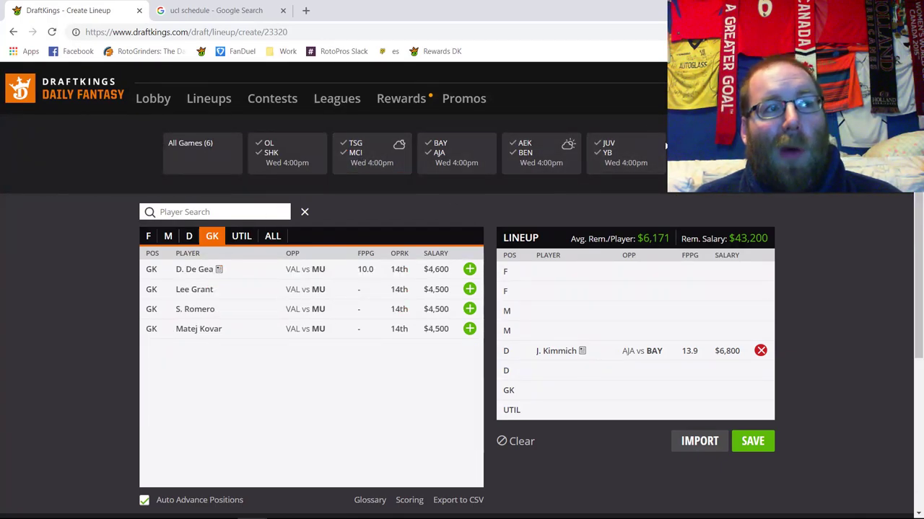
left_click(611, 147)
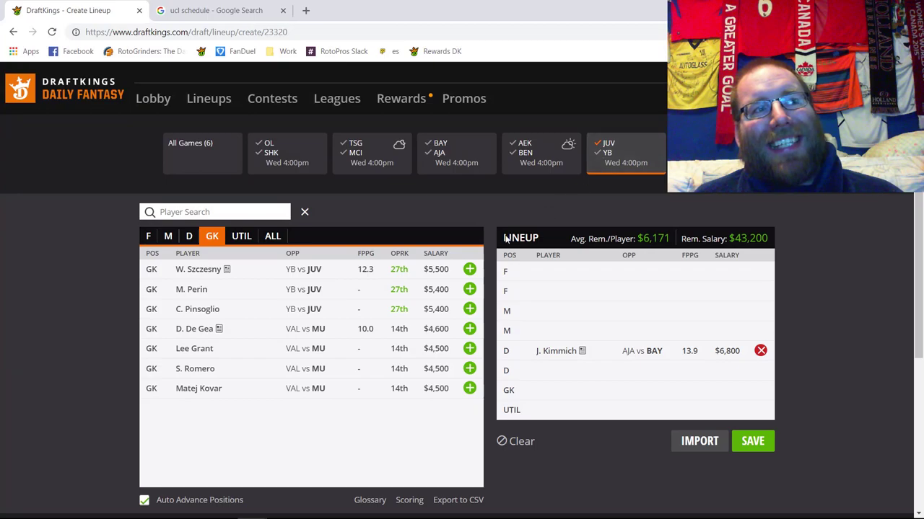
Browse the JUV and MU defenders and midfielders, and return to their goalkeepers
left_click(187, 237)
left_click(168, 237)
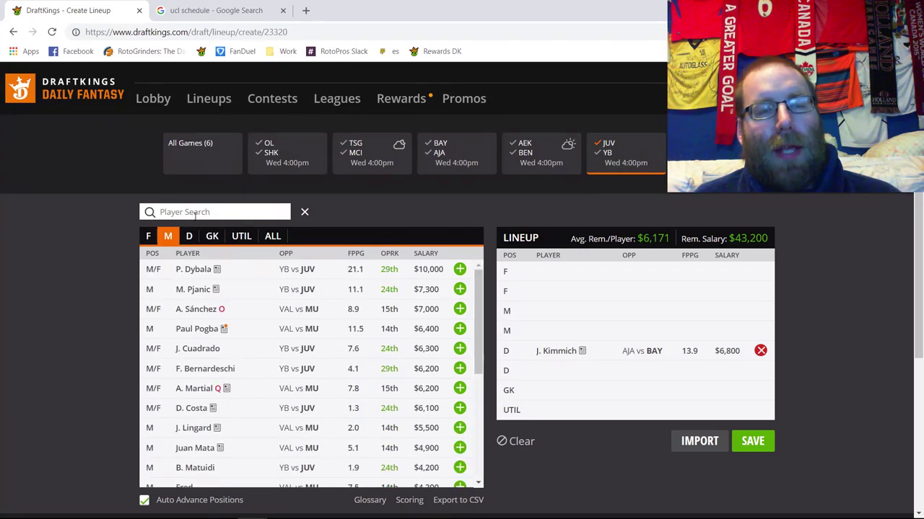
left_click(209, 238)
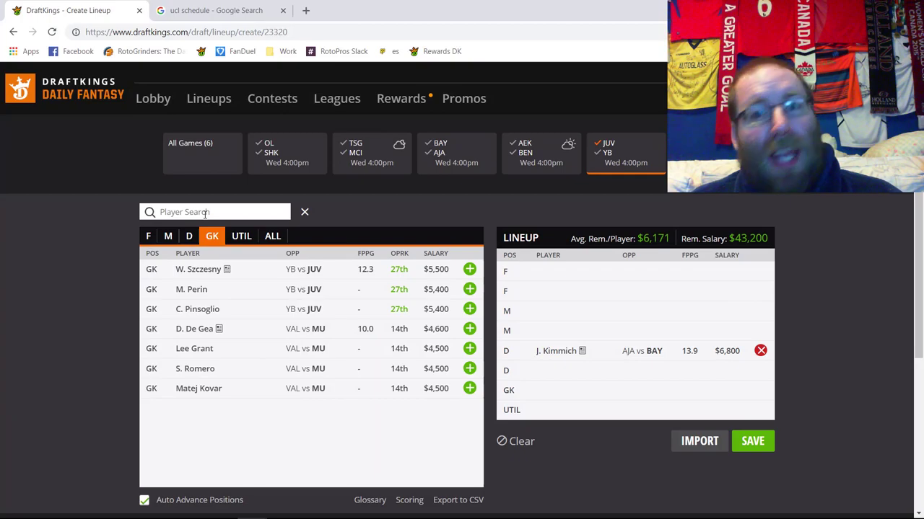
Open W. Szczesny's 10-game log and examine the result of his 11/07 match against MU
left_click(191, 271)
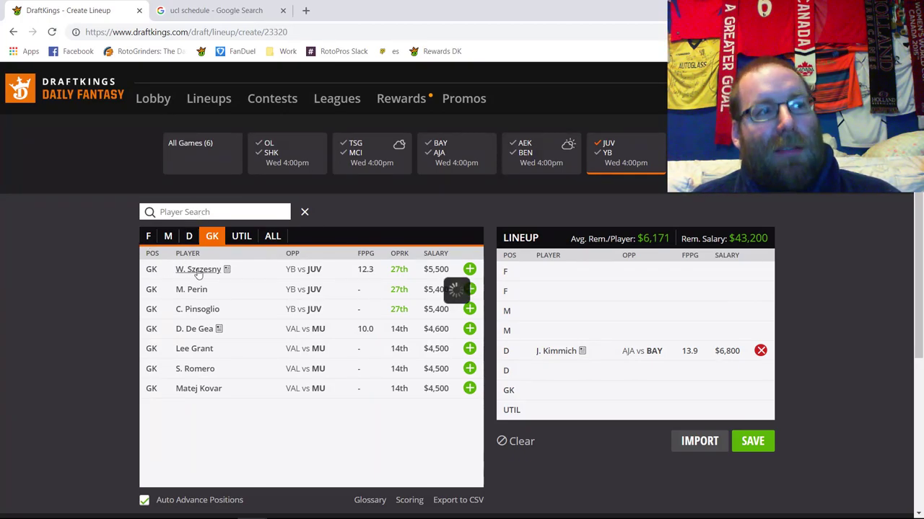
left_click(379, 202)
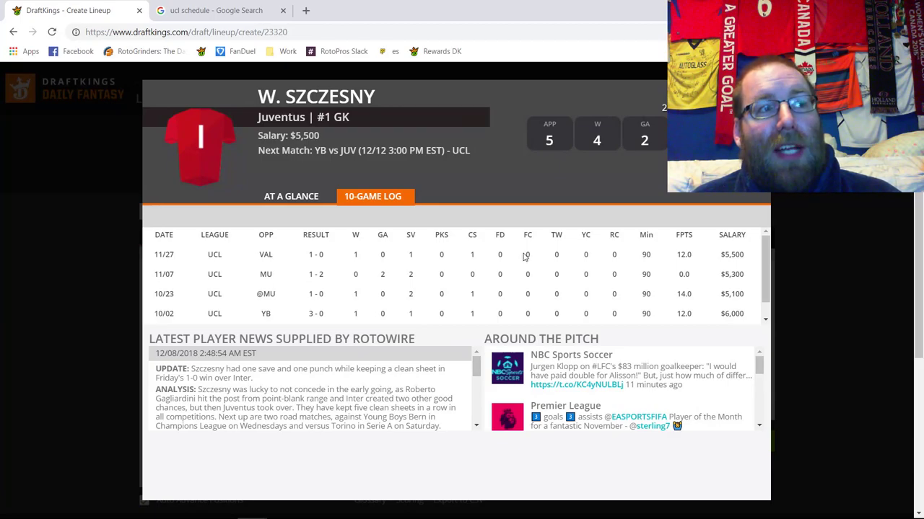
left_click_drag(261, 276, 422, 275)
left_click(422, 274)
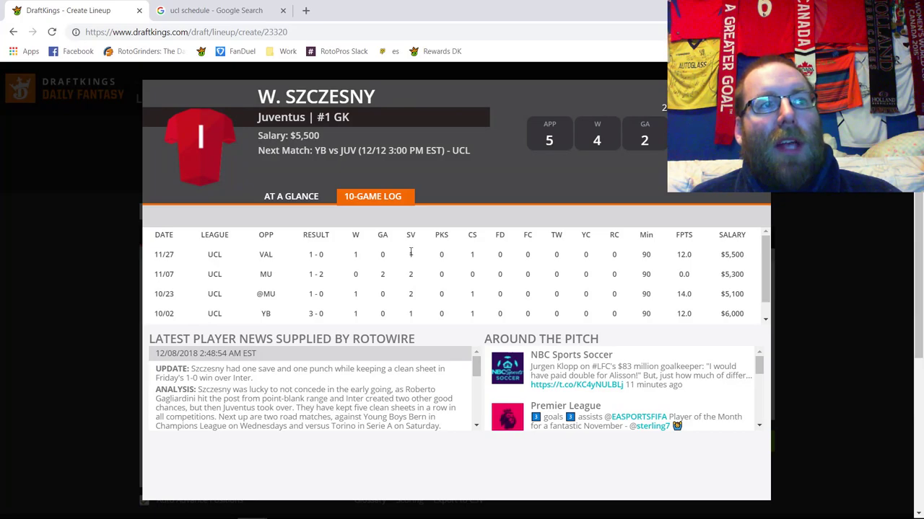
Examine Szczesny's saves in the 11/07 and 10/02 matches, look over the rest of his log, and close his card
double_click(410, 275)
scroll(411, 291, "down", 1)
double_click(411, 295)
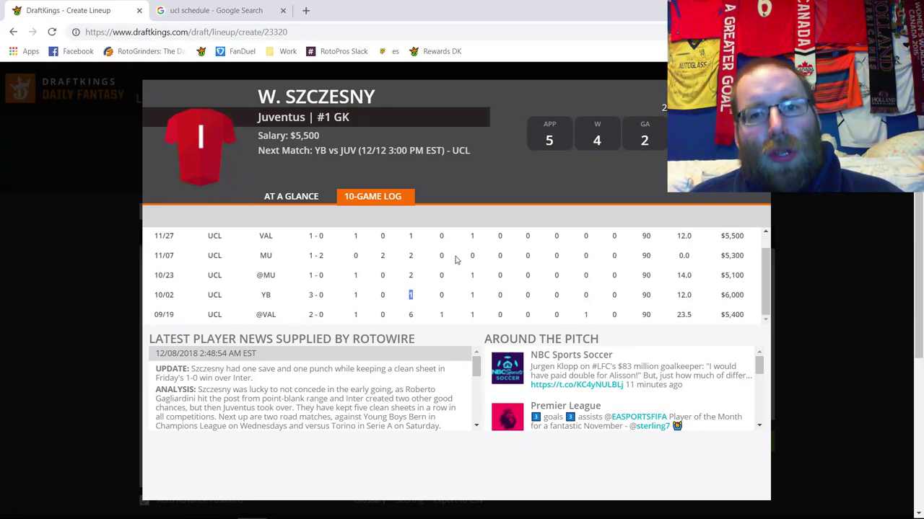
left_click(421, 257)
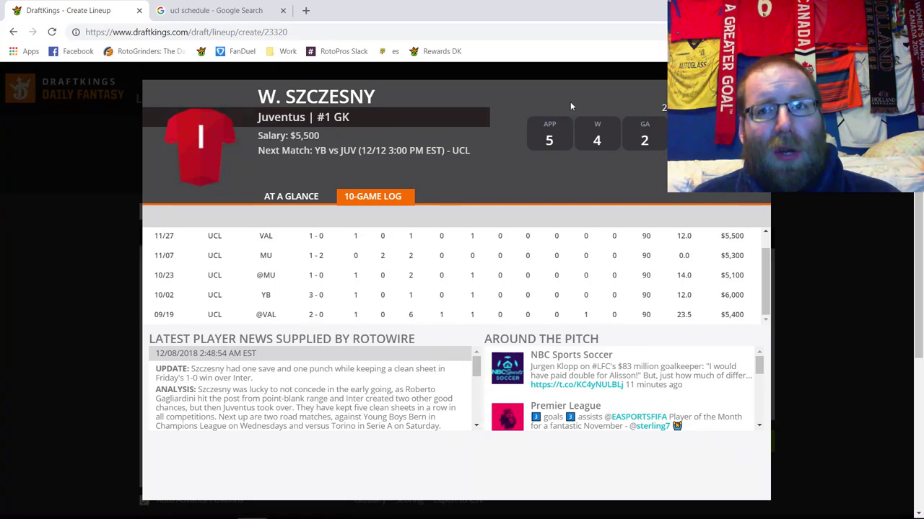
scroll(454, 289, "down", 1)
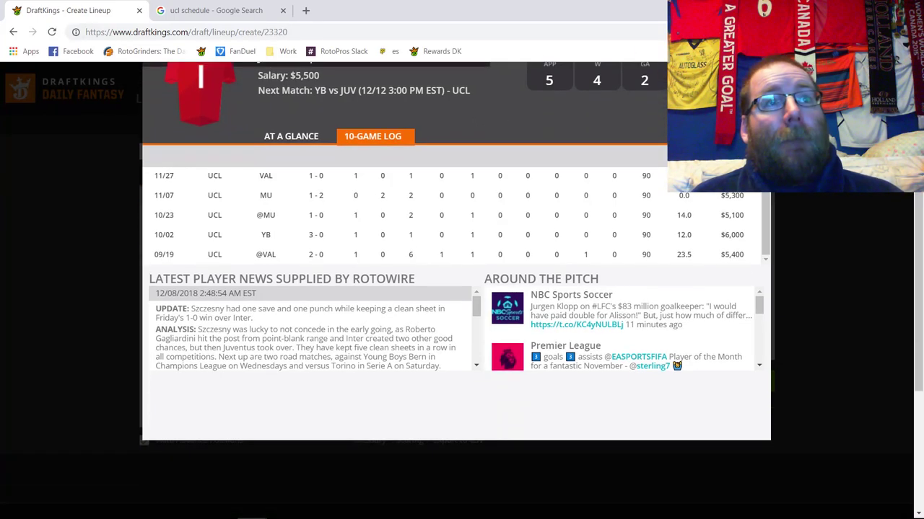
scroll(455, 289, "up", 2)
key("Escape")
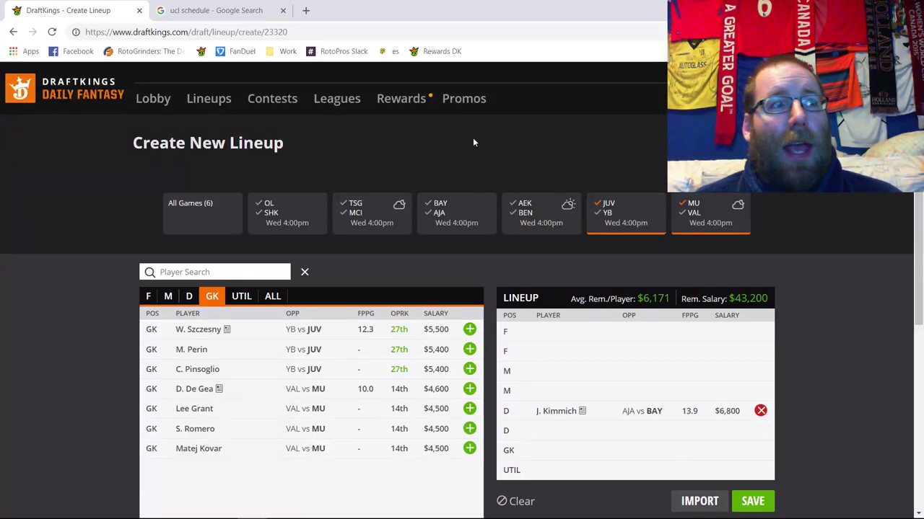
List the goalkeepers from all games, and narrow the list back to JUV and MU
left_click(612, 204)
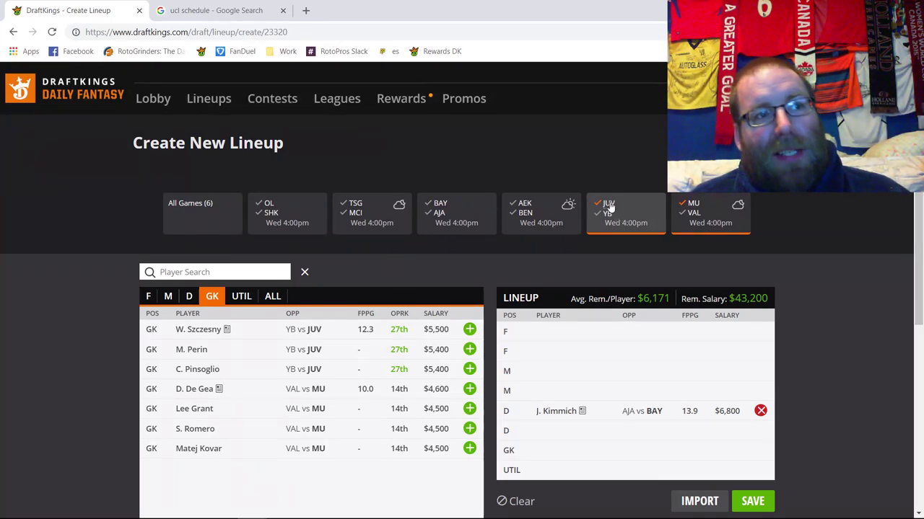
left_click(675, 220)
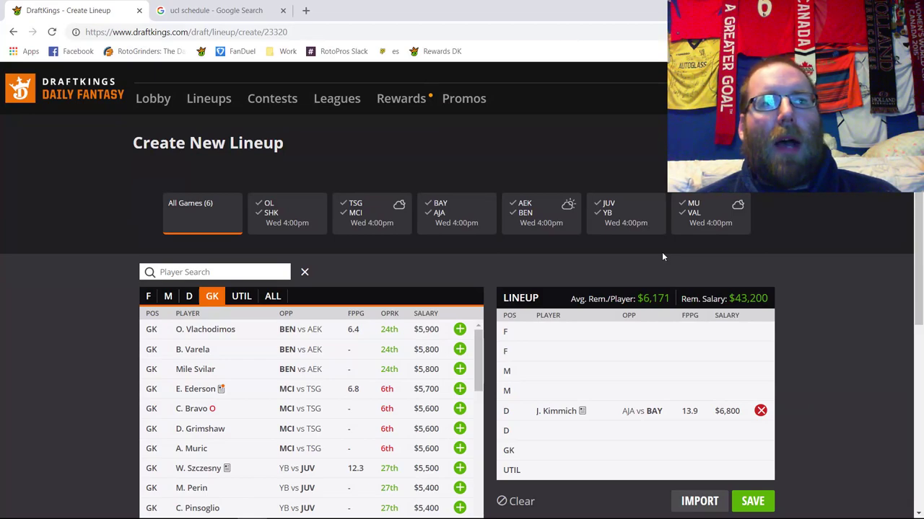
left_click(613, 208)
left_click(693, 213)
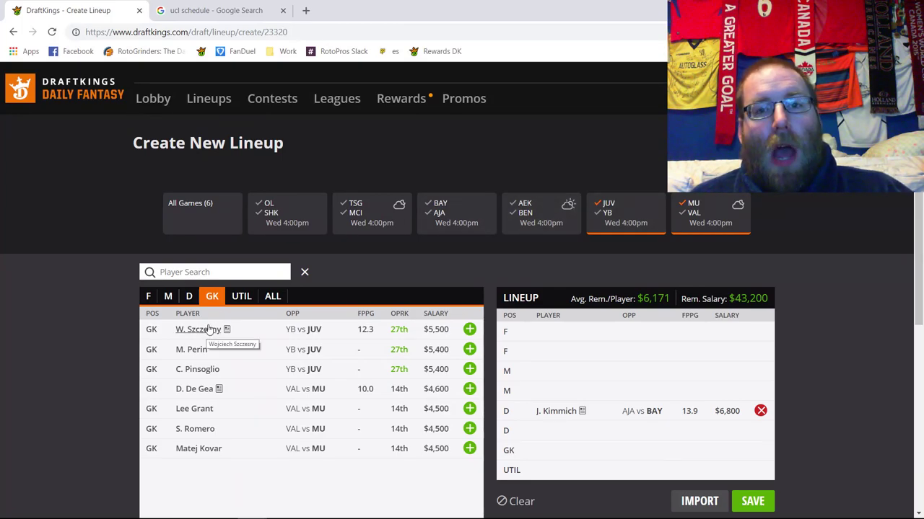
Open M. Perin's player card, copy his name, and search Google for it in a new browser tab
left_click(198, 353)
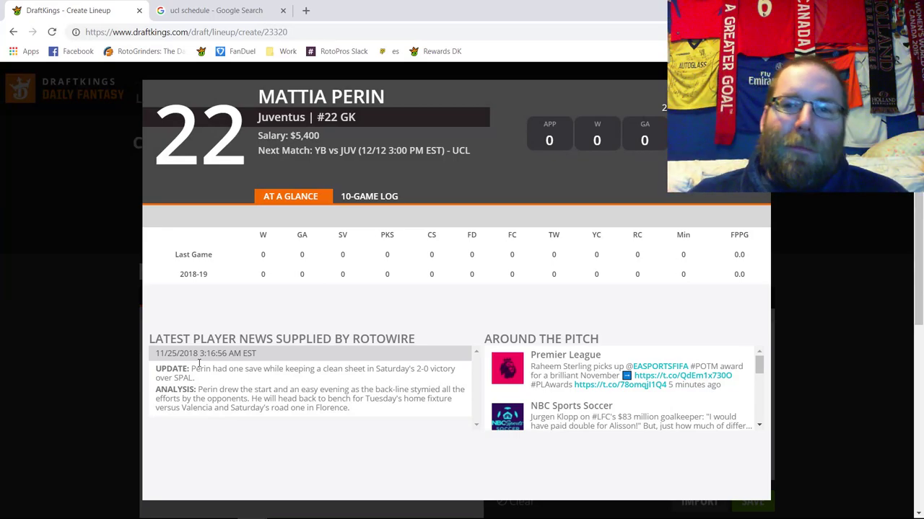
left_click_drag(391, 102, 252, 101)
key("ctrl+c")
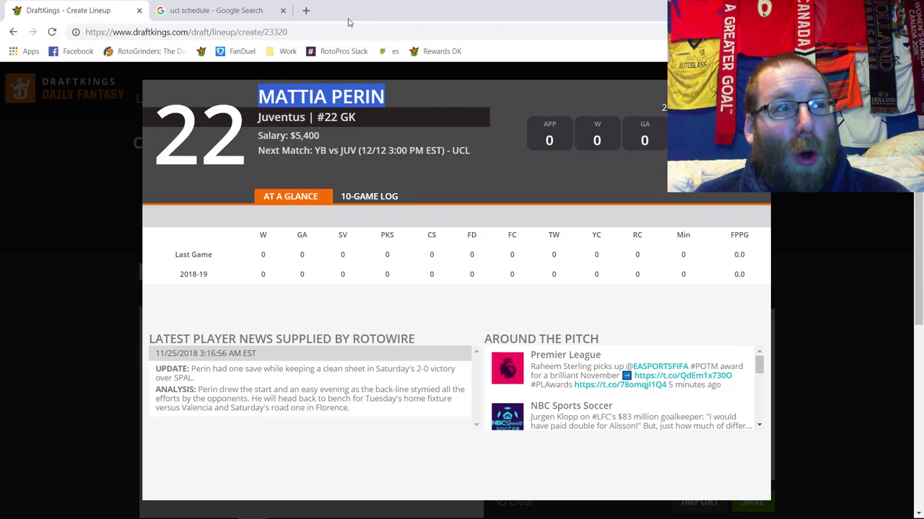
left_click(307, 11)
key("ctrl+v")
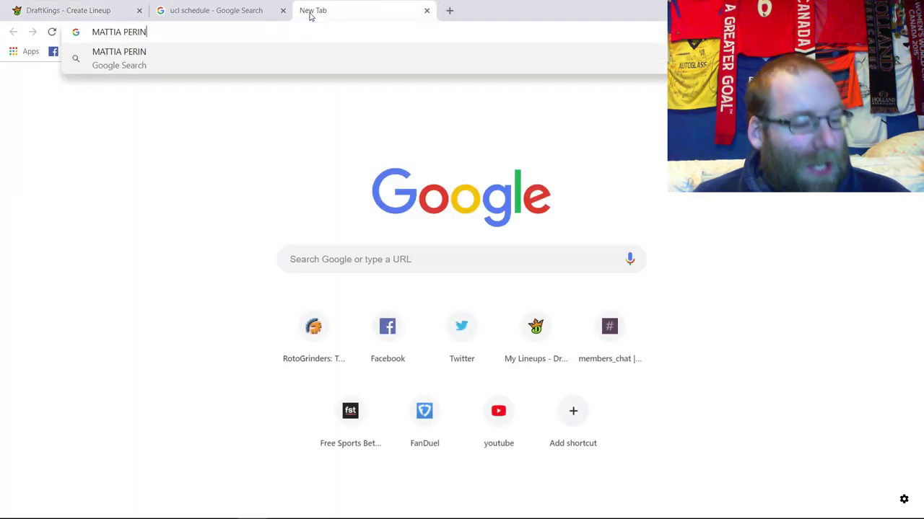
key("Return")
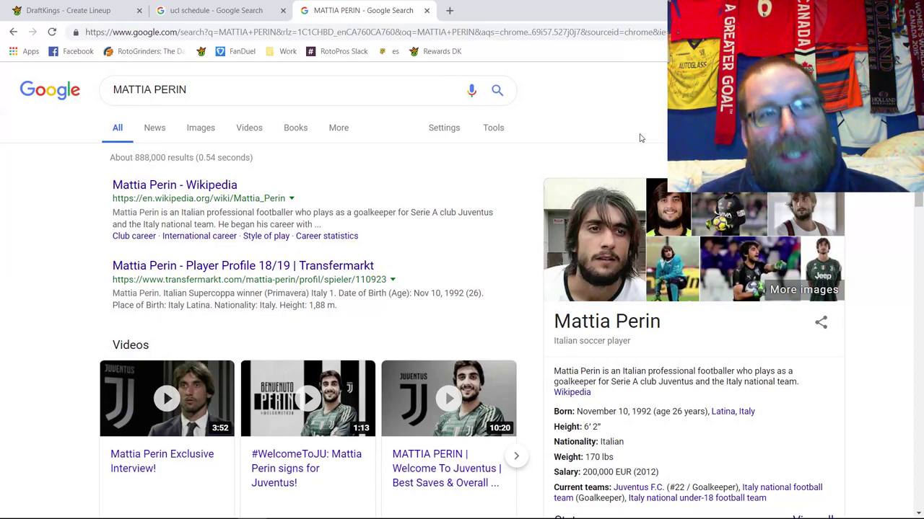
View a photo of Mattia Perin, return to the results to read his biographical details, and close the search tab
left_click(723, 217)
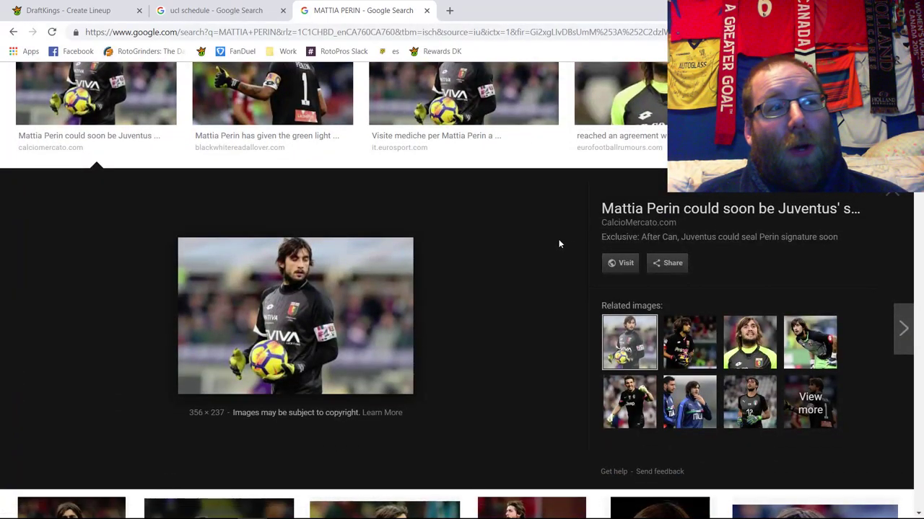
key("alt+Left")
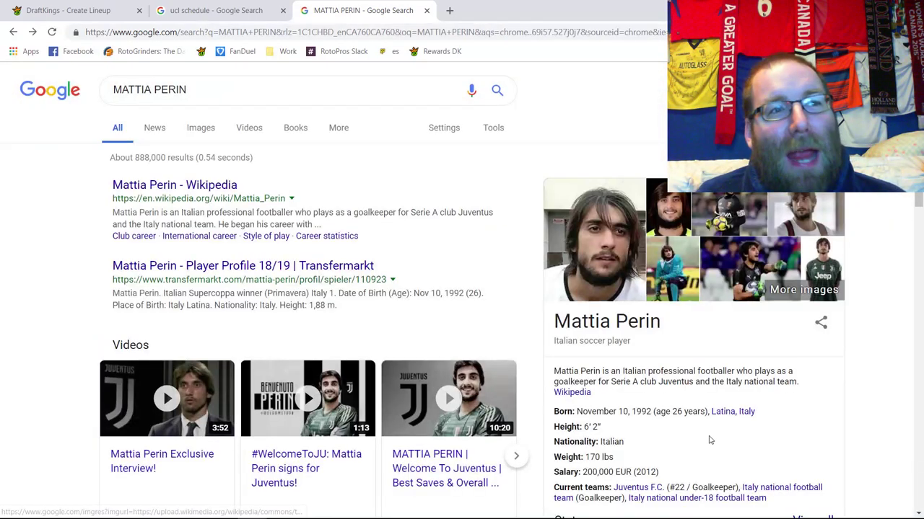
triple_click(686, 412)
left_click(681, 457)
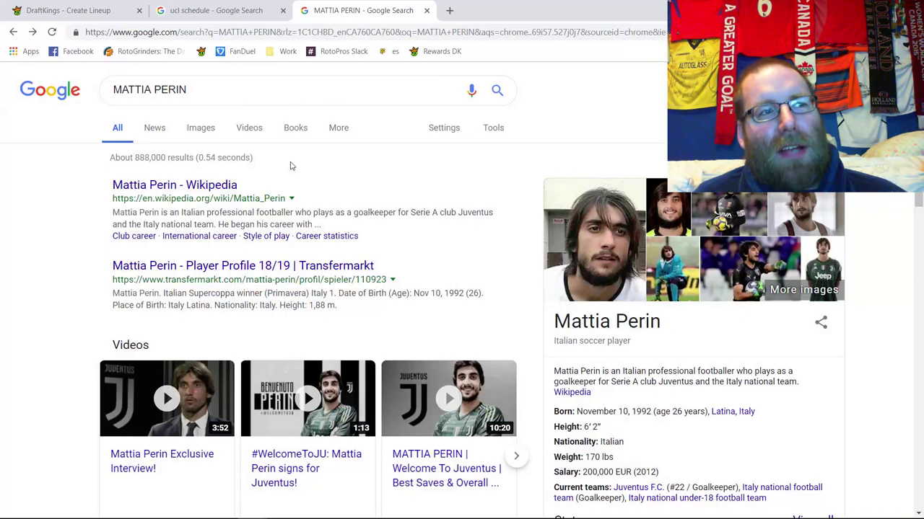
left_click(426, 11)
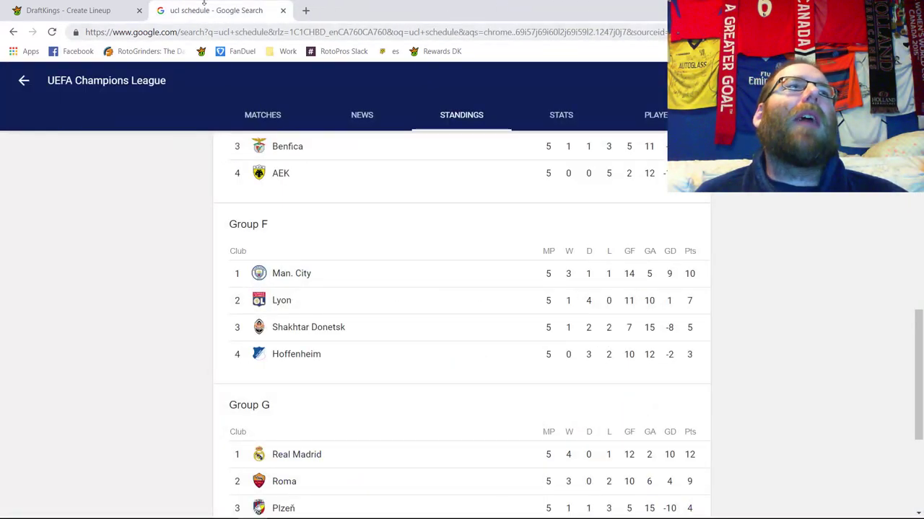
Return to the DraftKings lineup page, check M. Perin's 10-game log, and close his card
left_click(81, 12)
key("Escape")
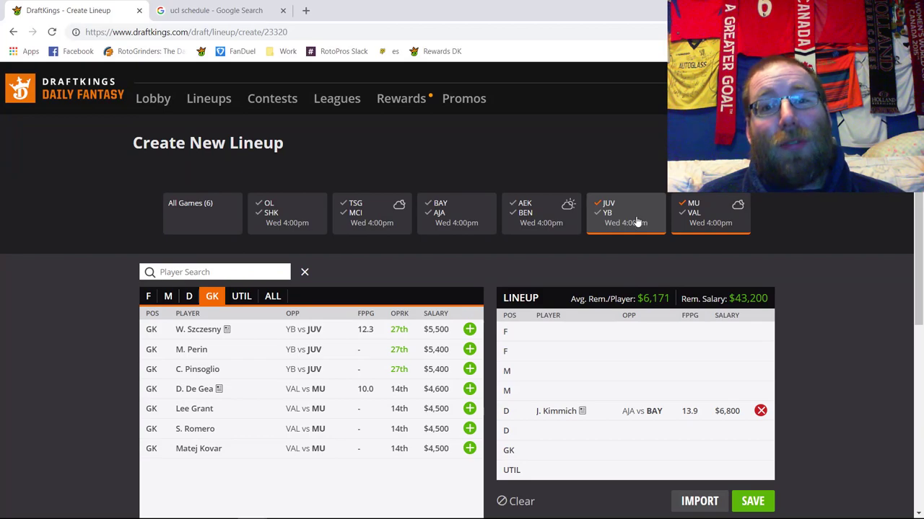
left_click(190, 350)
left_click(386, 201)
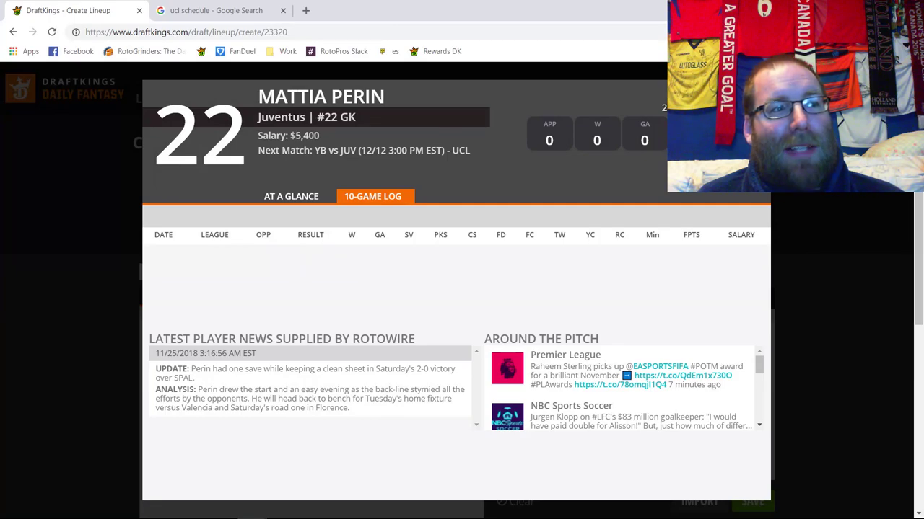
key("Escape")
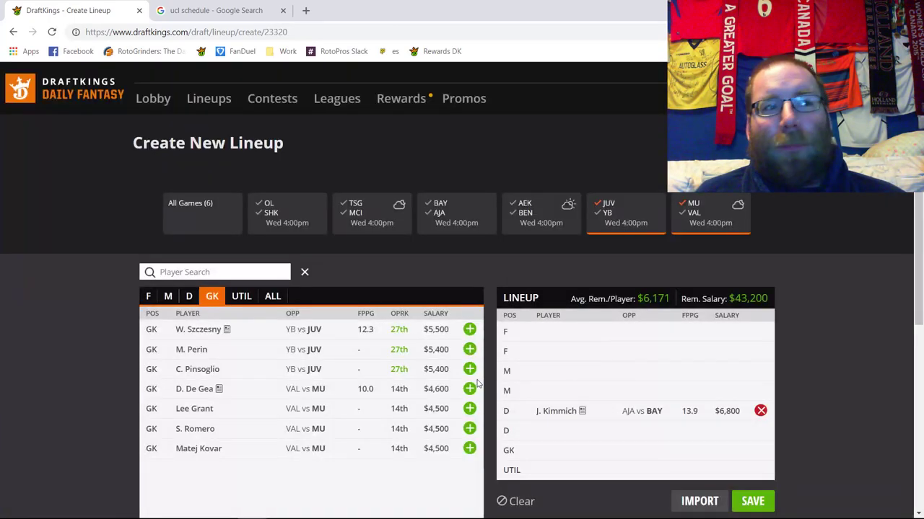
Compare the MU and JUV goalkeepers by alternating the game filters, and leave only the JUV goalkeepers listed
left_click(612, 211)
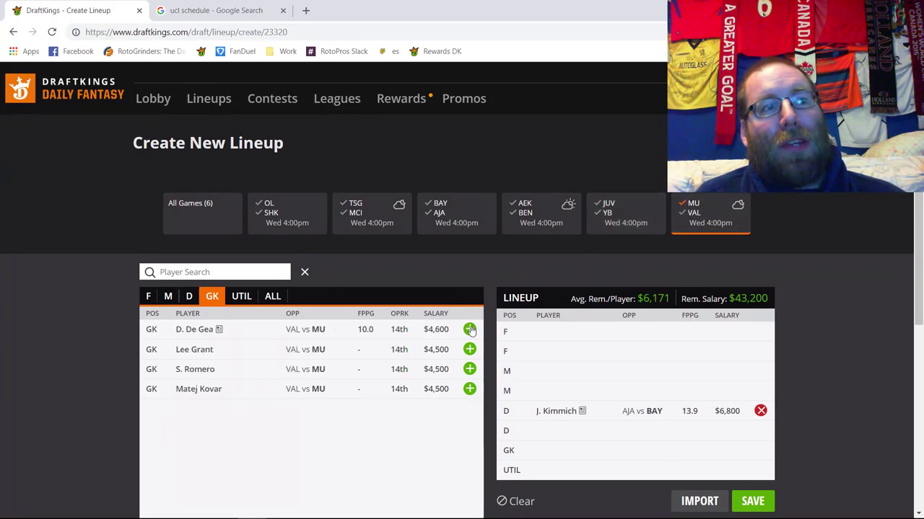
left_click(693, 207)
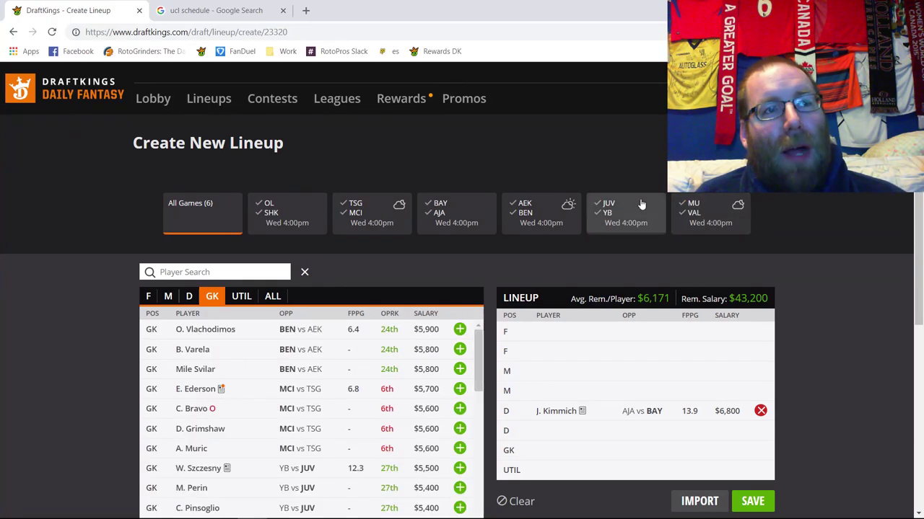
left_click(608, 211)
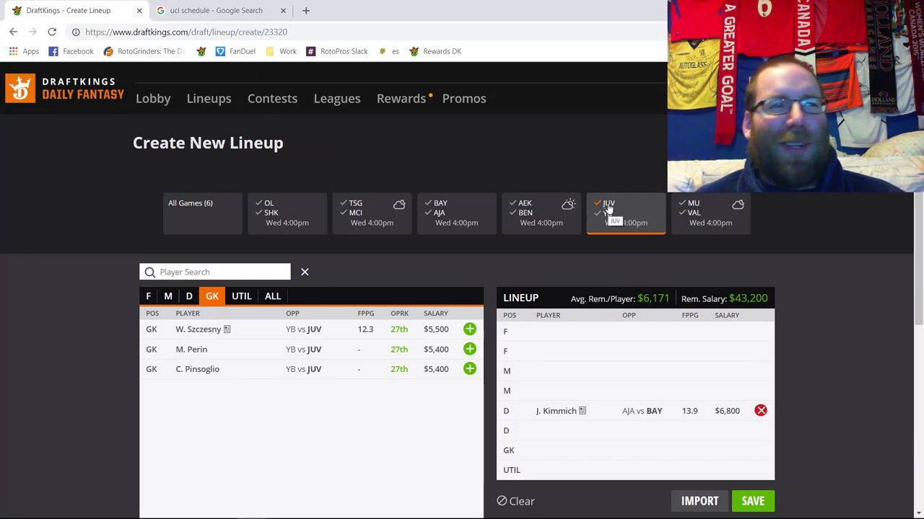
left_click(609, 208)
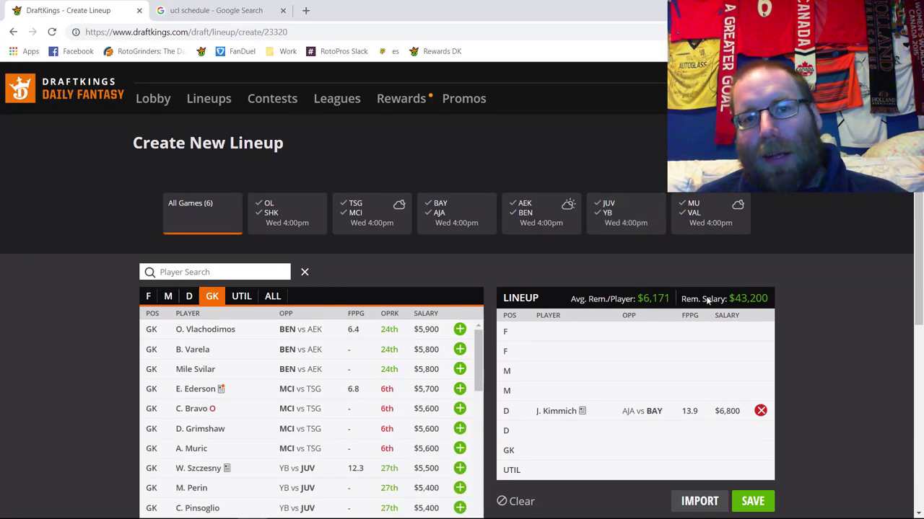
left_click(639, 221)
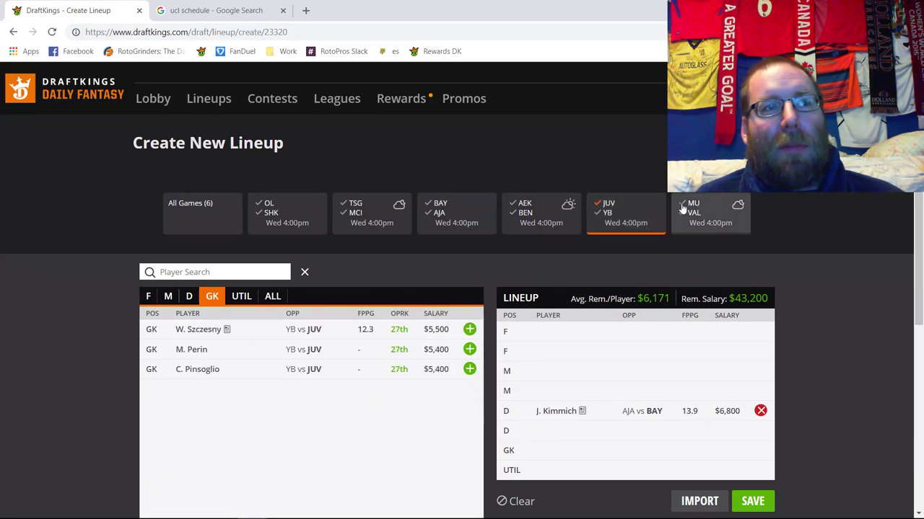
left_click(682, 206)
left_click(614, 205)
left_click(687, 210)
left_click(687, 206)
left_click(685, 213)
left_click(610, 207)
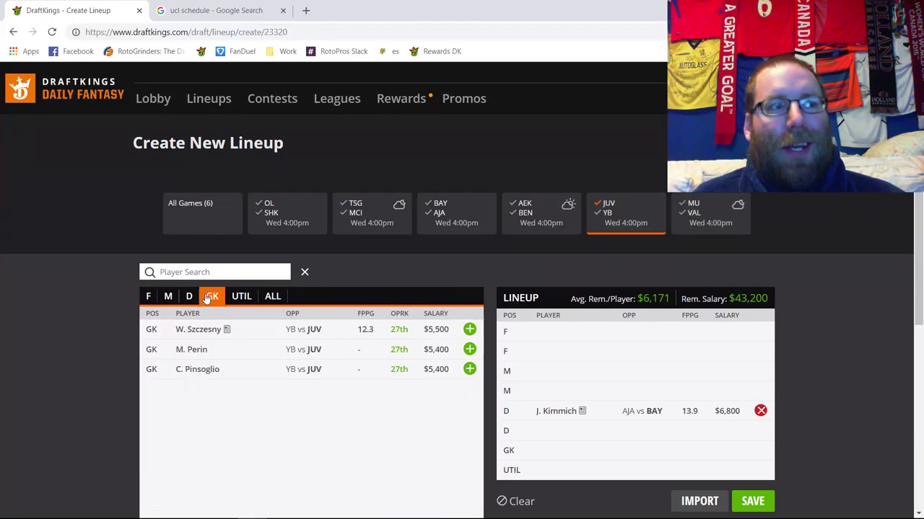
Open W. Szczesny's 10-game log, examine his saves in the 09/19 match at VAL, and close his card
left_click(193, 329)
scroll(478, 256, "down", 5)
scroll(436, 239, "up", 5)
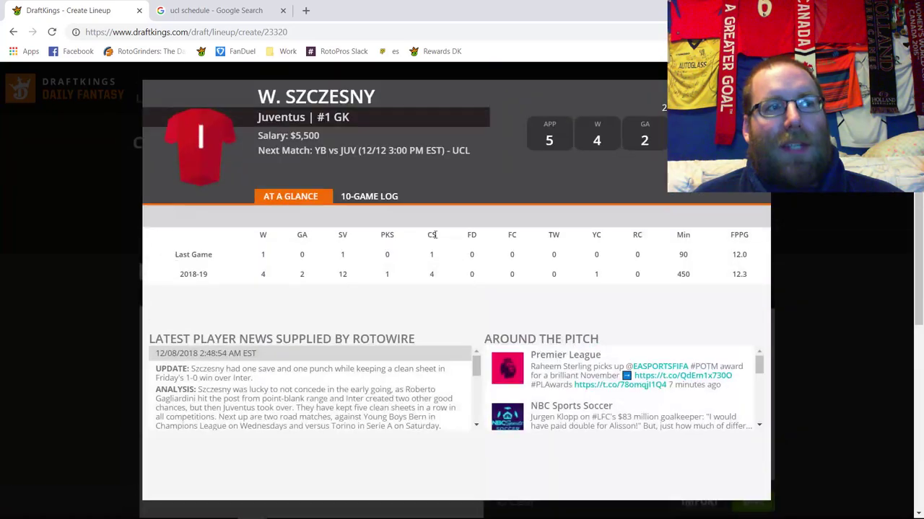
left_click(372, 199)
scroll(545, 258, "down", 1)
left_click_drag(289, 315, 578, 319)
left_click(410, 315)
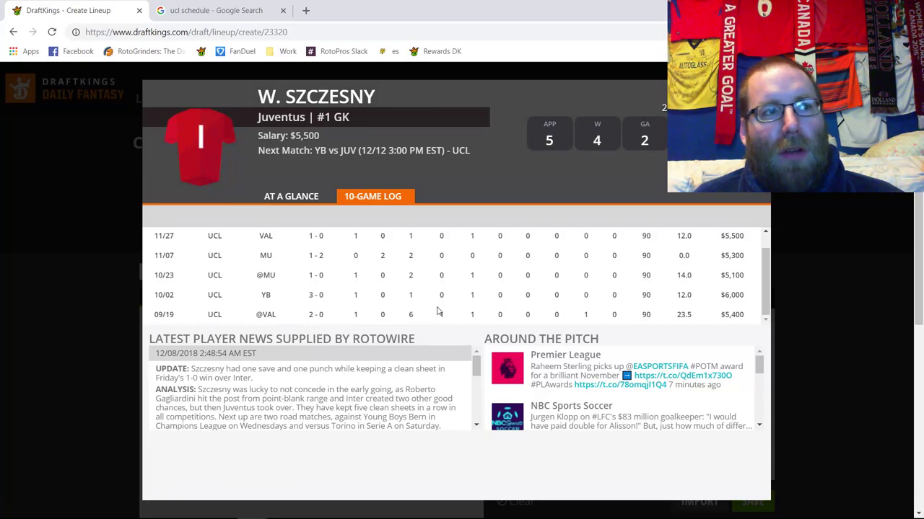
double_click(411, 315)
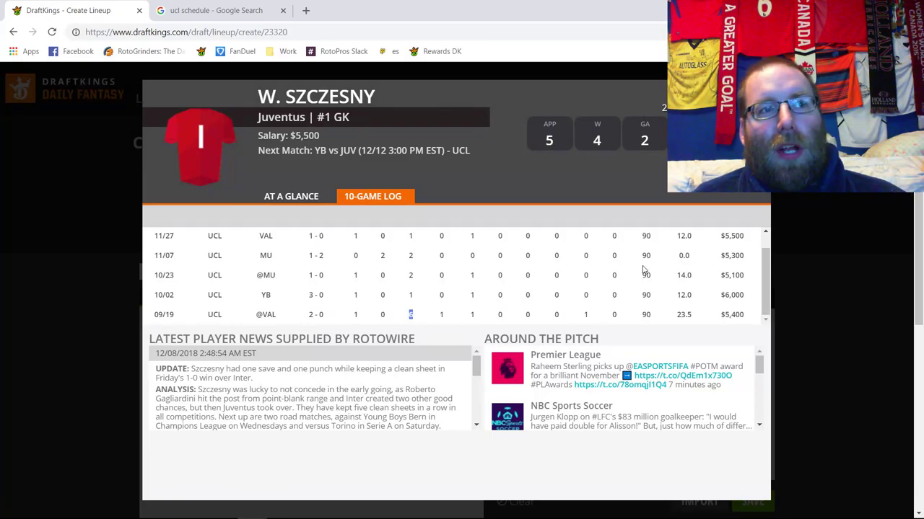
key("Escape")
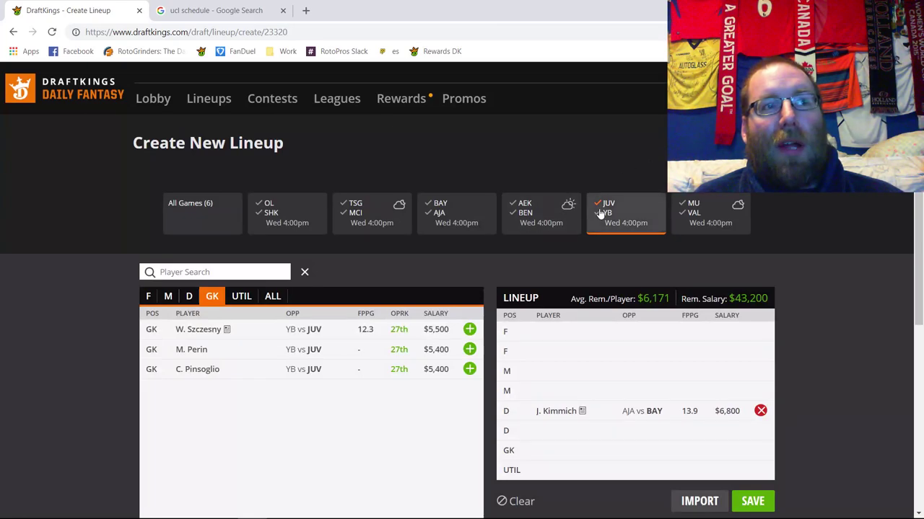
Narrow the goalkeeper list to MU instead of JUV and look through D. De Gea's 10-game log
left_click(601, 214)
left_click(693, 209)
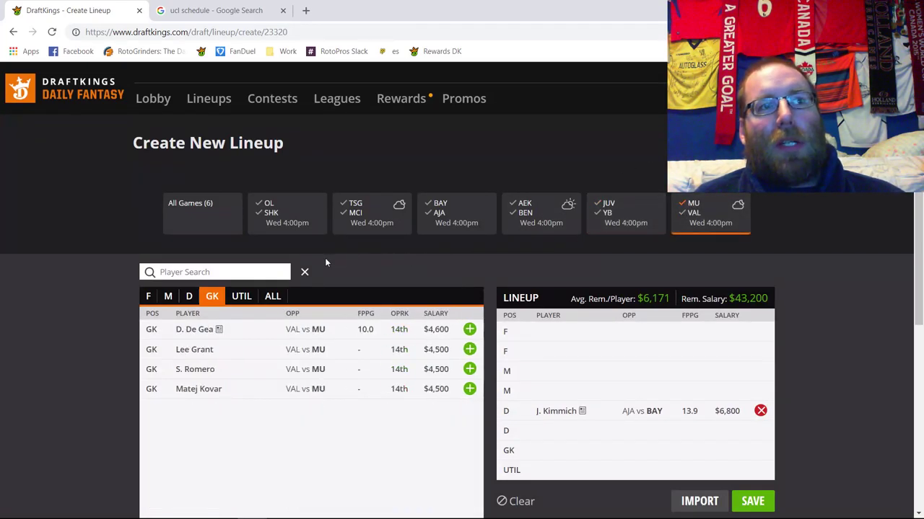
left_click(209, 331)
left_click(370, 202)
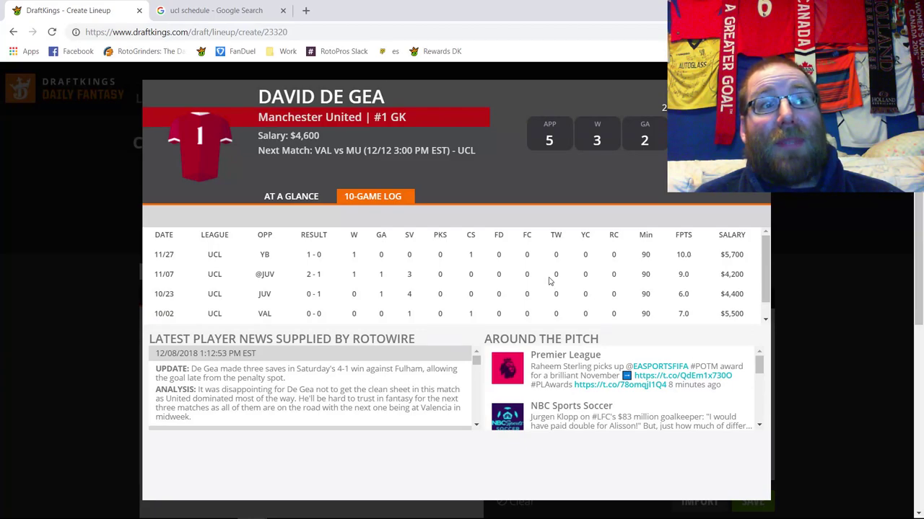
scroll(532, 267, "down", 1)
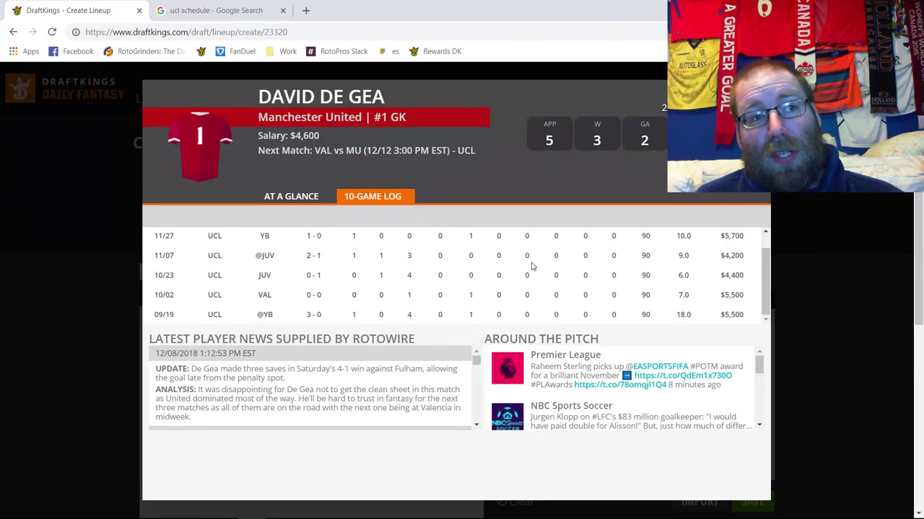
scroll(532, 267, "up", 1)
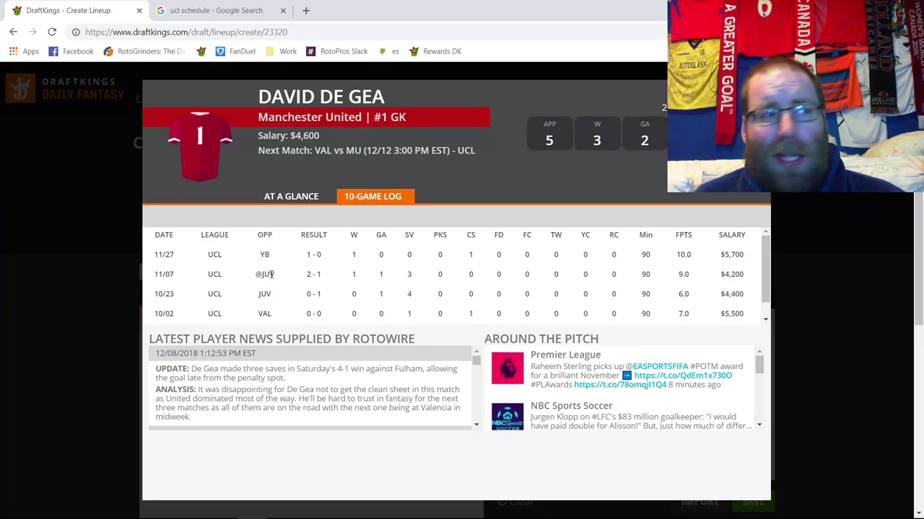
Examine De Gea's 11/07 and 10/23 matches against JUV, and close his card
double_click(272, 274)
left_click(273, 303)
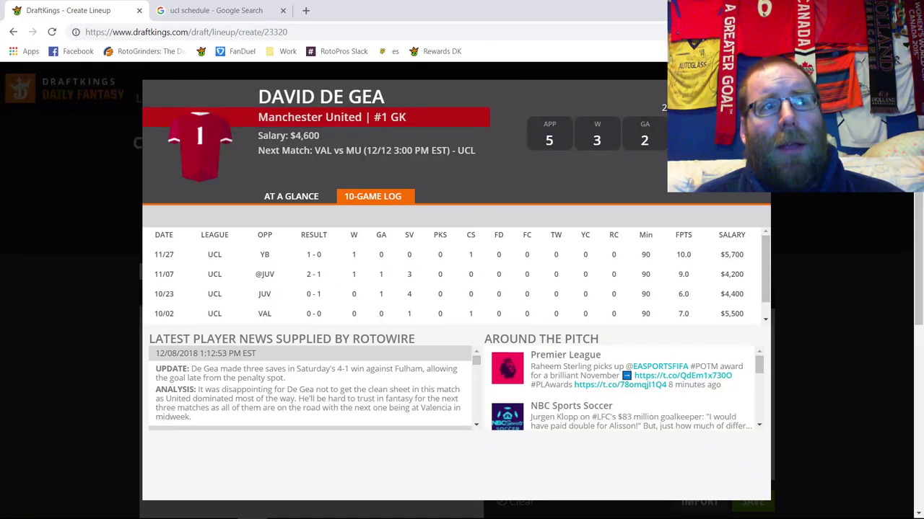
left_click(759, 93)
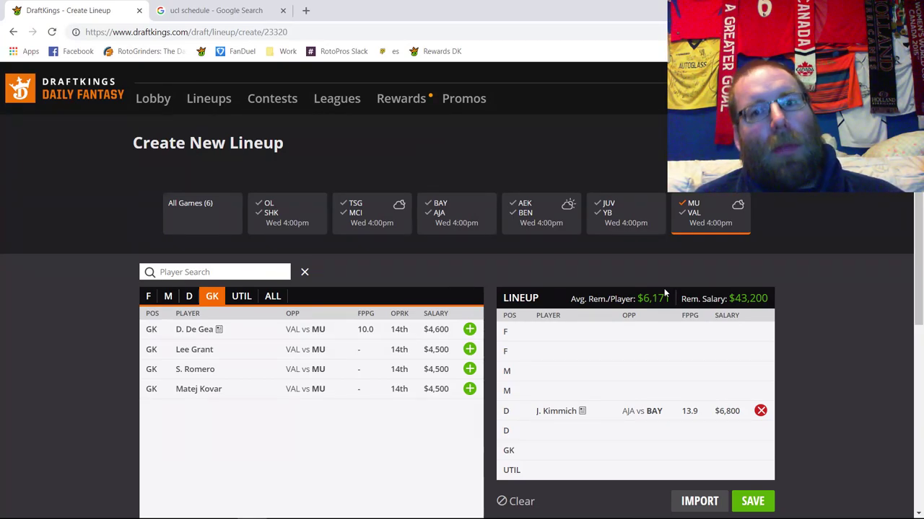
Toggle the MU and VAL game filter, and switch to the Champions League standings to examine Group H
left_click(693, 209)
left_click(696, 217)
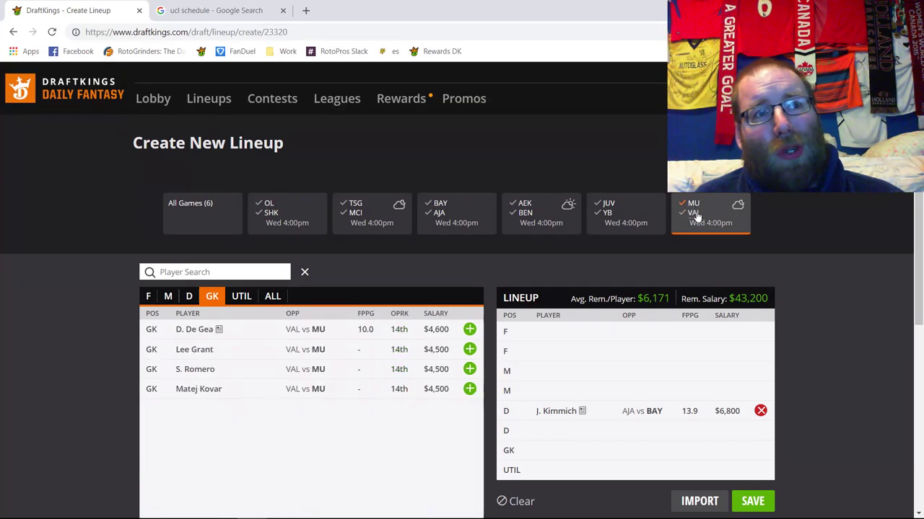
left_click(693, 213)
left_click(692, 203)
left_click(216, 10)
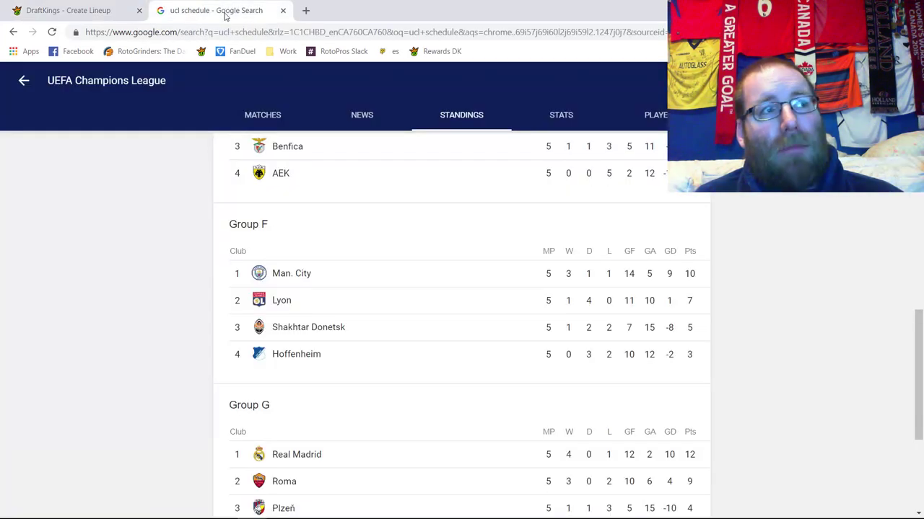
scroll(521, 255, "down", 3)
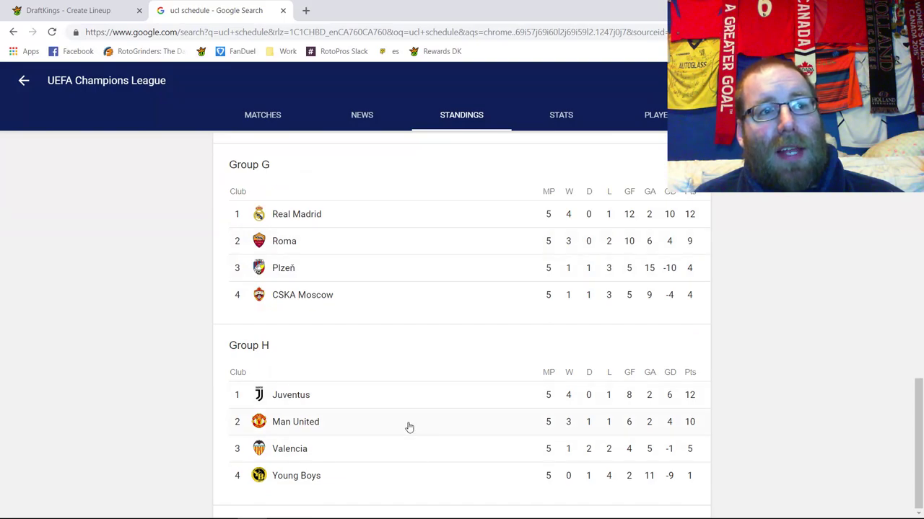